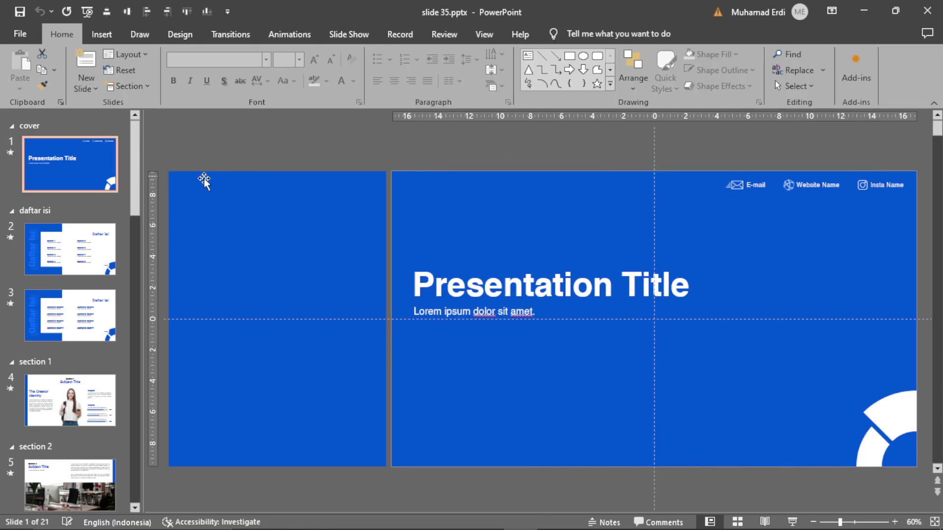
- Browse slides 2 through 5: Daftar Isi, Additional Section, Subject Title and Section 2
left_click(94, 252)
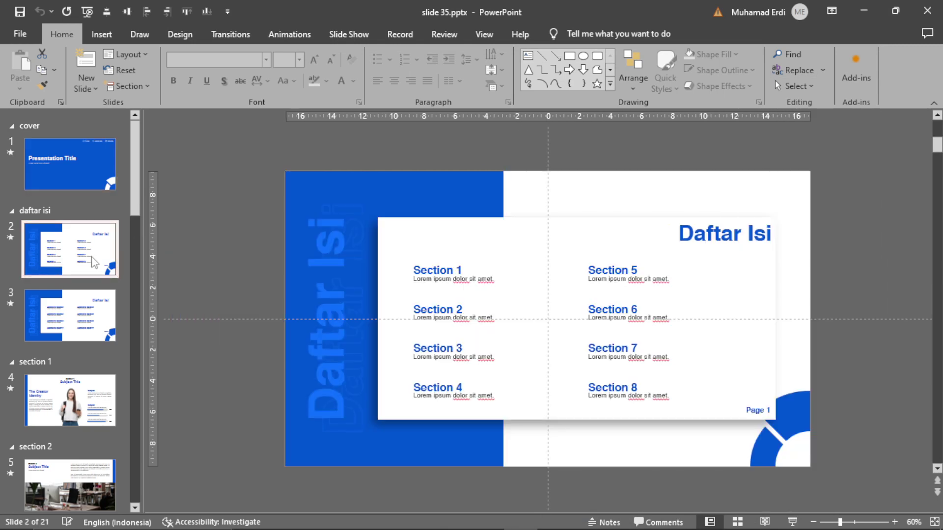
left_click(88, 316)
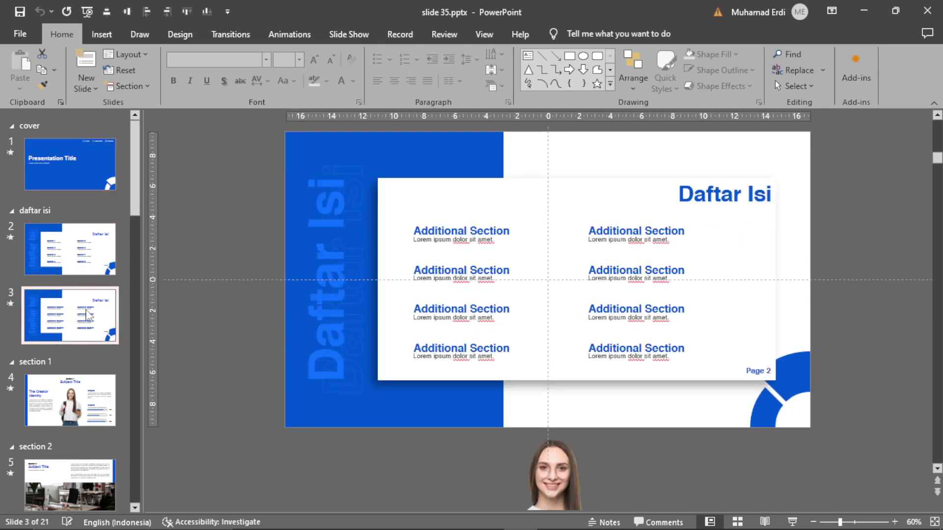
left_click(80, 404)
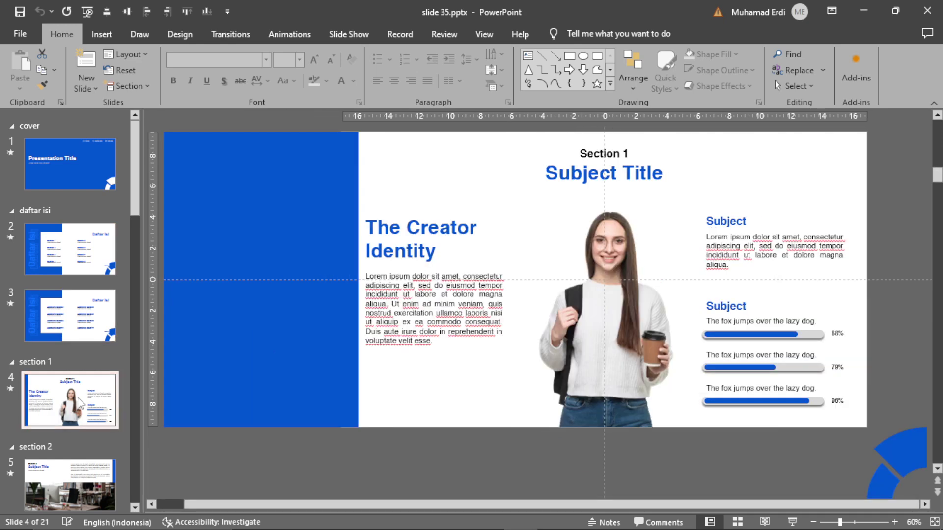
left_click(80, 476)
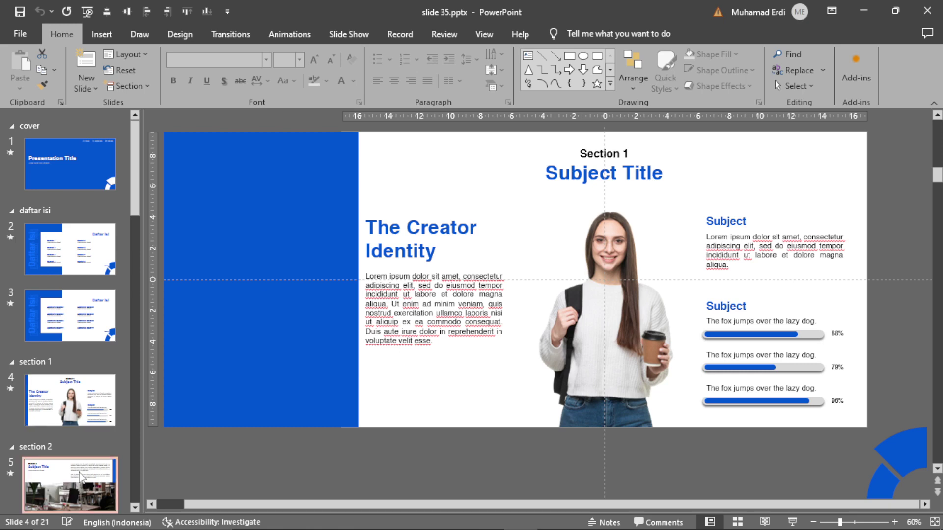
- Scroll further down the thumbnails and open slide 12, the Chart Section with the 2021 radar chart
scroll(138, 212, "down", 3)
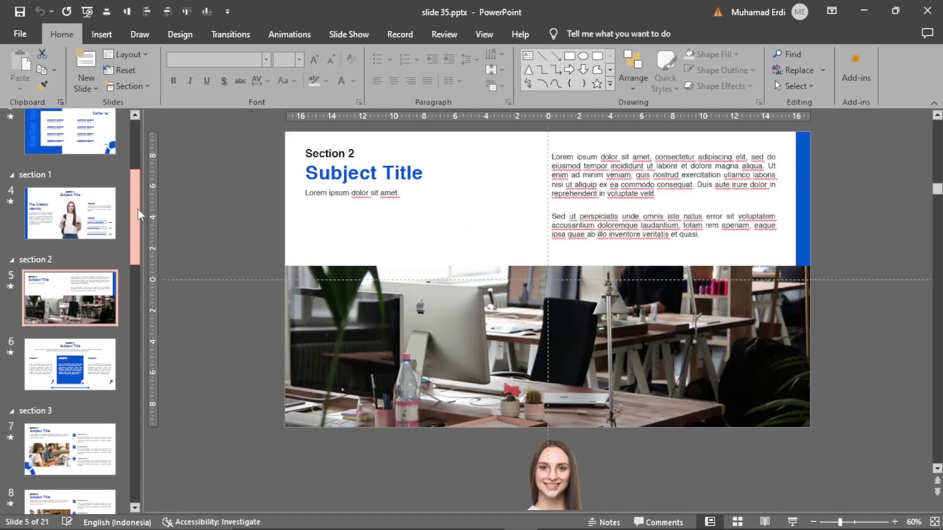
left_click_drag(138, 217, 141, 238)
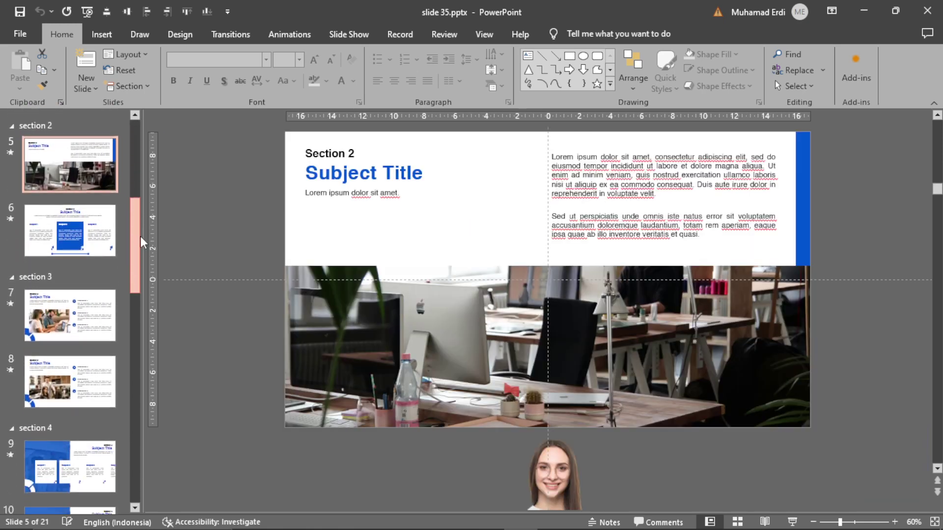
key("Down")
key("Down")
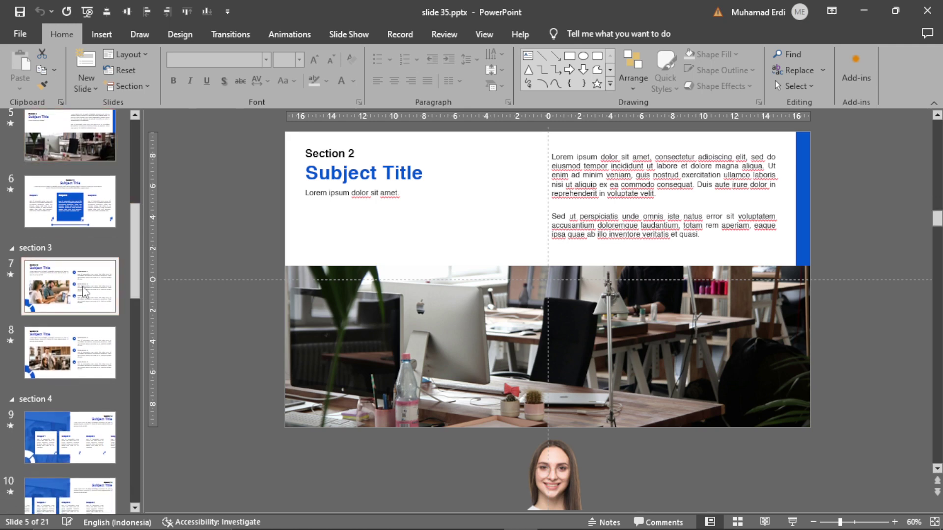
left_click_drag(137, 256, 137, 314)
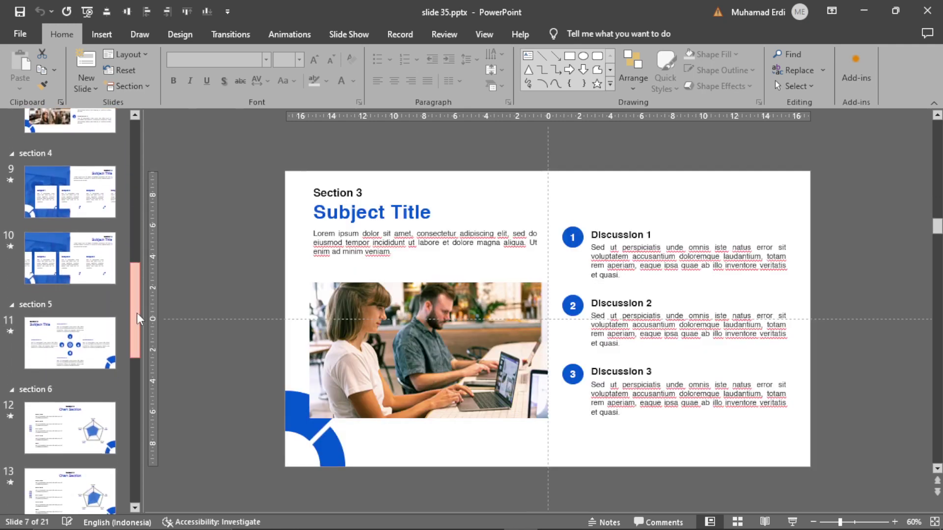
left_click(78, 411)
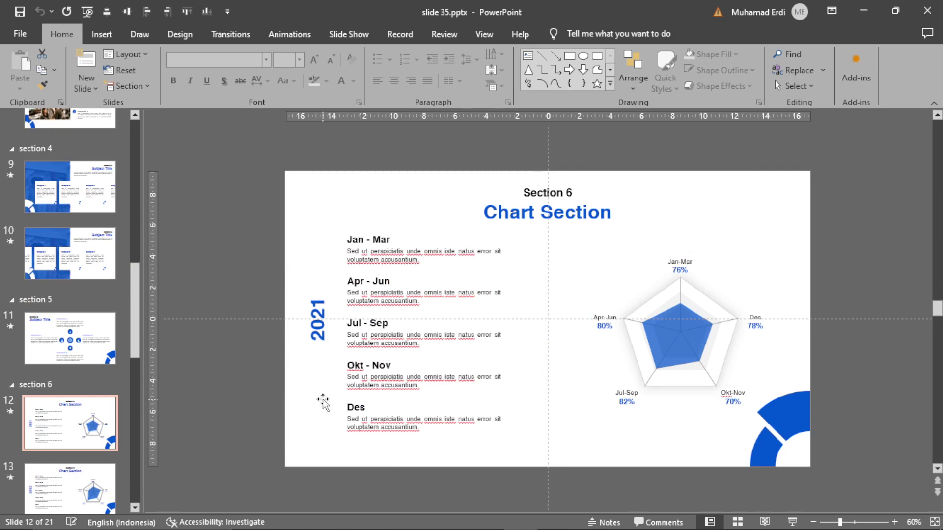
- Play the show from slide 12 through the 2022 and 2023 radar charts, then exit to slide 14
left_click(790, 521)
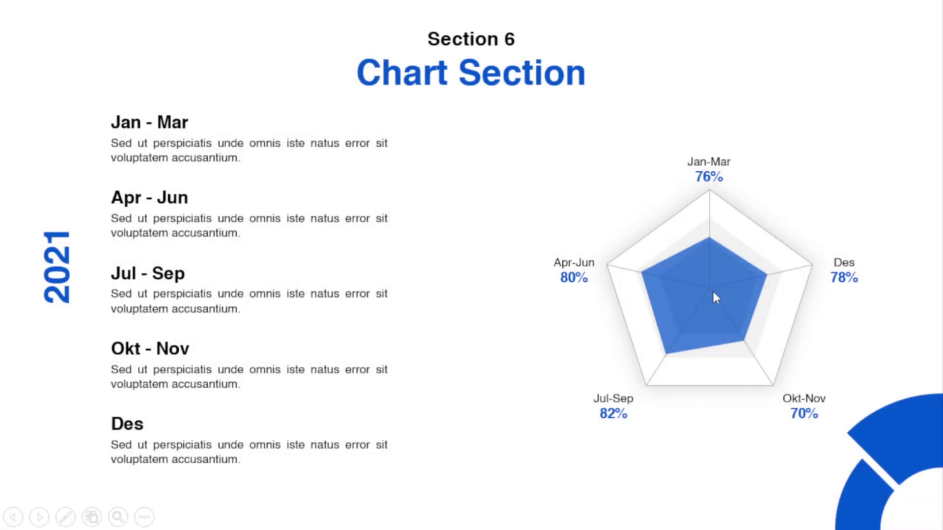
left_click(713, 292)
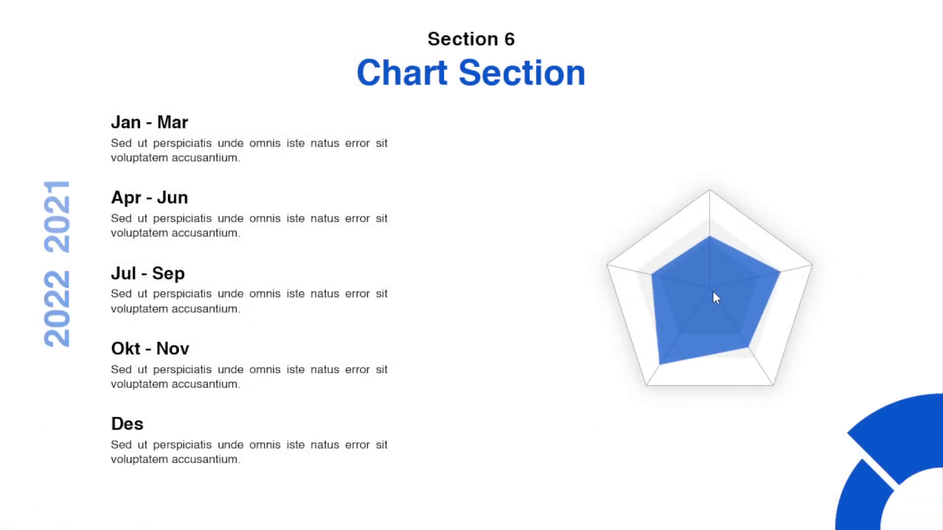
left_click(712, 291)
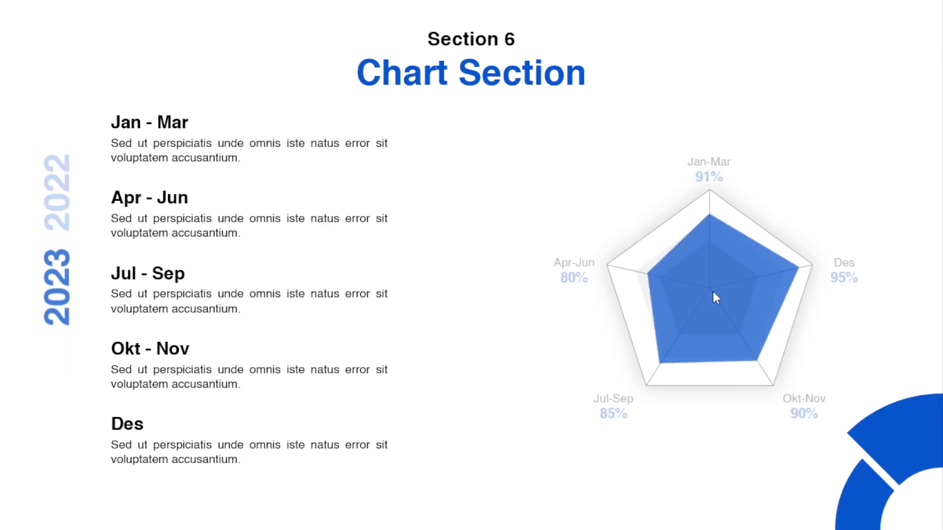
key("Escape")
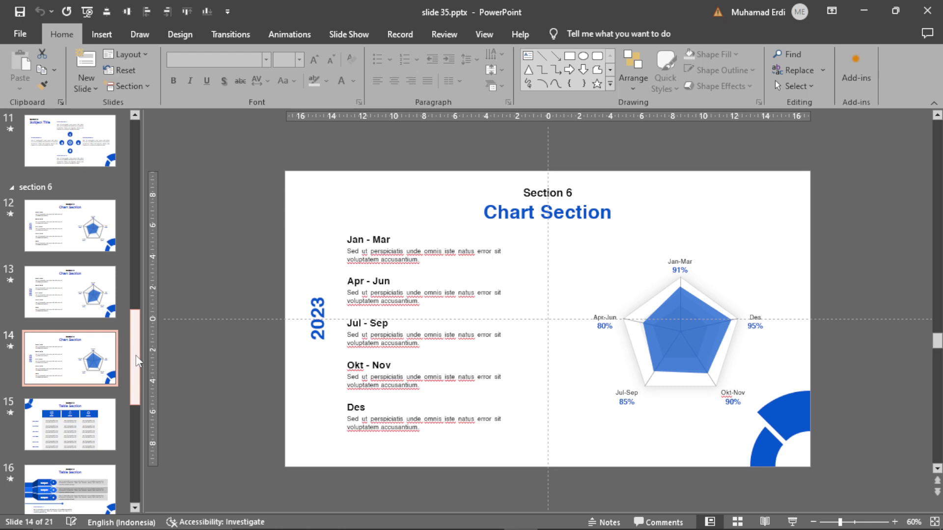
- Step through slides 15–20: Table Section, Subject slides, Section 7 and the column chart slide
key("Down")
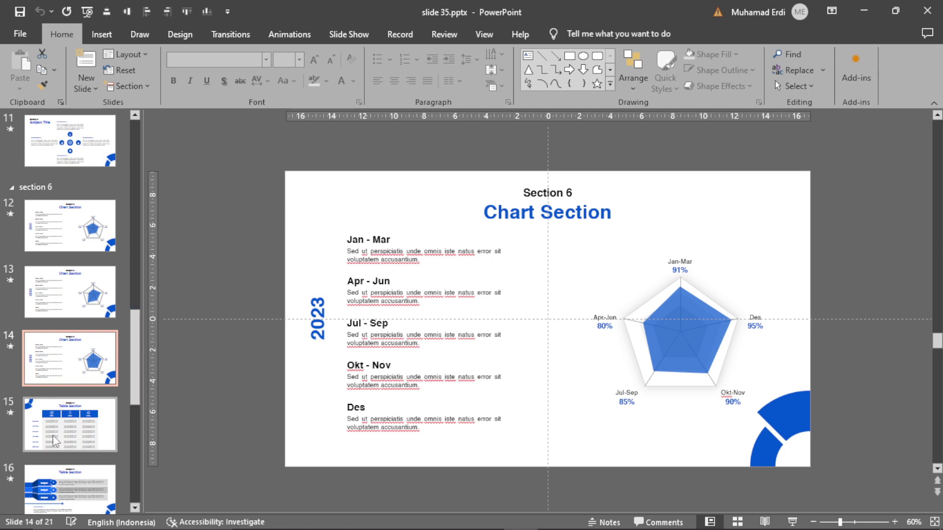
left_click_drag(138, 343, 138, 381)
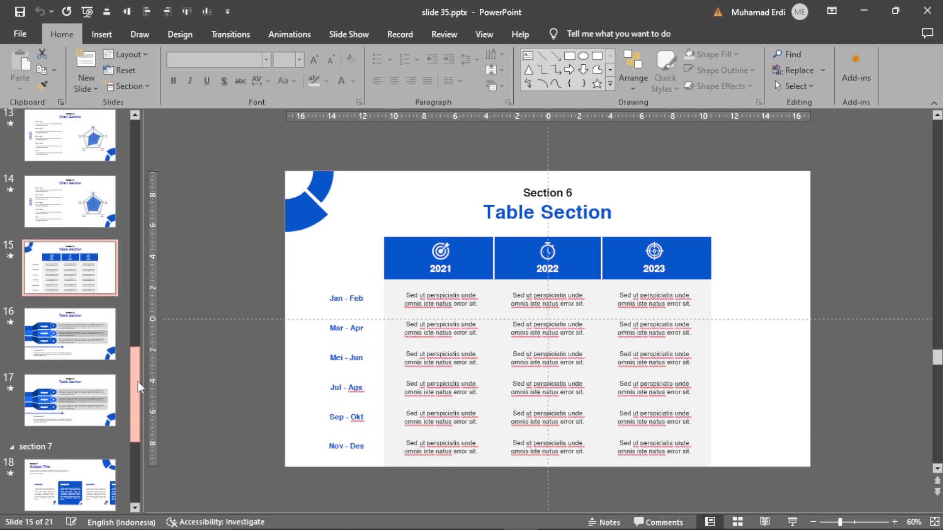
left_click(72, 339)
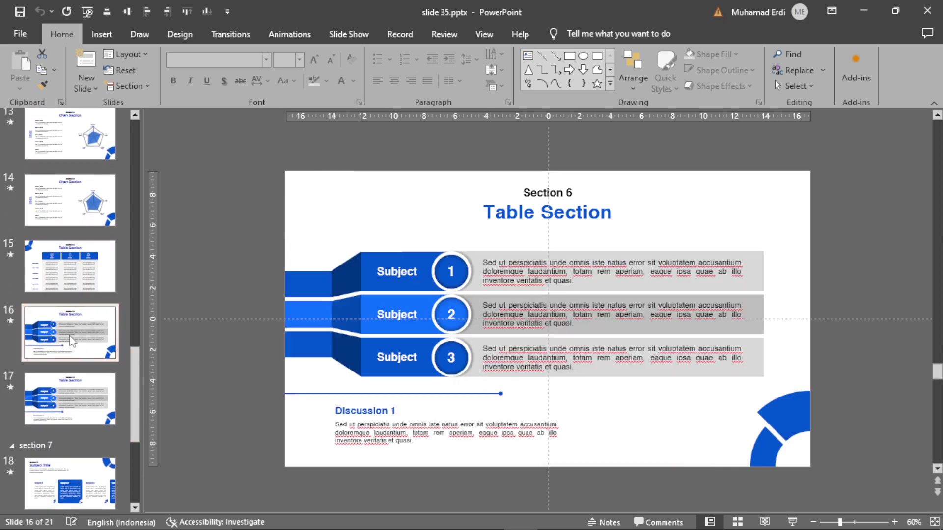
left_click(101, 398)
left_click_drag(137, 374, 137, 402)
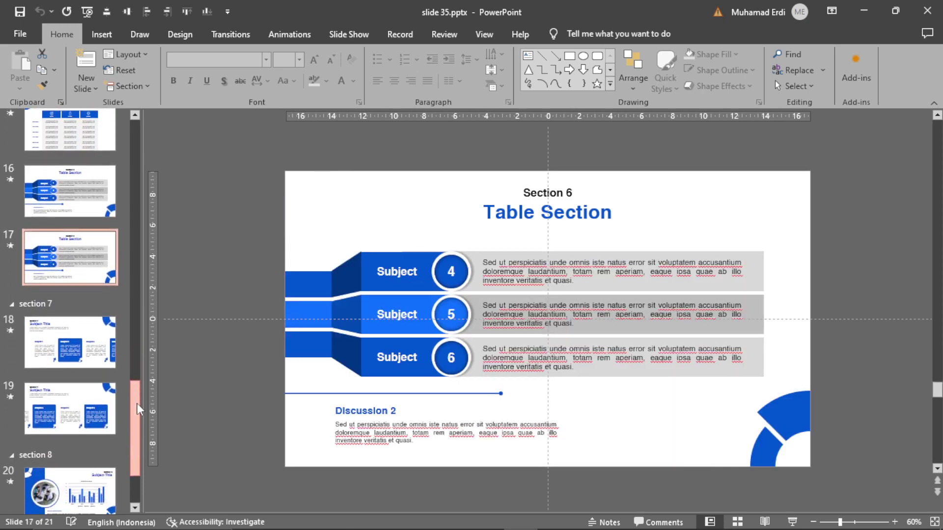
left_click(95, 357)
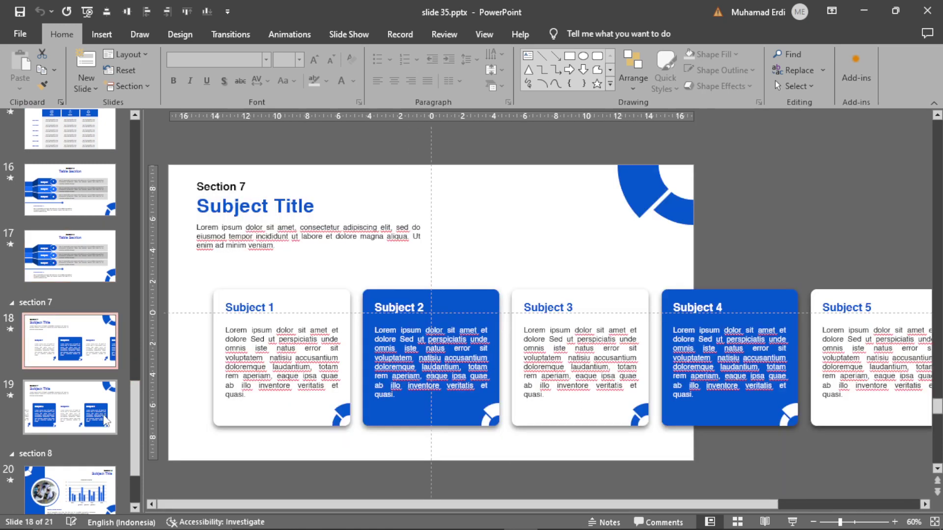
left_click(104, 417)
left_click_drag(134, 414, 133, 442)
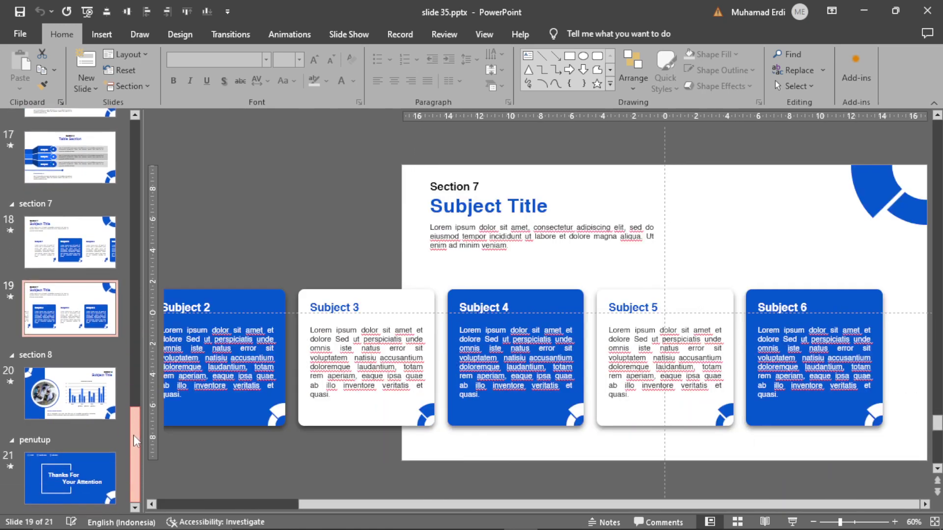
left_click(88, 401)
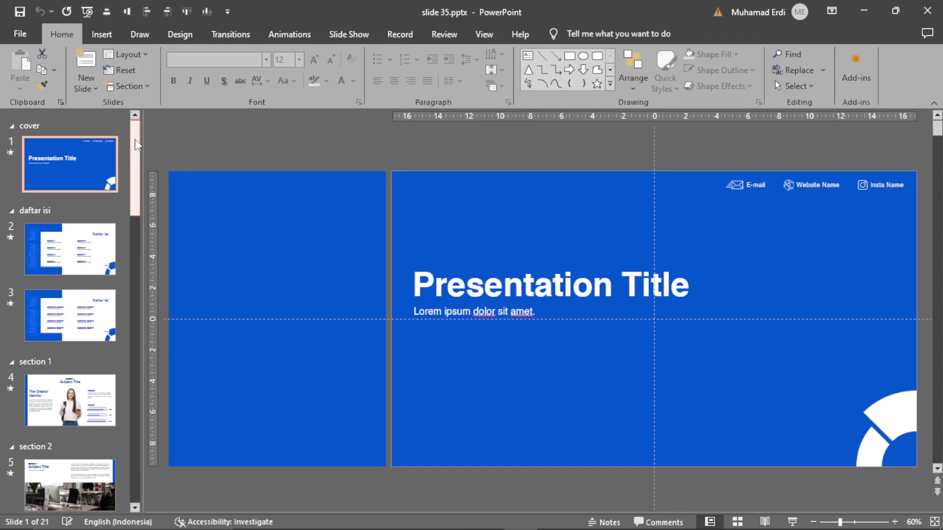
- View the closing Thanks For Your Attention slide, then return to cover slide 1
mouse_move(137, 136)
left_mouse_down()
mouse_move(137, 185)
mouse_move(137, 112)
left_mouse_up()
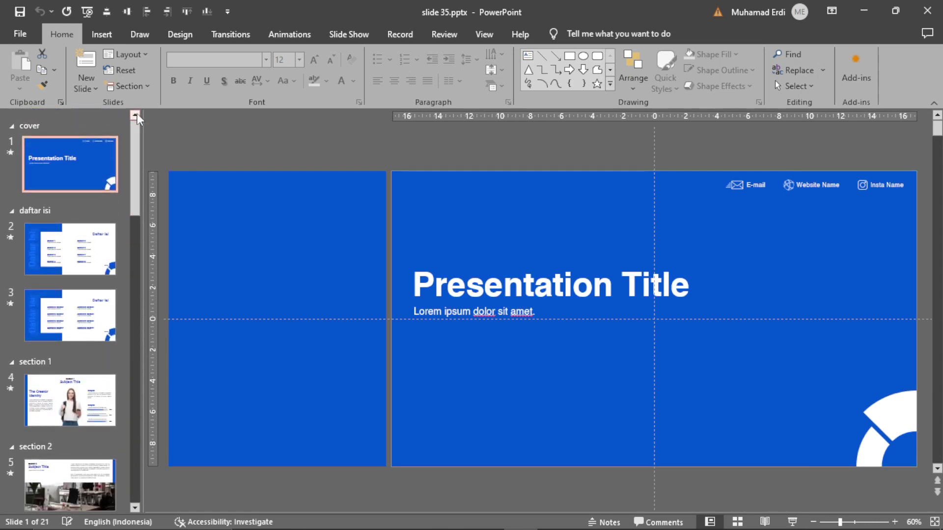
left_click_drag(137, 145, 152, 160)
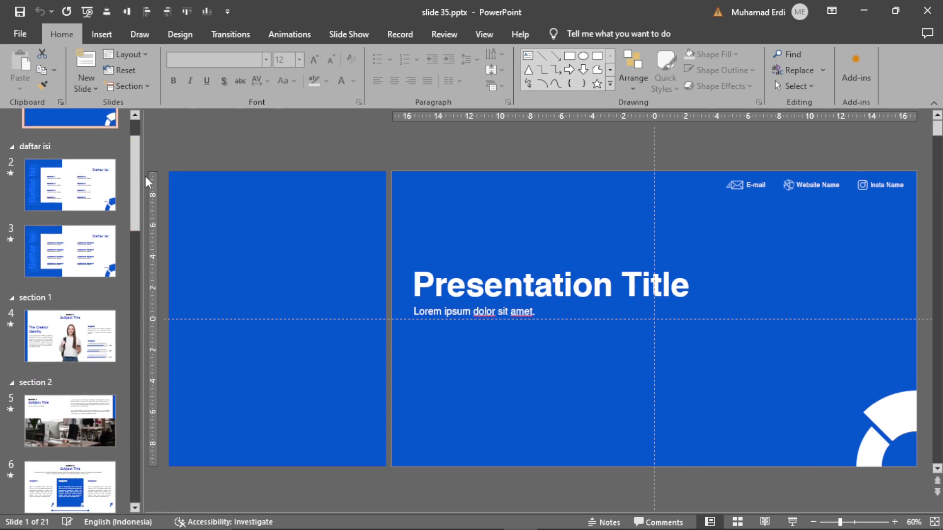
mouse_move(138, 177)
left_mouse_down()
mouse_move(150, 426)
mouse_move(138, 466)
left_mouse_up()
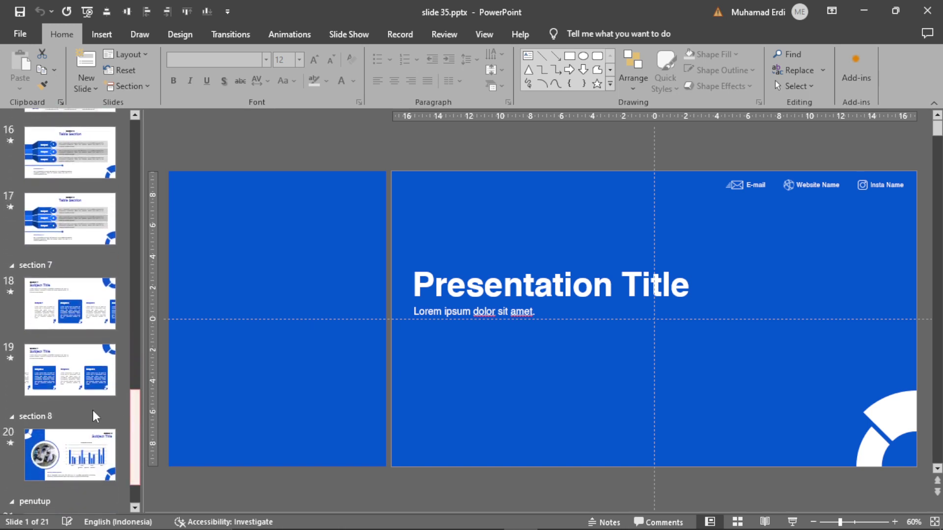
left_click(90, 477)
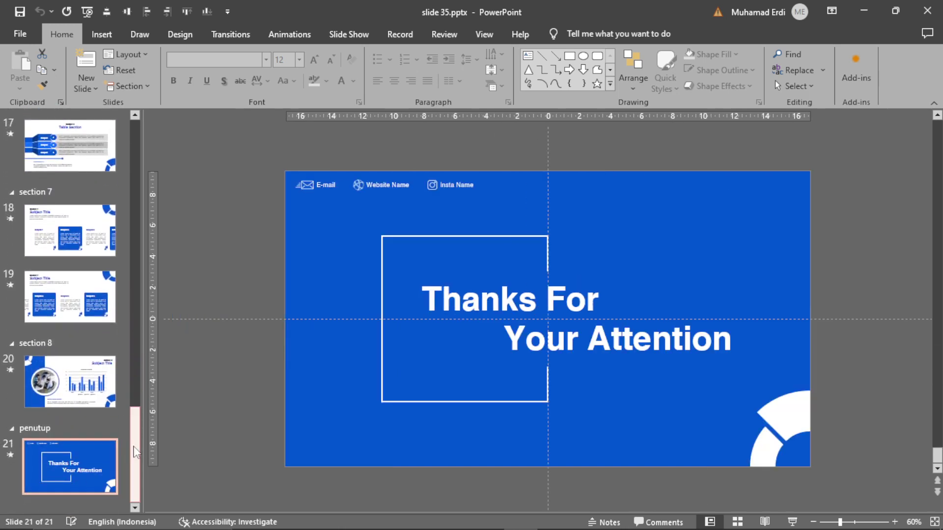
left_click_drag(135, 457, 152, 133)
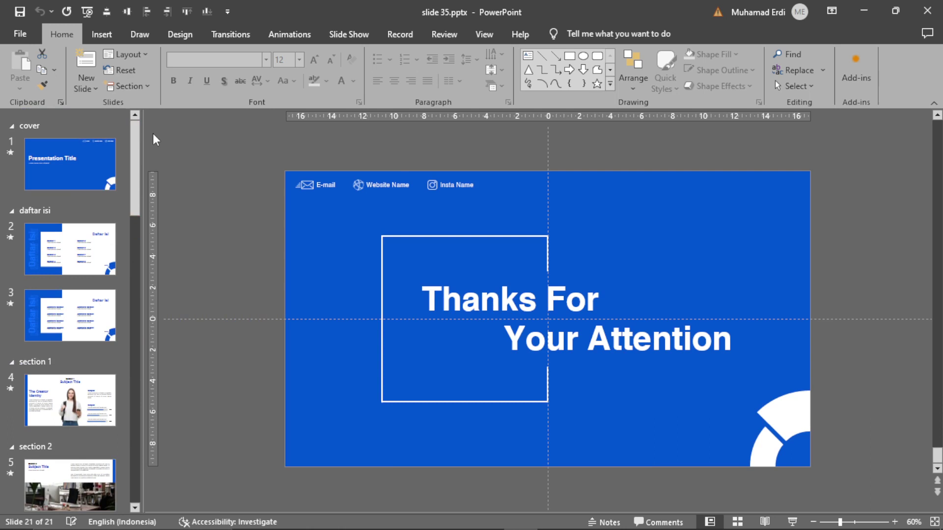
left_click(78, 164)
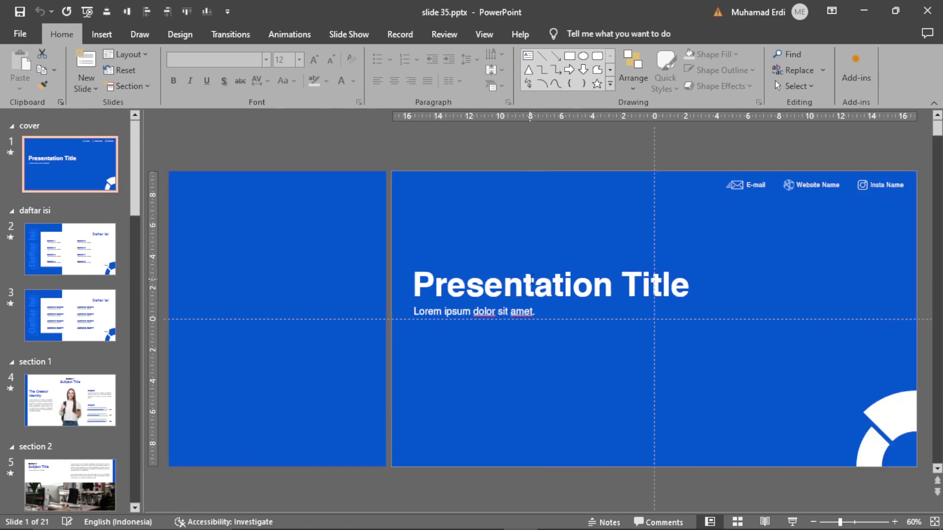
- Select the Presentation Title and subtitle text, zoom to 70%, and open the Daftar Isi slide 2
left_click(532, 279)
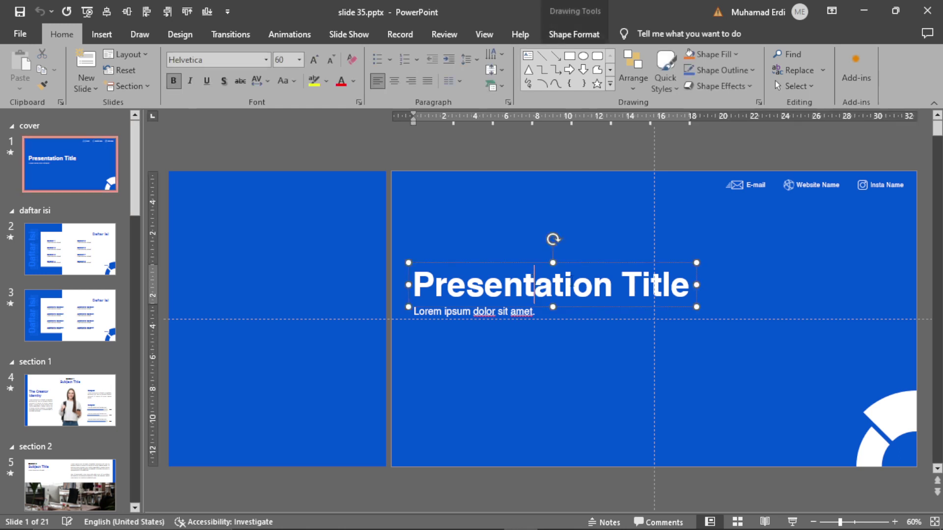
triple_click(595, 274)
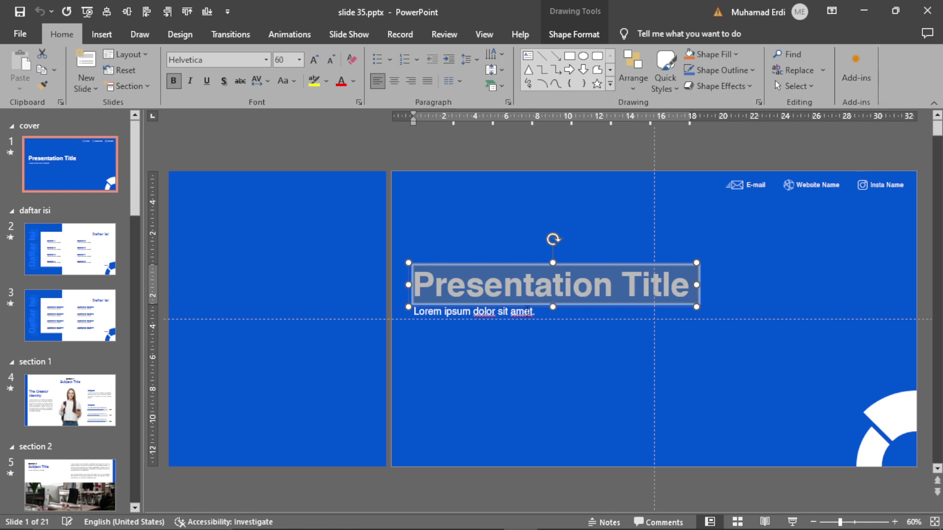
left_click(526, 311)
left_click(895, 522)
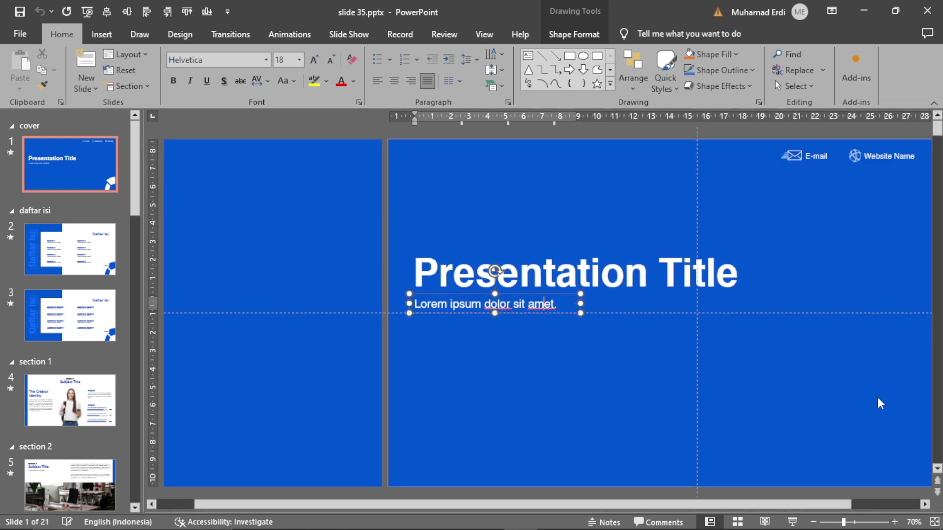
left_click(110, 244)
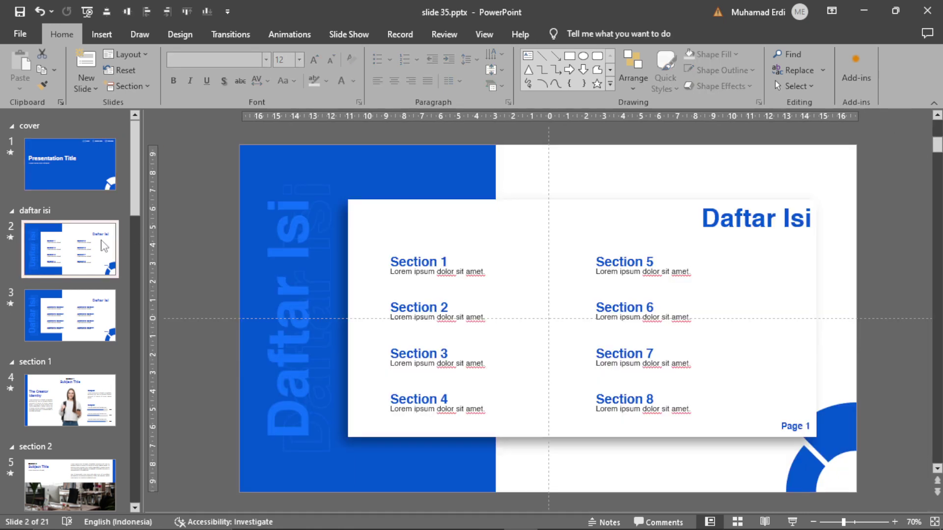
- Select the Daftar Isi text boxes and retype the Section 1 heading as 'pendahuluan'
left_click(261, 203)
left_click(325, 183, "shift")
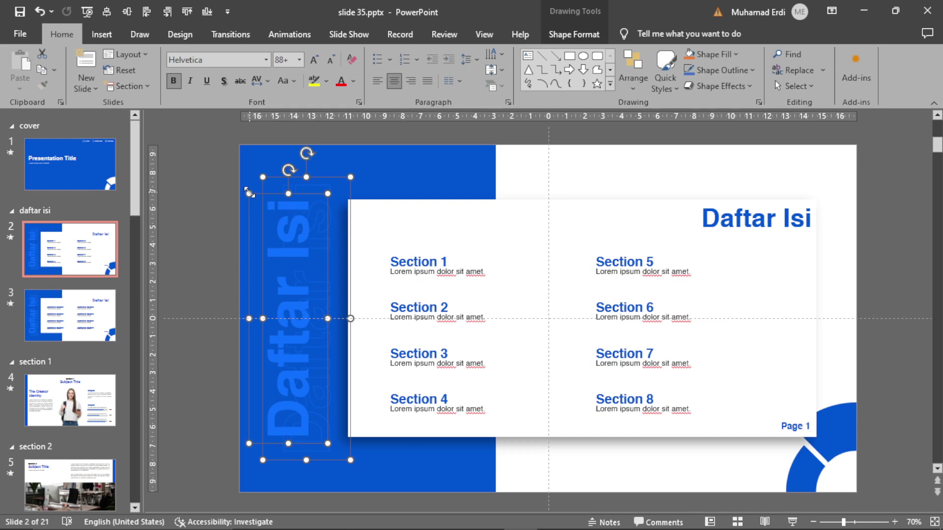
left_click(448, 258)
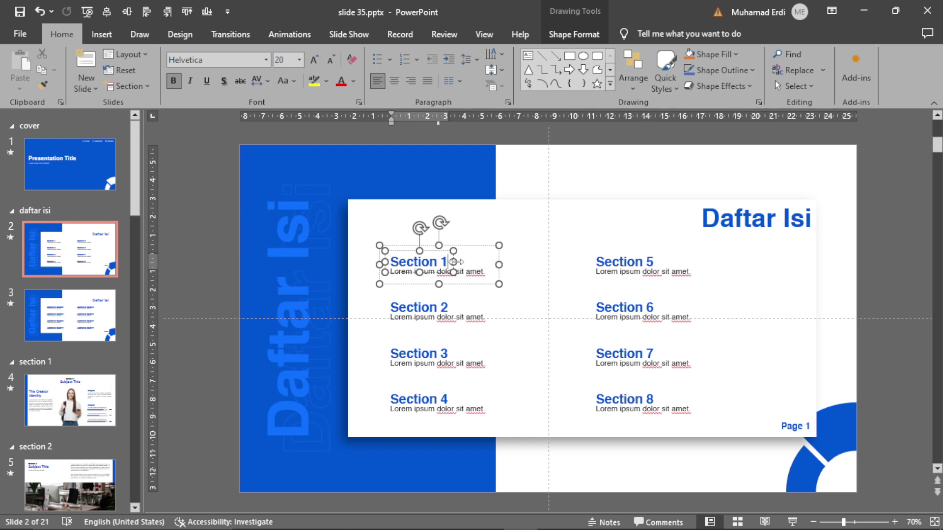
left_click(436, 311, "shift")
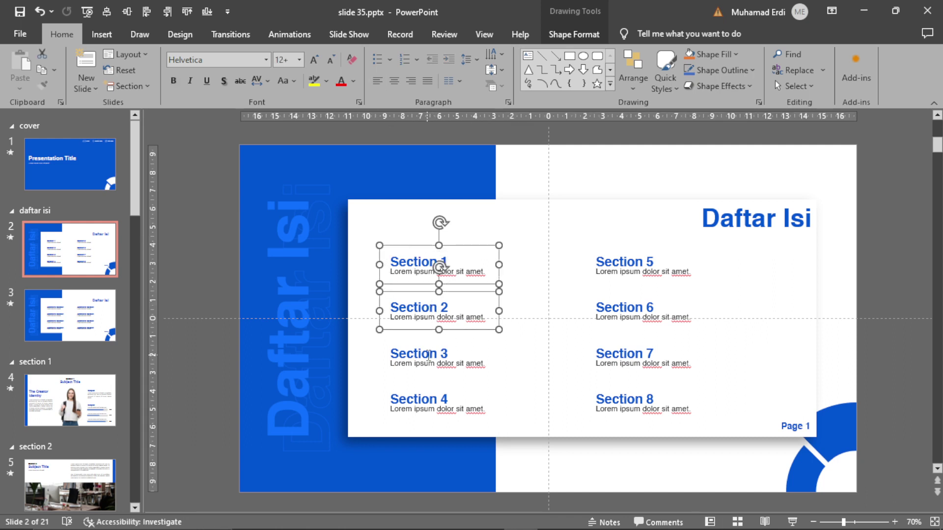
left_click(626, 267)
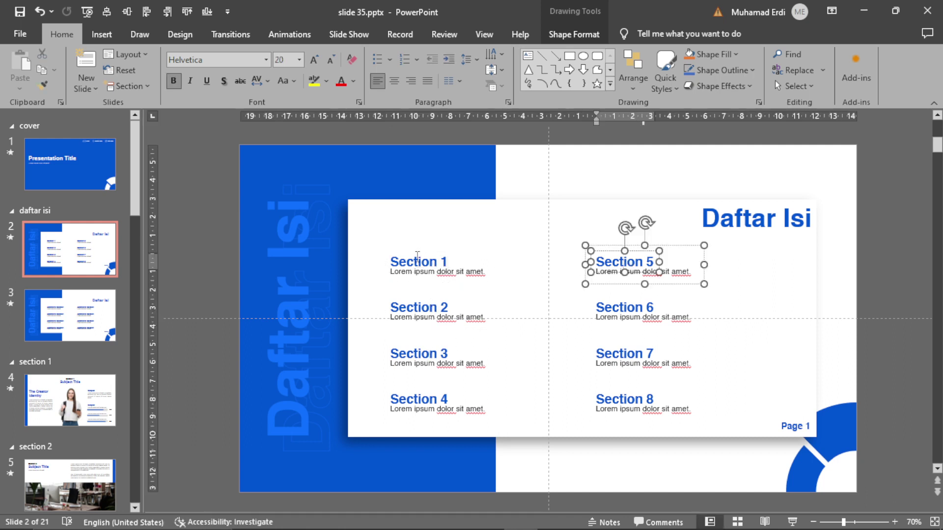
left_click(417, 255)
double_click(418, 259)
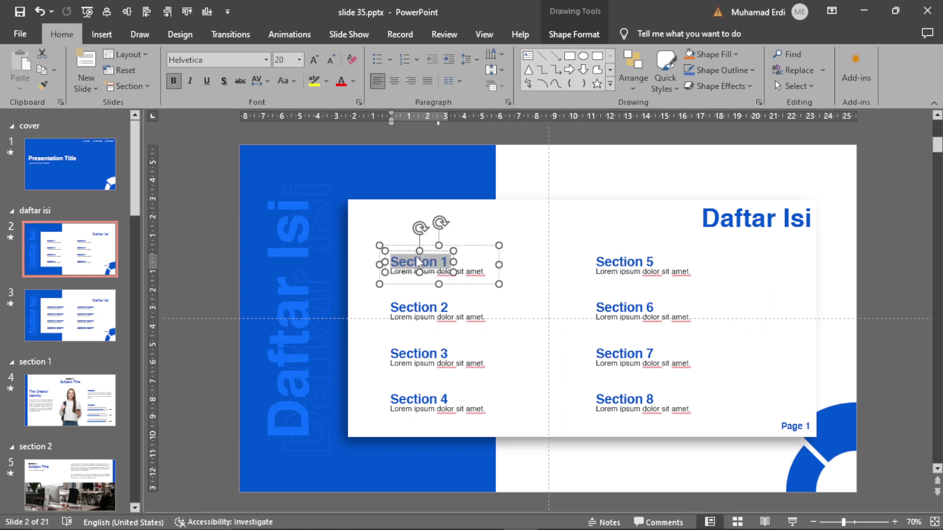
type("pendahu")
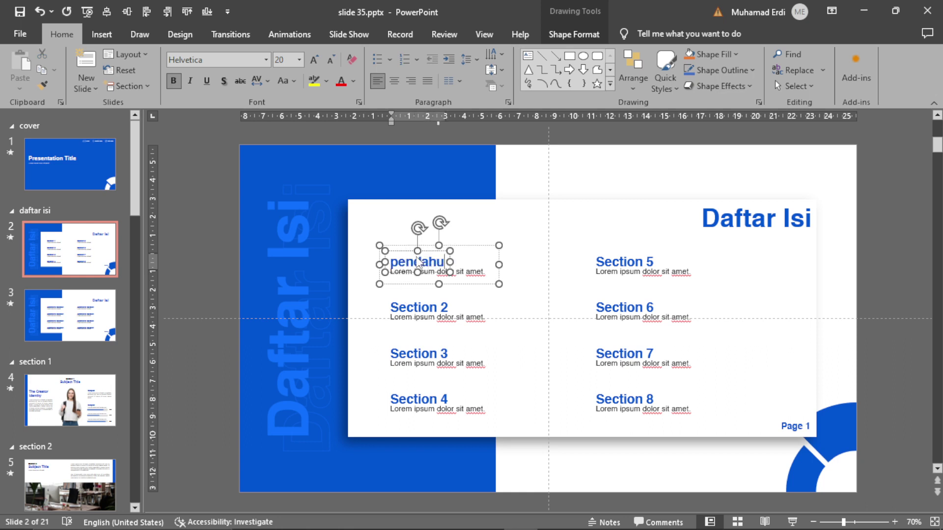
type("luan")
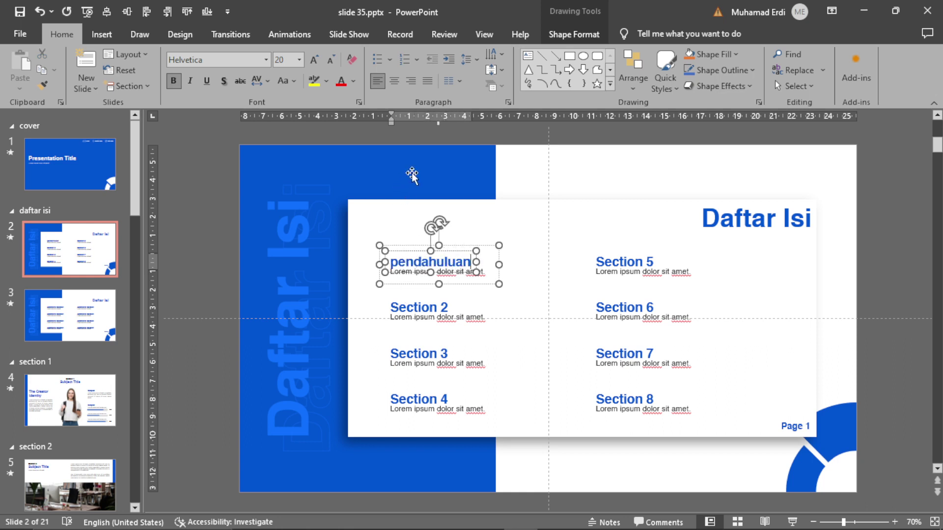
left_click(528, 181)
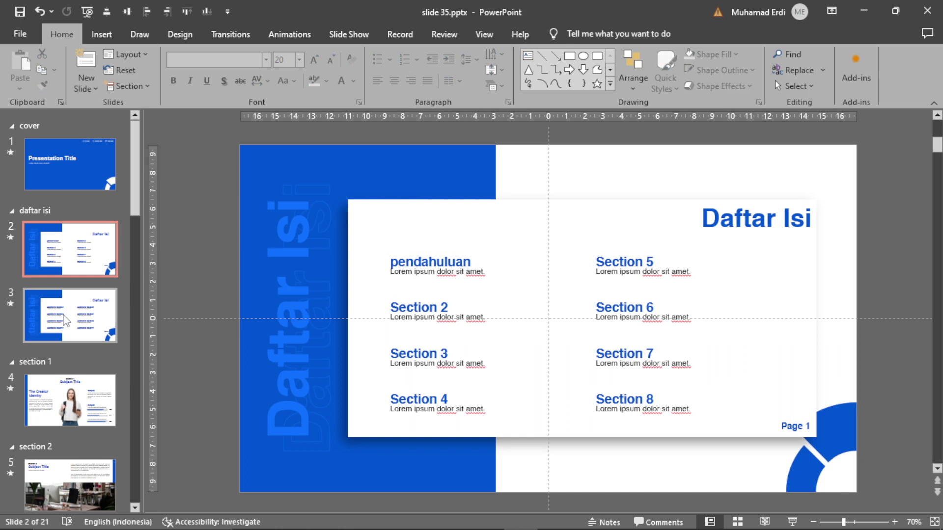
- Check slide 3's Additional Section text boxes, then open slide 4, the Section 1 slide
left_click(65, 319)
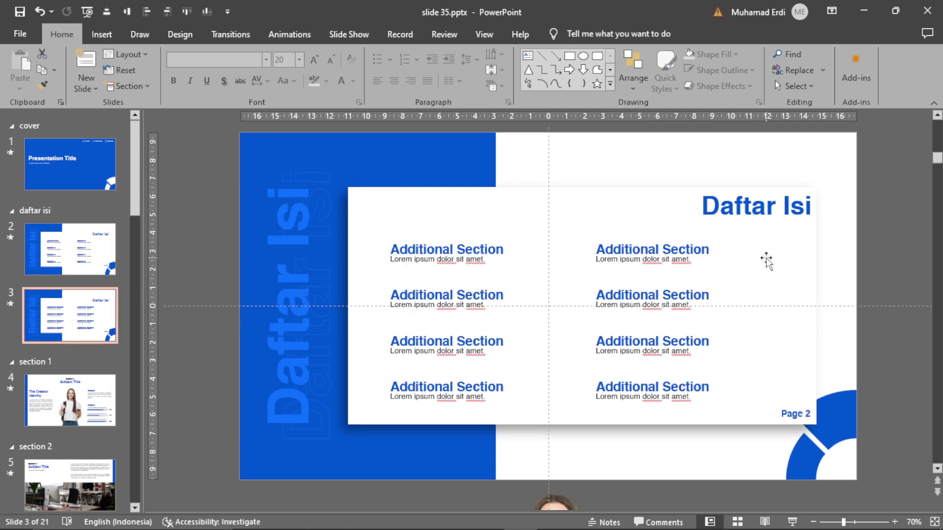
left_click(96, 247)
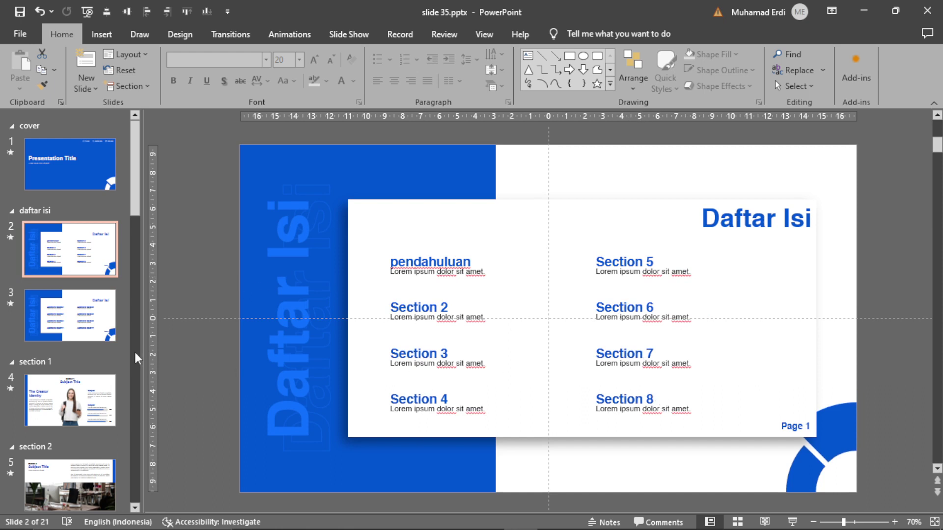
left_click(82, 325)
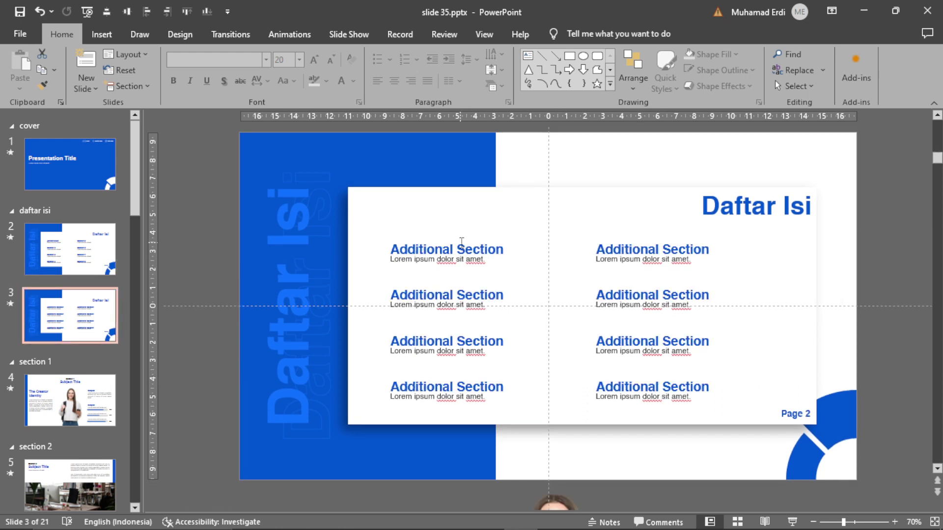
left_click(462, 241)
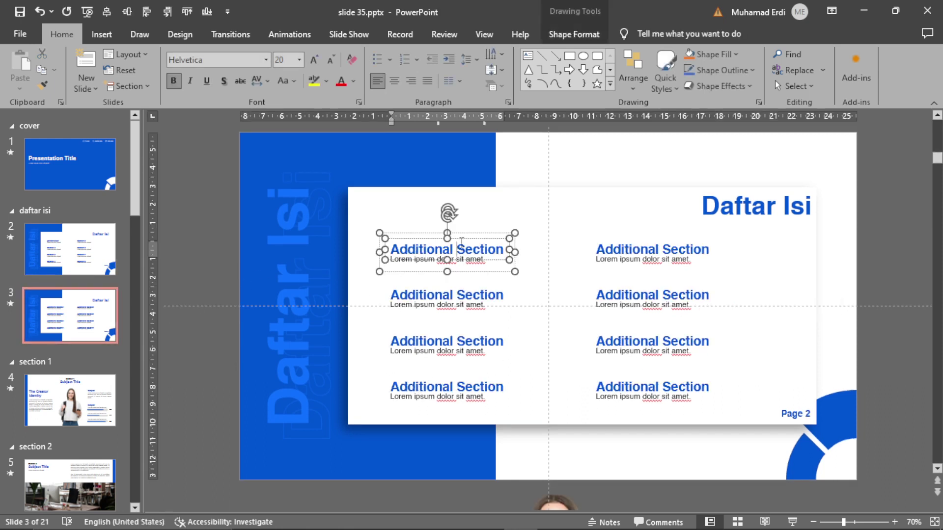
scroll(79, 358, "down", 3)
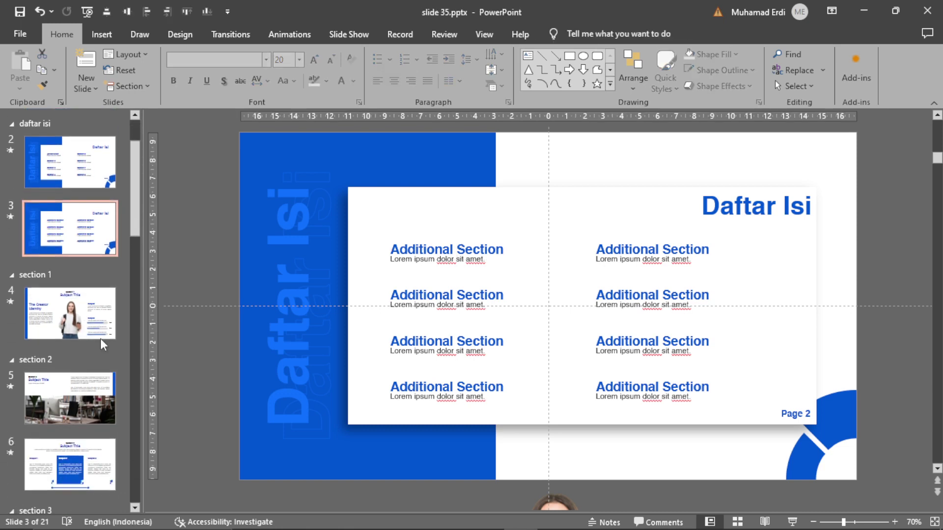
left_click(89, 315)
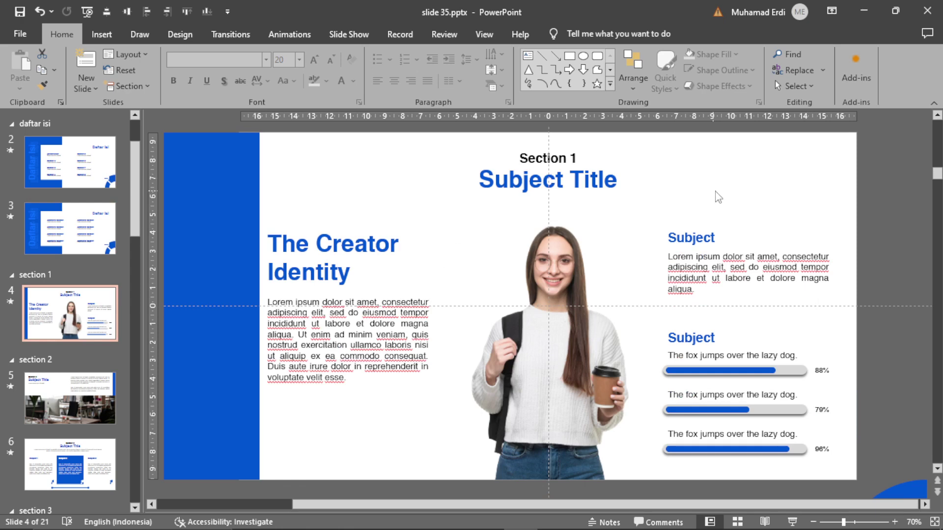
- Select the Section 1 slide's elements and delete the woman's photo
left_click(616, 194)
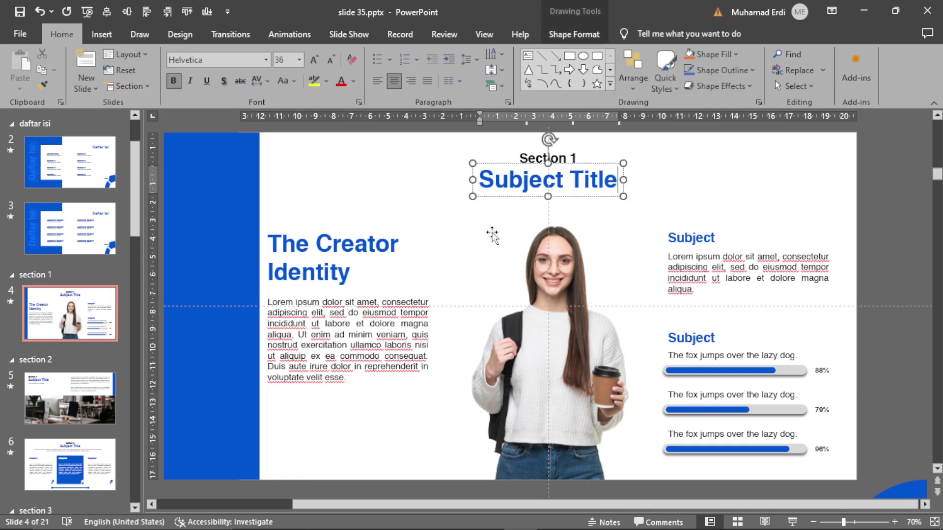
left_click(360, 254)
left_click(367, 311)
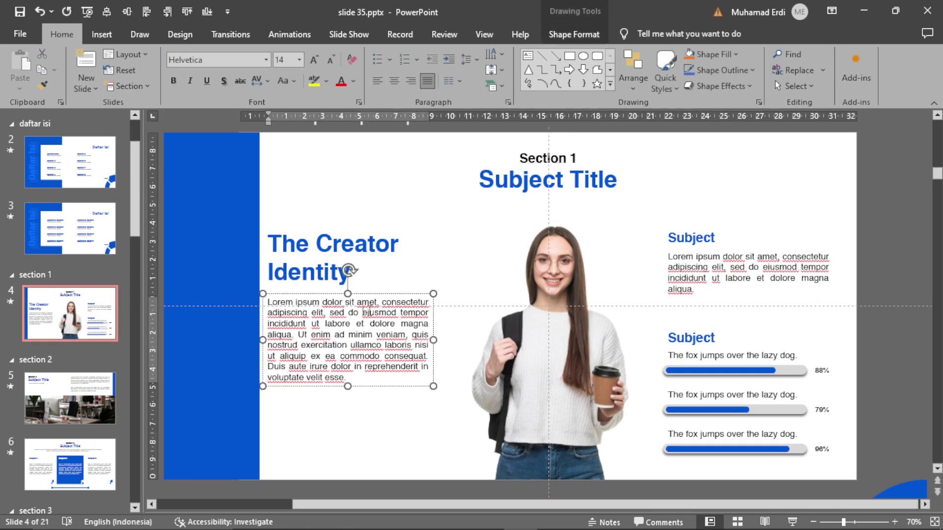
left_click(572, 243)
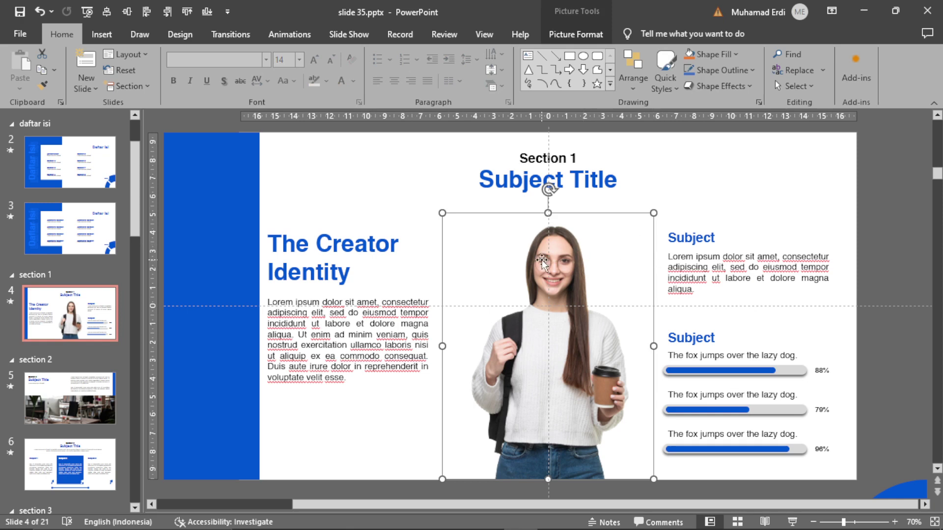
key("Delete")
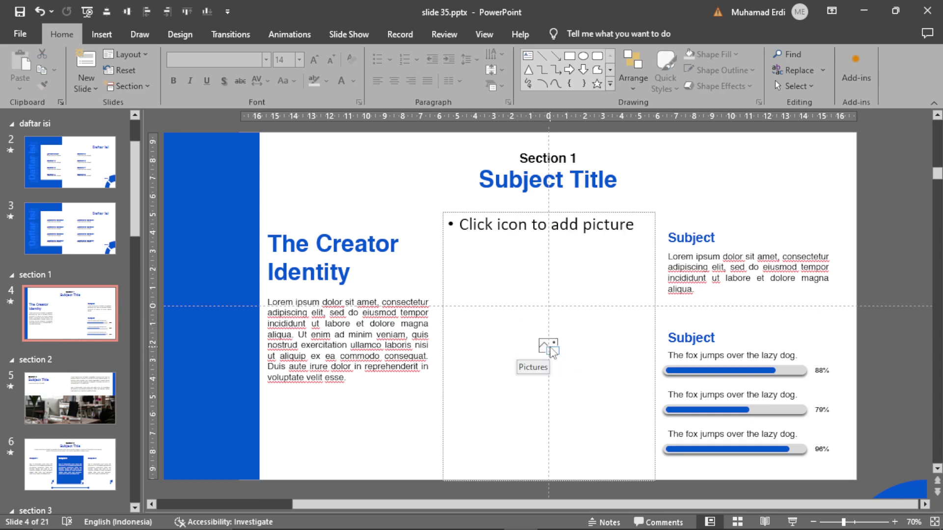
- Browse the placeholder's Insert Picture dialog to Downloads, then close it without inserting anything
left_click(551, 348)
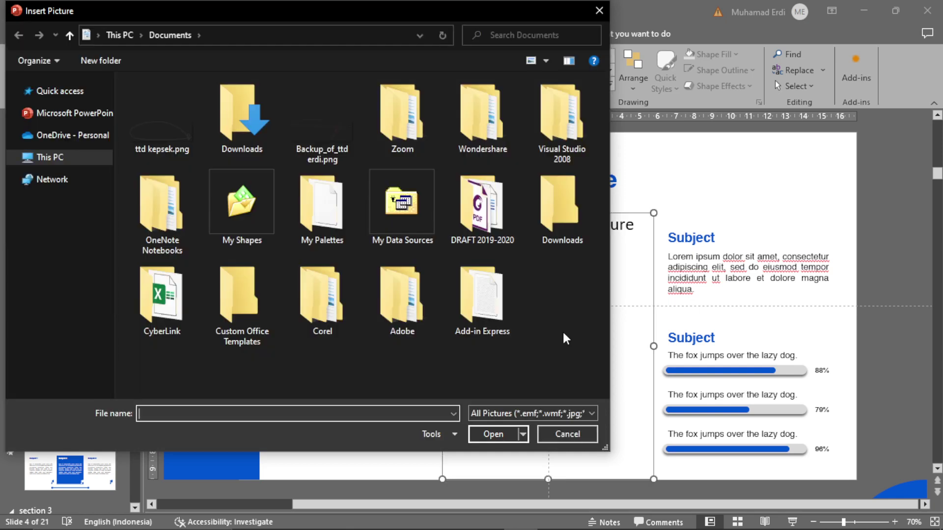
left_click(58, 224)
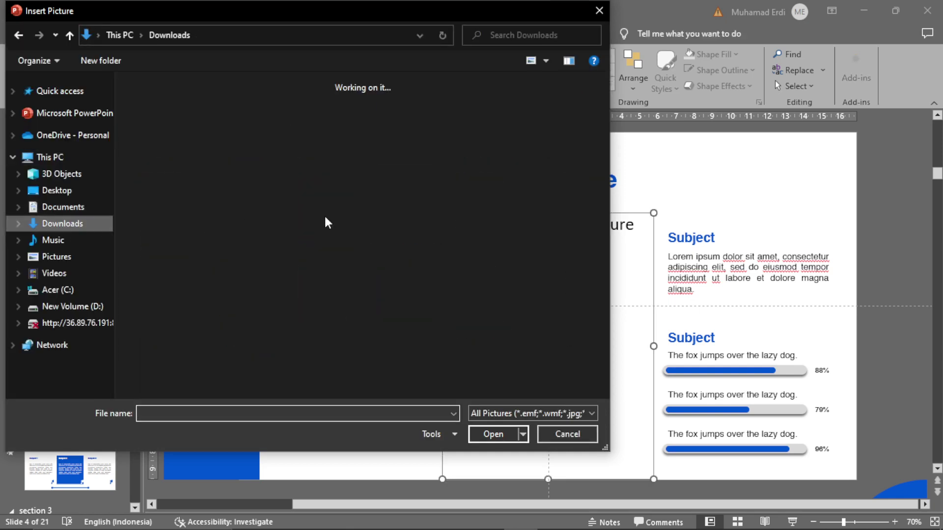
left_click(599, 11)
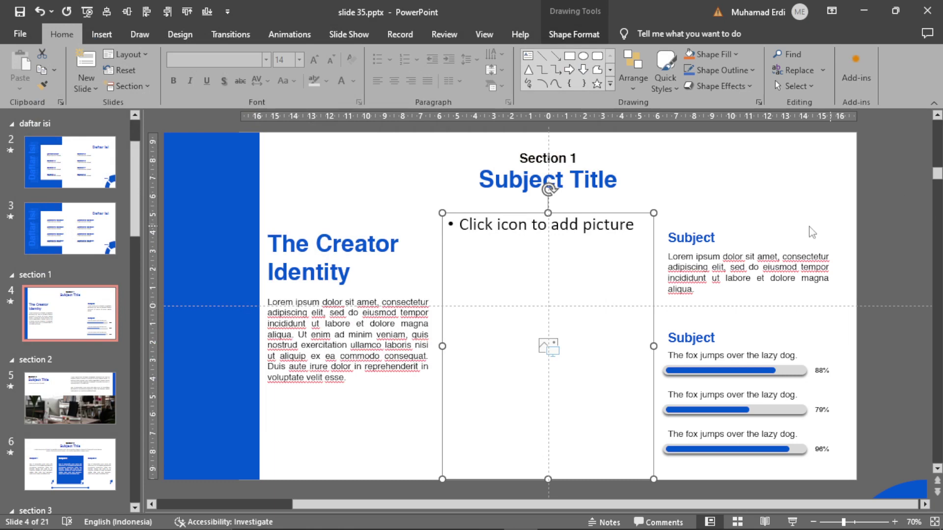
- Select the Subject text boxes and progress bars, then zoom in on the bars
left_click(707, 234)
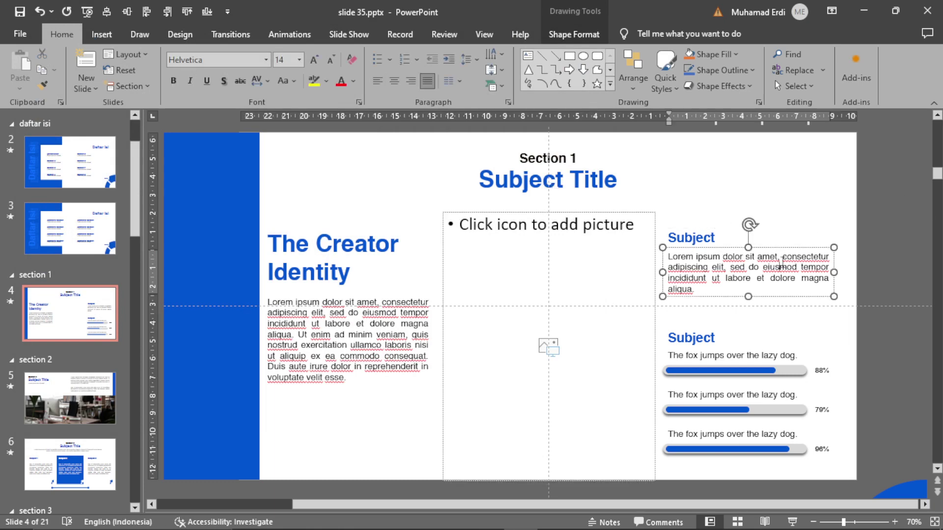
left_click(712, 336)
left_click(752, 352)
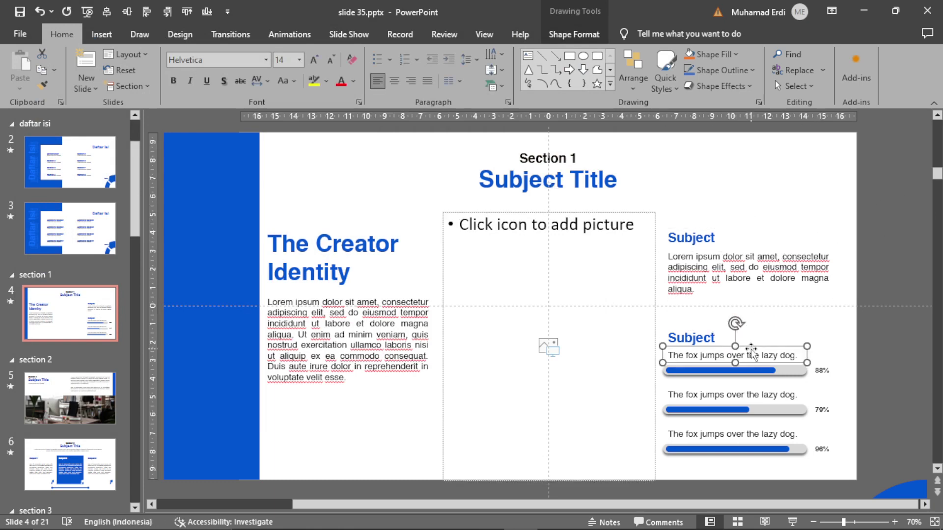
left_click(756, 371)
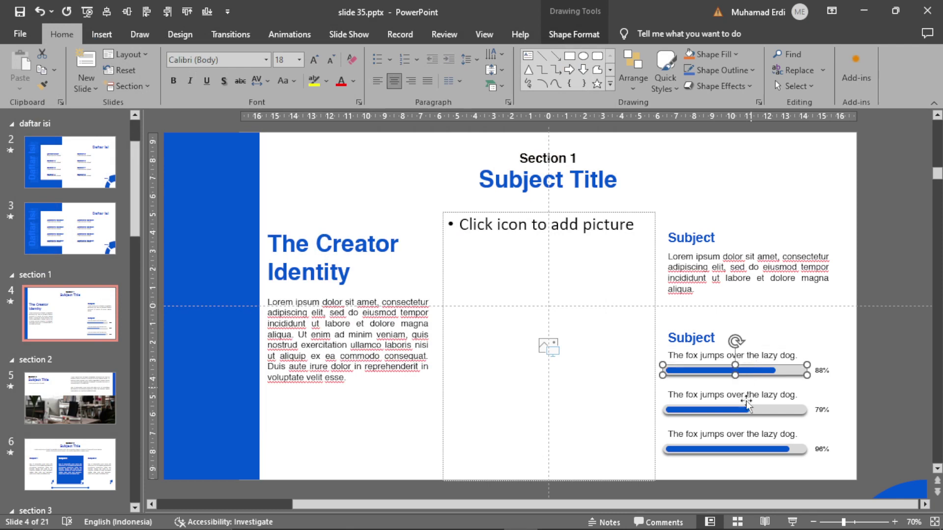
left_click(756, 449)
left_click(866, 523)
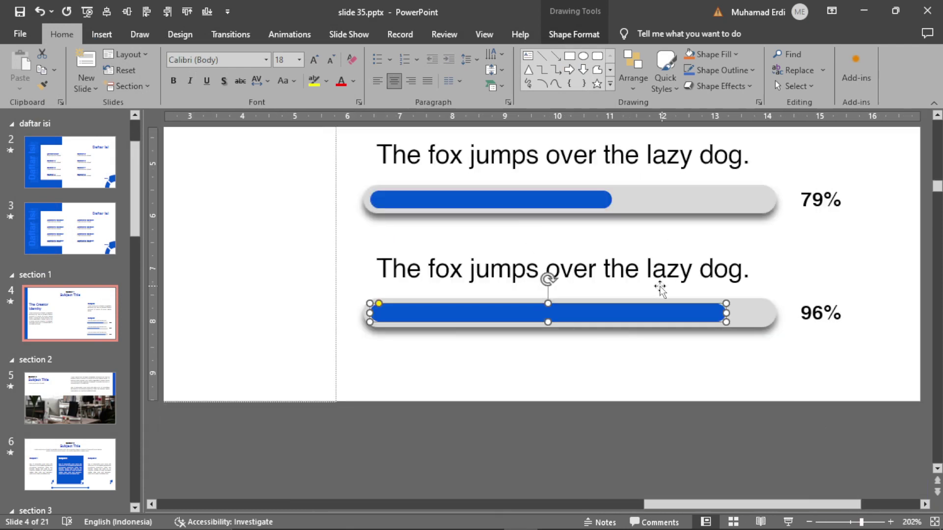
scroll(655, 286, "up", 2)
scroll(624, 204, "up", 1)
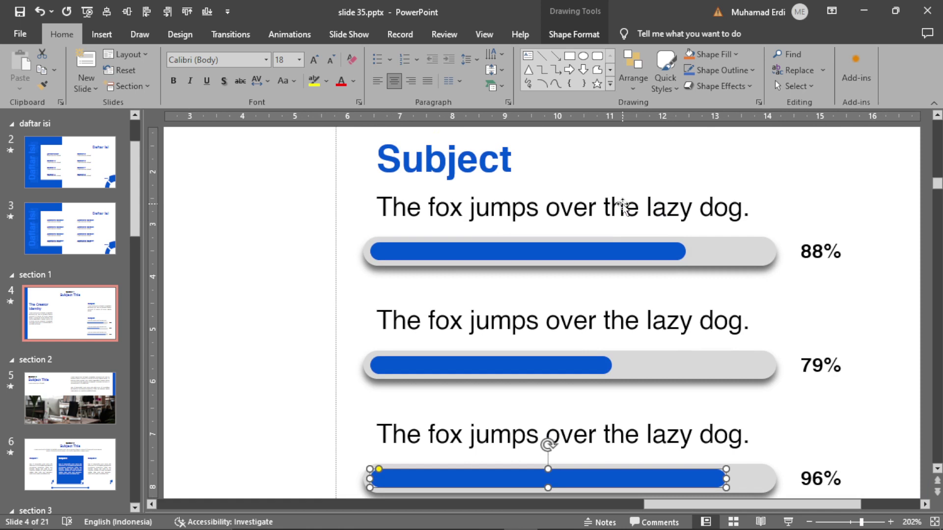
- Shorten the 88% bar fill and stretch the 79% bar fill to about the 96% length
left_click(611, 250)
left_click_drag(685, 250, 551, 250)
left_click(607, 364)
left_click_drag(613, 364, 725, 364)
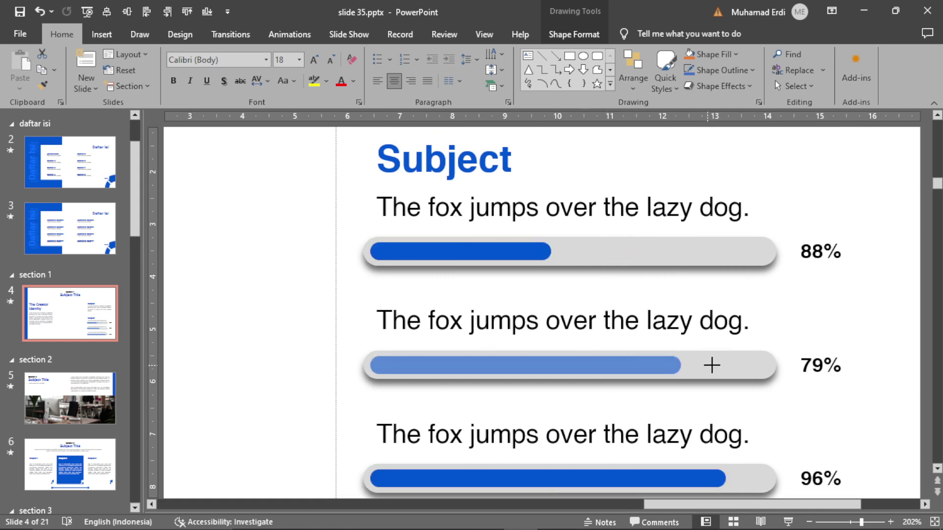
- Check the 88%, 79% and 96% percentage labels, then zoom back out
left_click(825, 252)
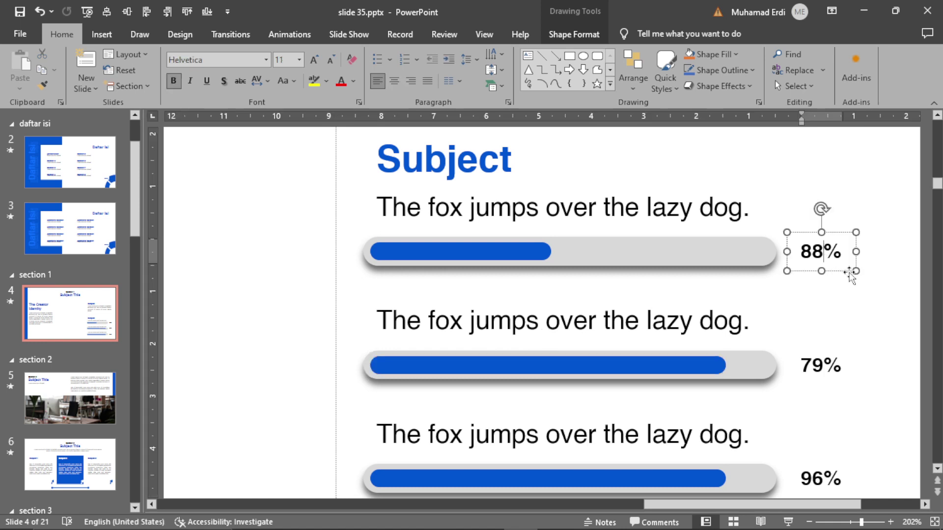
key("ctrl+a")
double_click(824, 366)
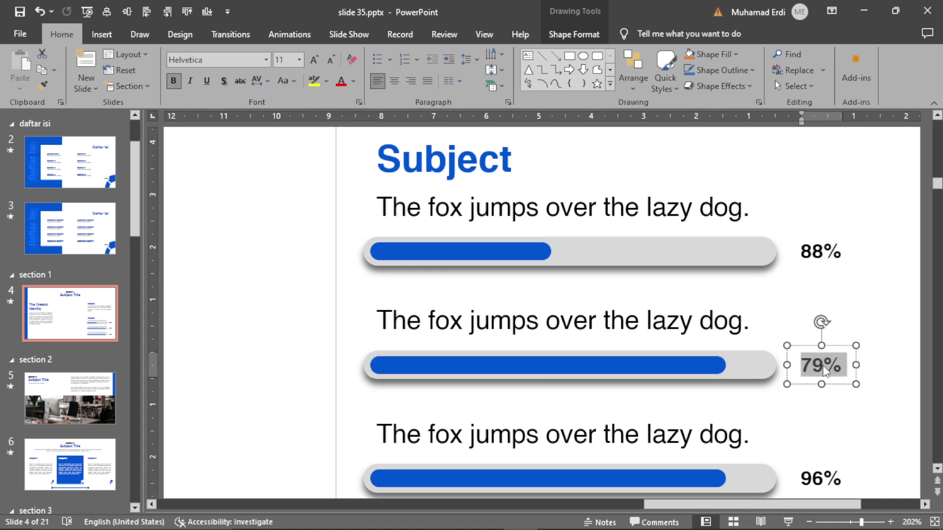
scroll(823, 366, "down", 1)
double_click(821, 445)
left_click(858, 373)
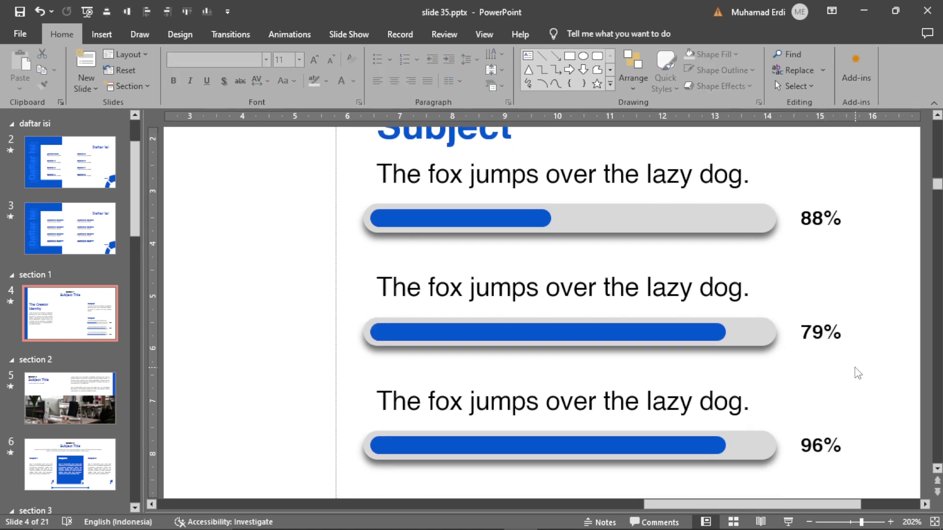
left_click(809, 523)
left_click(809, 522)
left_click(809, 523)
left_click(809, 523)
- Zoom out further and delete the office photo on slide 5
left_click(809, 522)
left_click(809, 522)
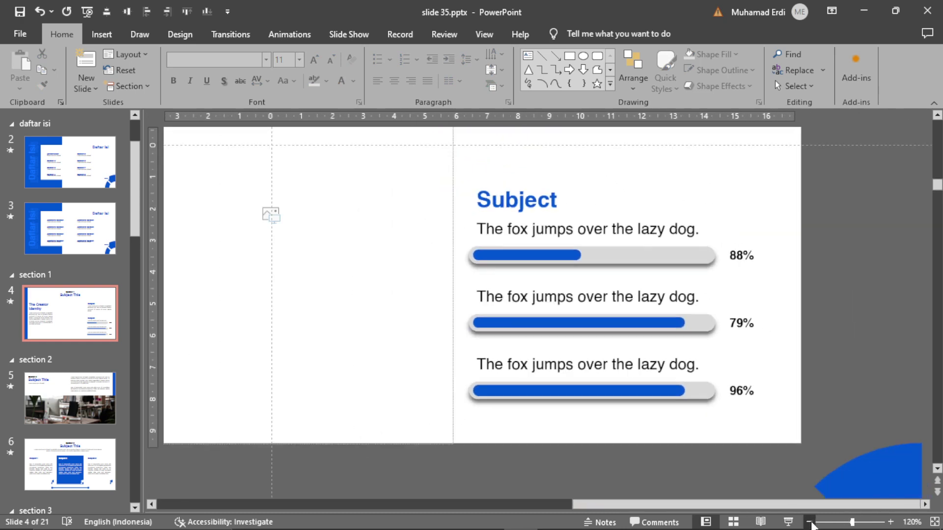
left_click(809, 522)
left_click(809, 523)
left_click(809, 523)
left_click(809, 522)
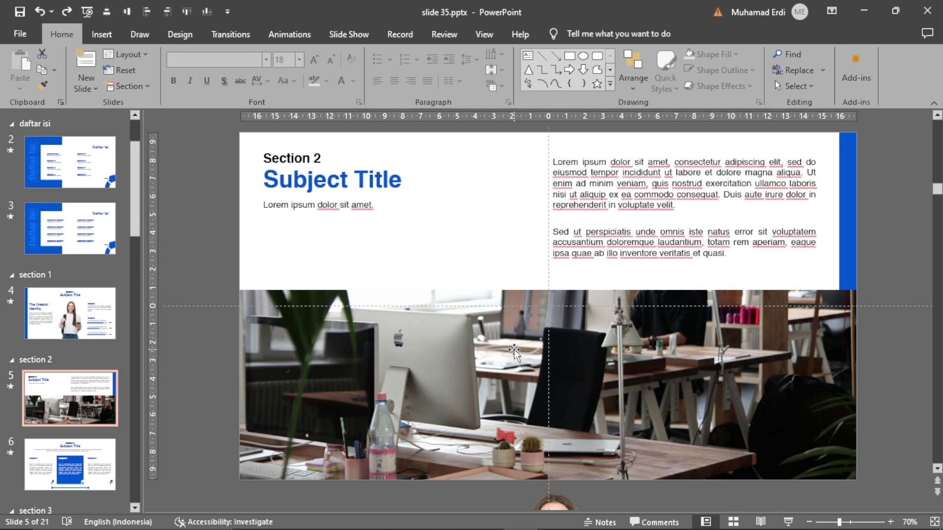
left_click(531, 350)
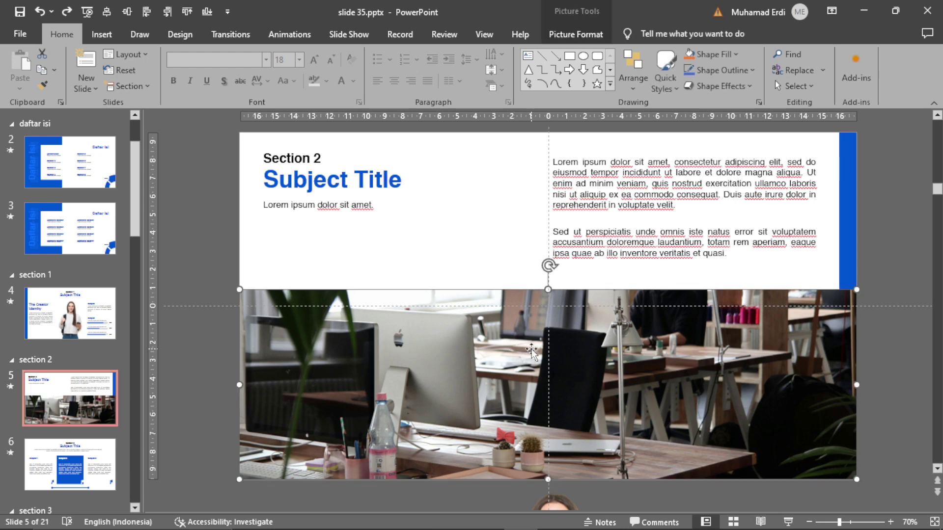
key("Delete")
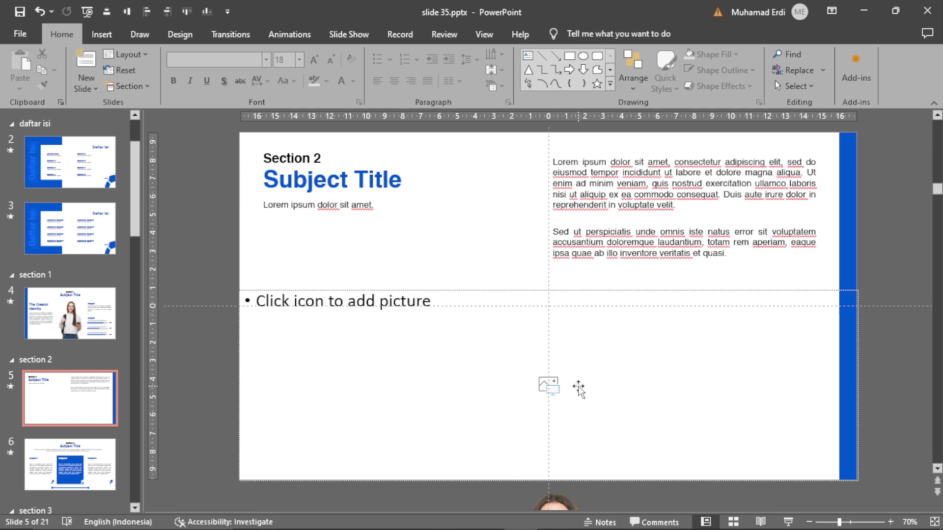
- Undo the deletion to restore the office photo, then open slide 6
key("ctrl+z")
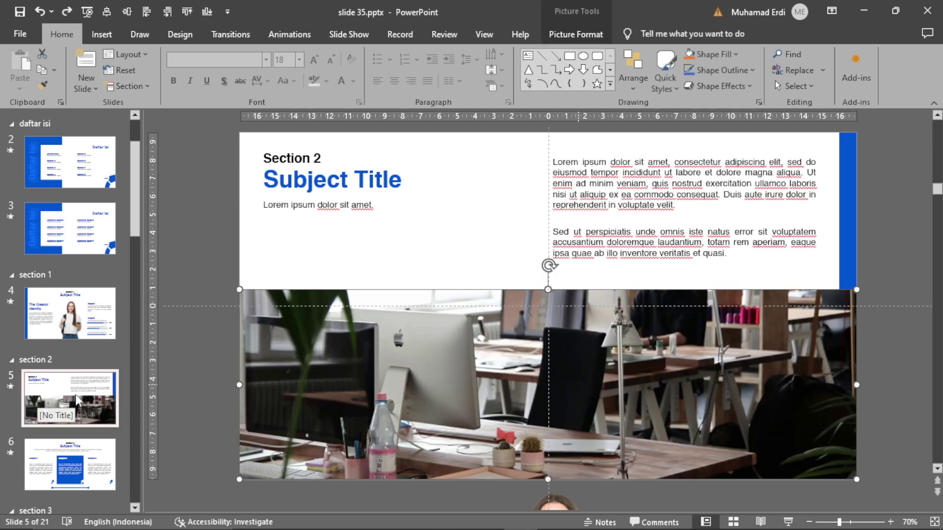
scroll(76, 400, "down", 2)
left_click(74, 398)
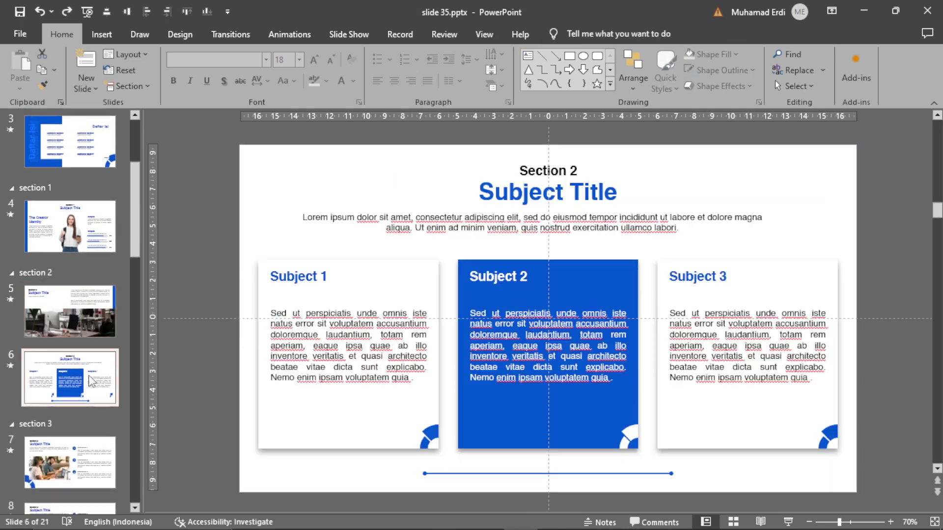
- Select the Subject 1 card, nudge it and return it, and click into its title
left_click(374, 272)
left_click_drag(399, 274, 415, 273)
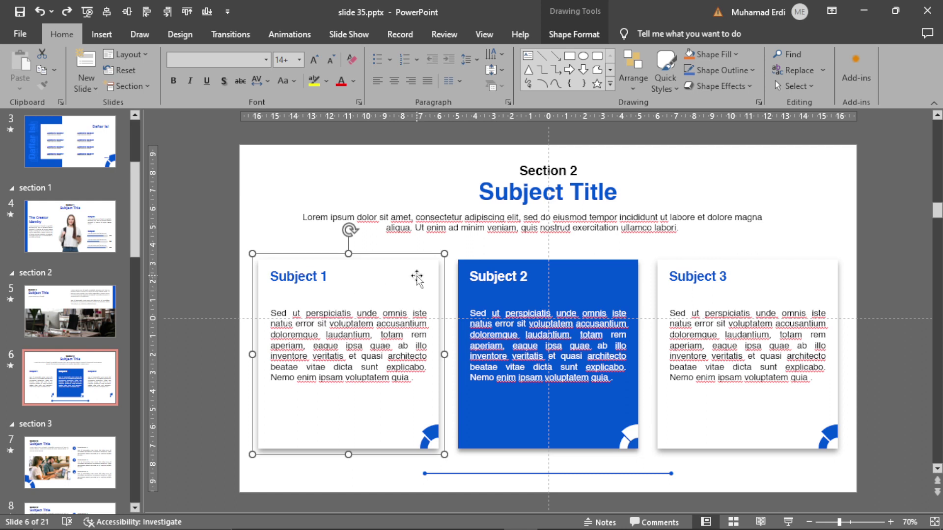
left_click(297, 275)
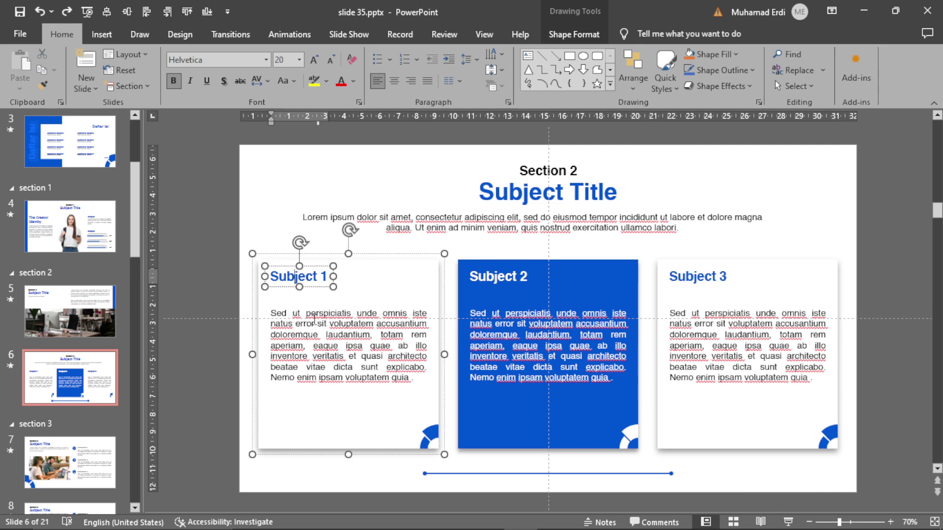
- Compare the animation Start timing of the Subject 1, 2 and 3 cards
left_click(396, 264)
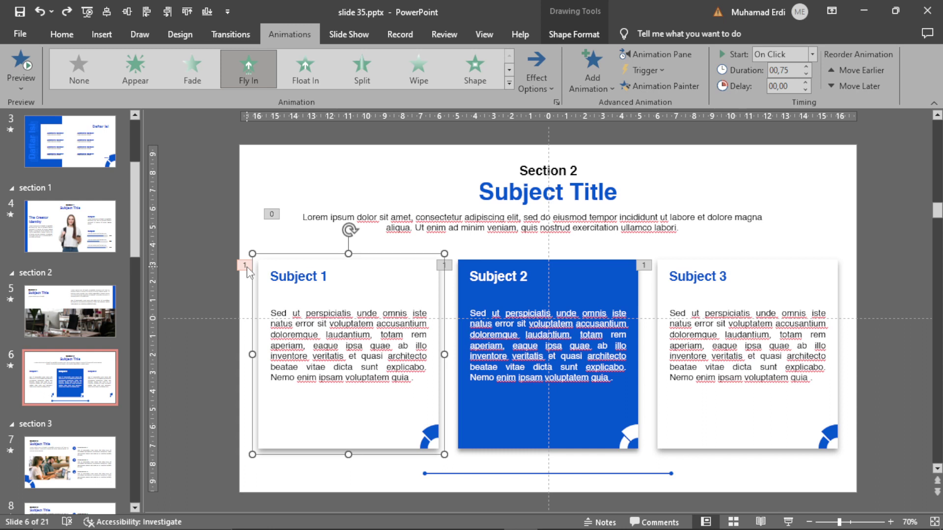
left_click(247, 268)
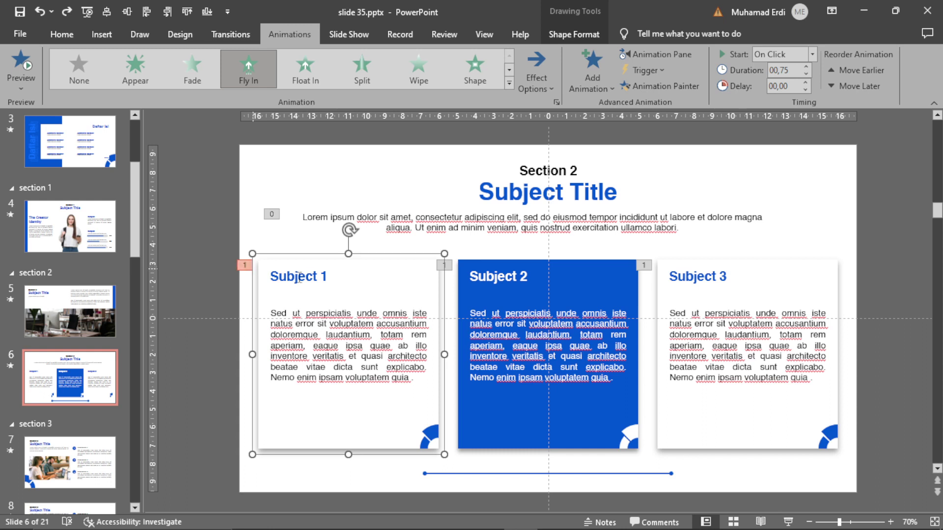
left_click(499, 263)
left_click(743, 262)
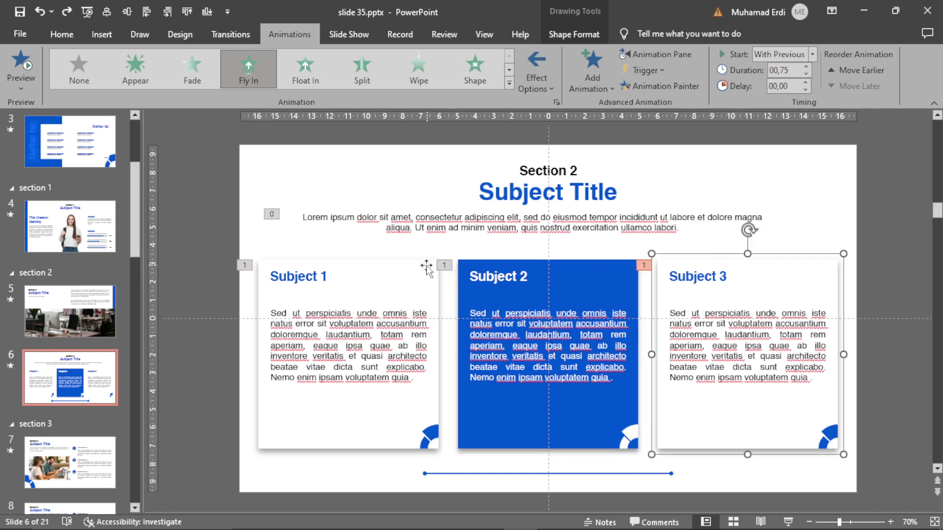
left_click(416, 265)
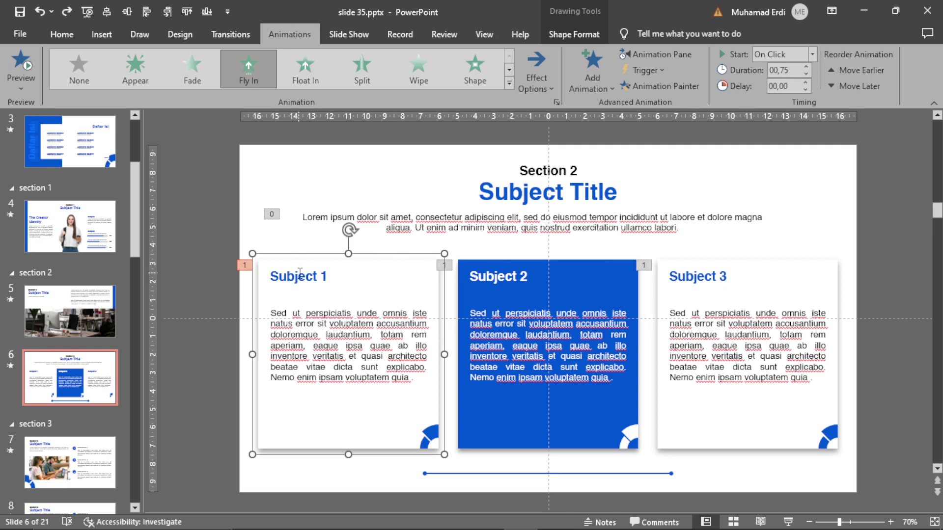
left_click(300, 273)
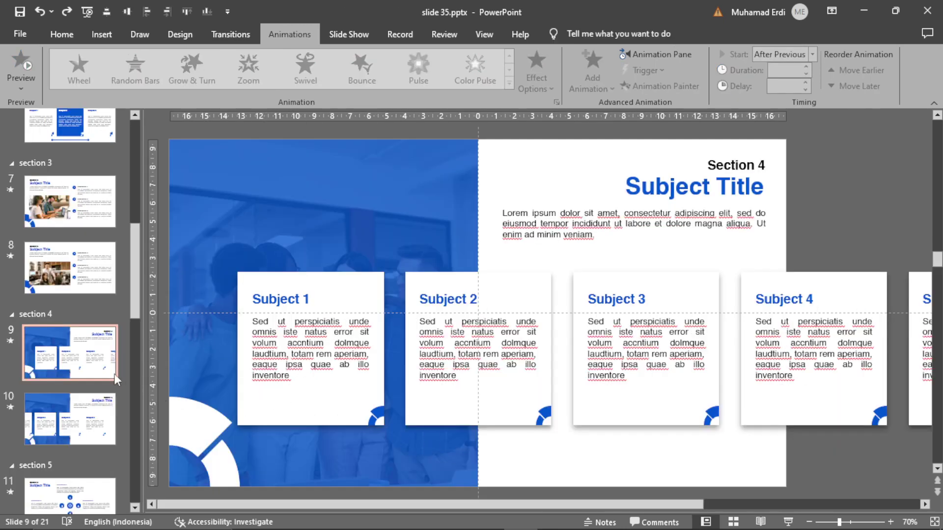
- Glance at slide 10, then on slide 9 replace Subject 1's body text with 'test'
left_click(70, 418)
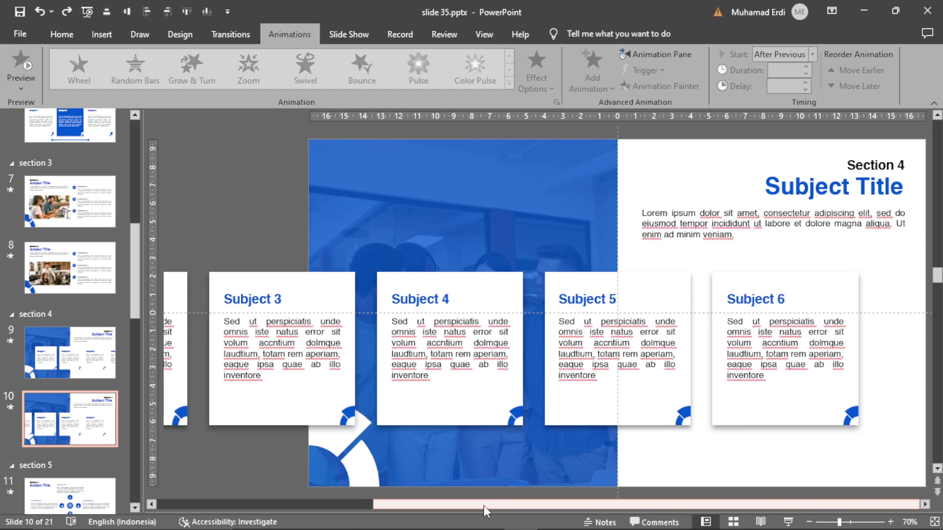
left_click_drag(486, 505, 422, 505)
left_click(808, 522)
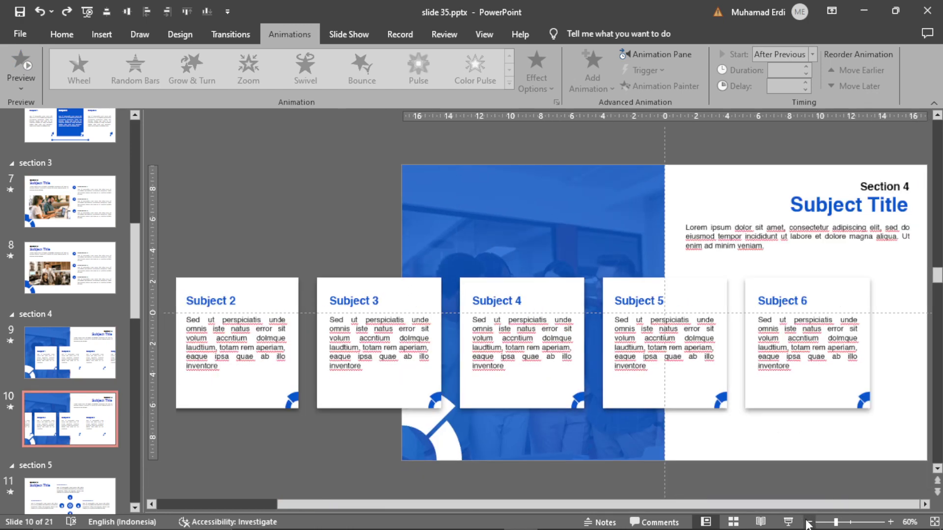
scroll(297, 335, "up", 1)
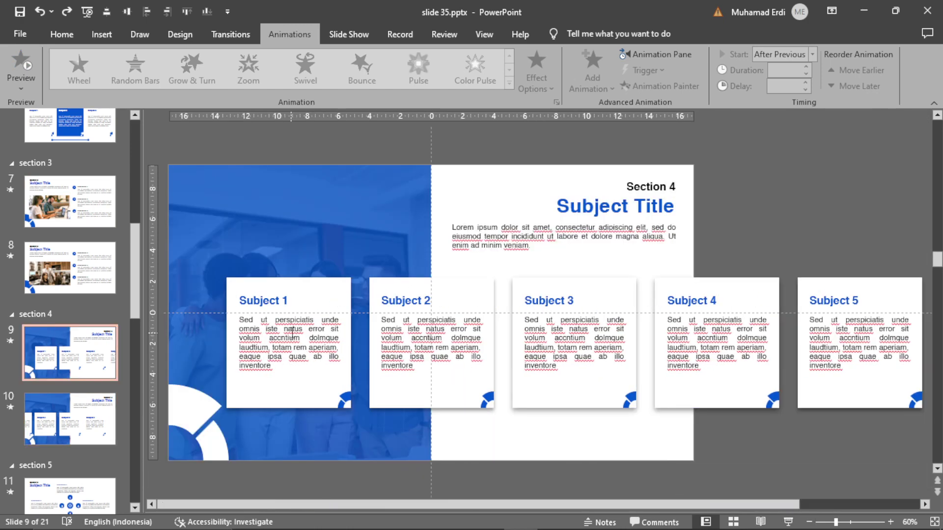
left_click(293, 324)
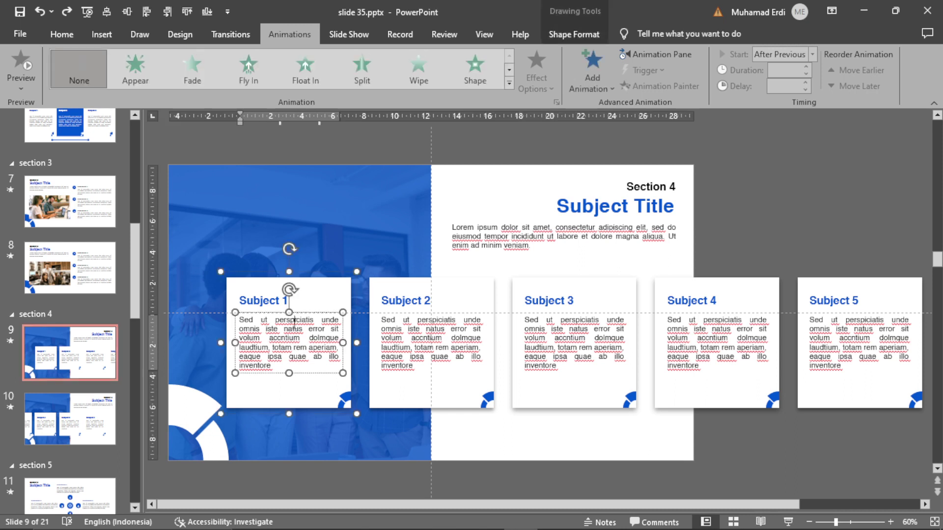
triple_click(316, 339)
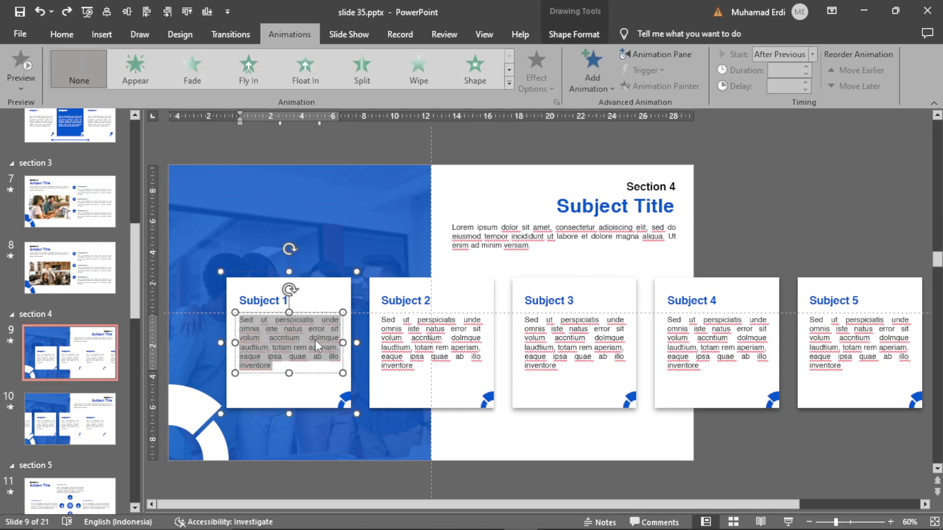
type("test")
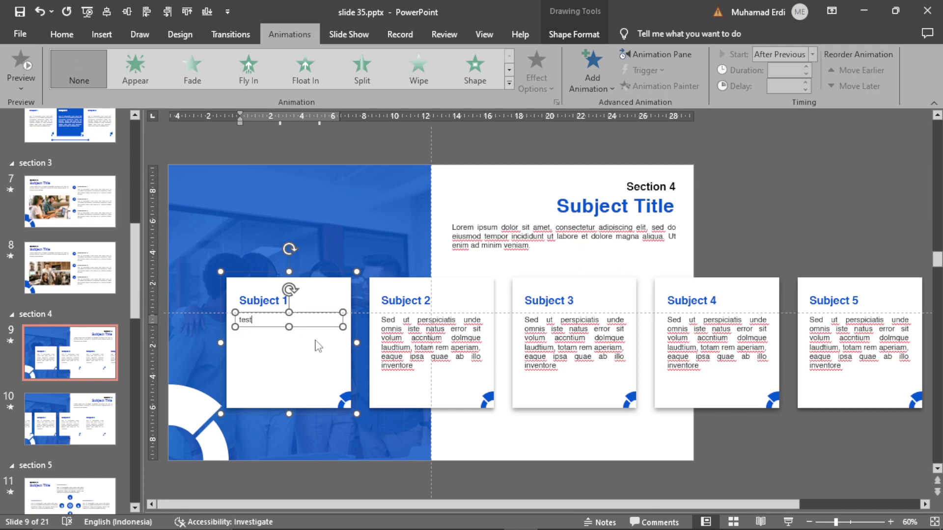
left_click(760, 191)
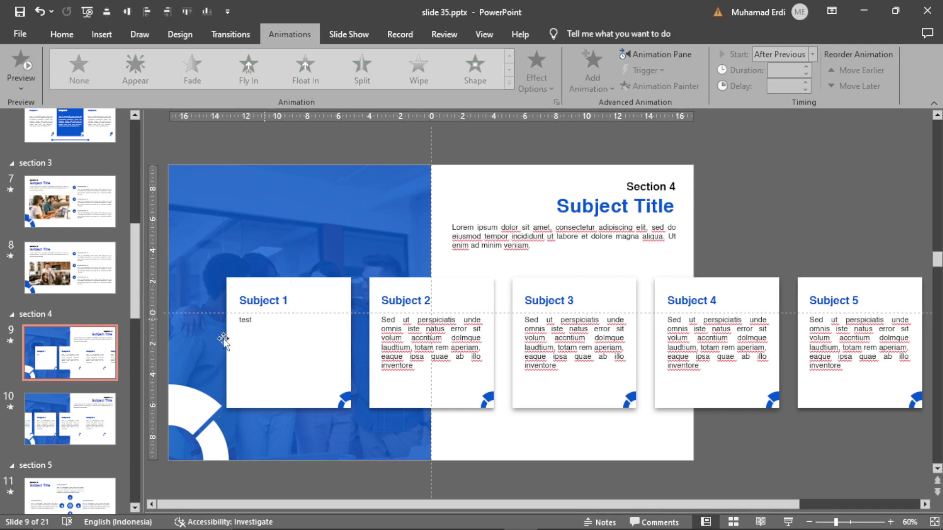
- On slide 10, start replacing Subject 1's body text with 'te', then return to slide 9
left_click(85, 422)
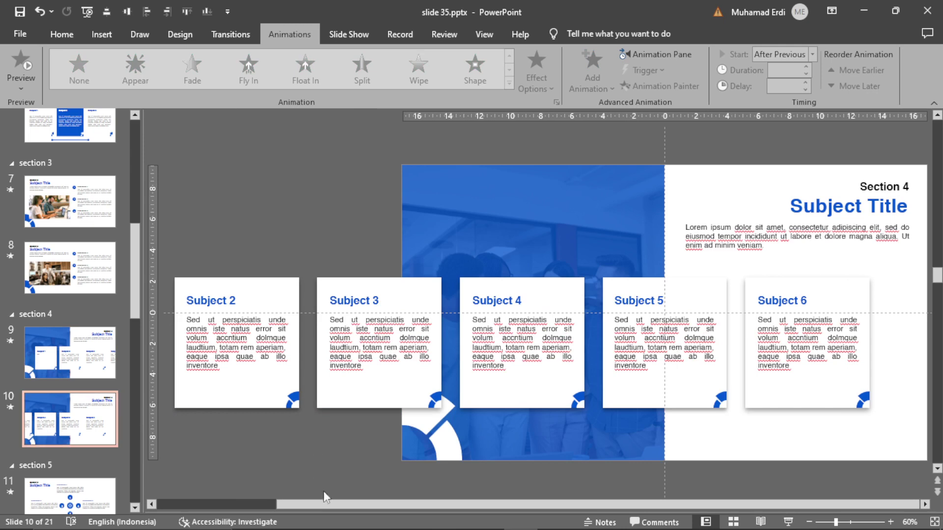
left_click_drag(306, 512, 198, 512)
left_click(247, 330)
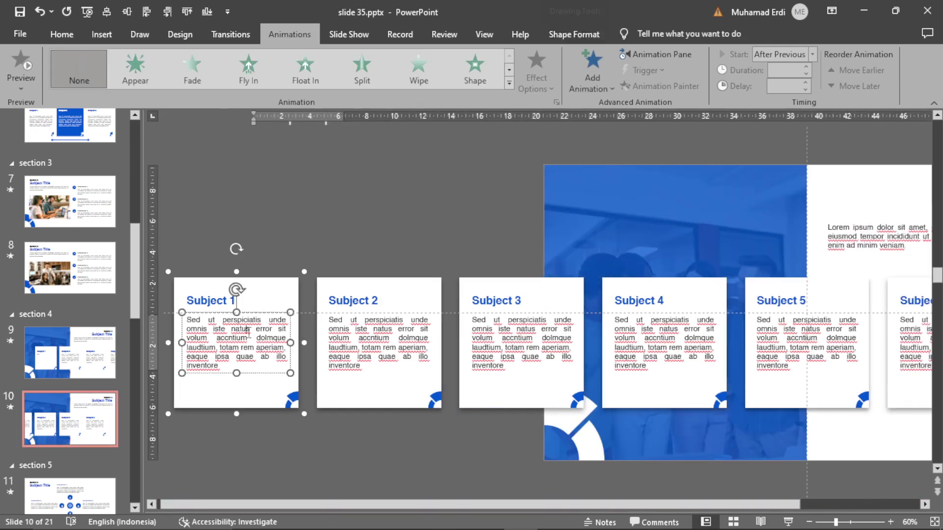
triple_click(247, 329)
type("test")
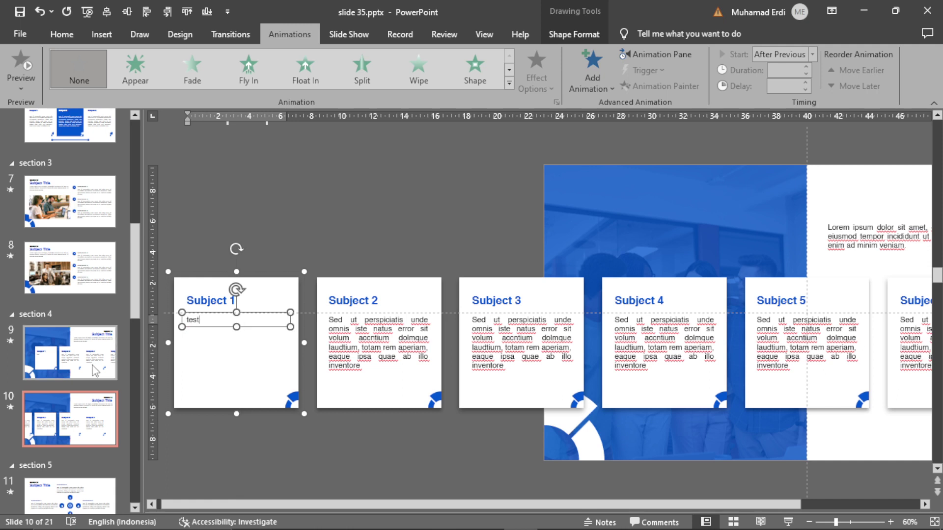
left_click(91, 368)
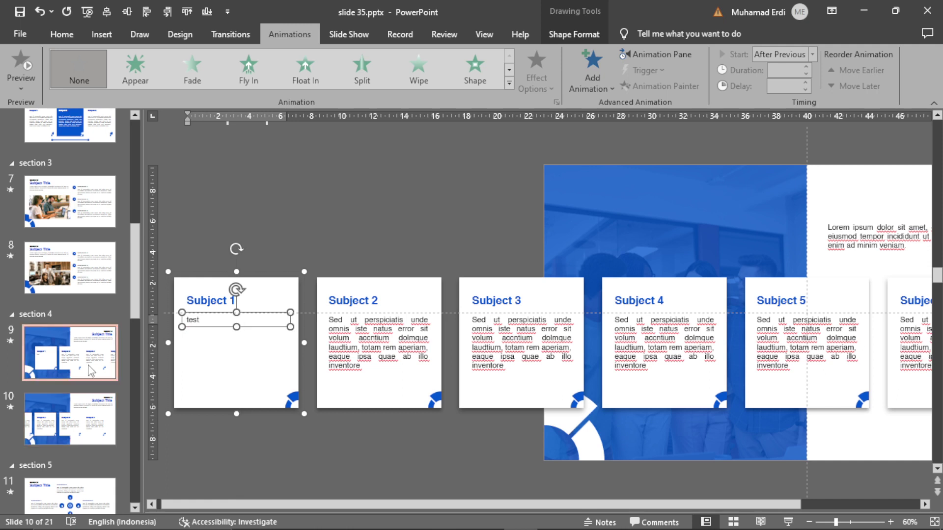
- Preview slide 9 as a show, then undo the Subject 1 text change on slide 10
left_click(788, 522)
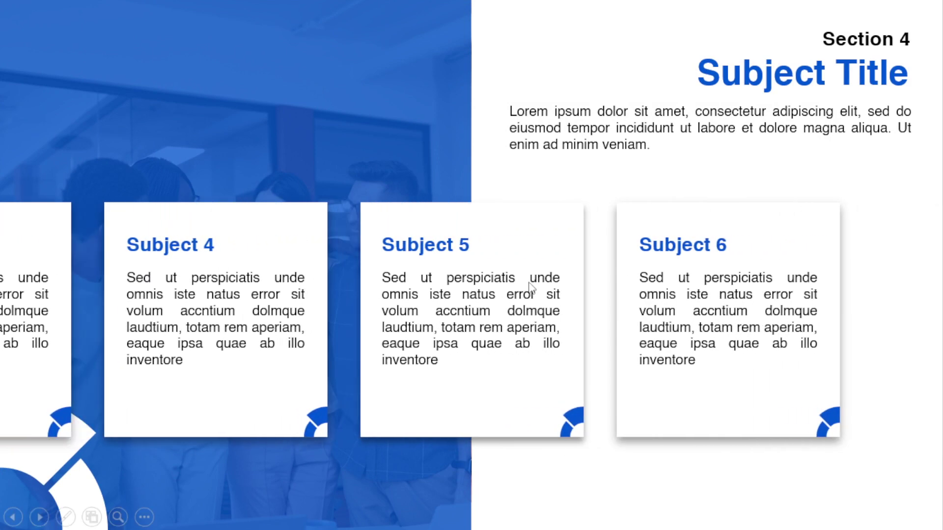
key("Escape")
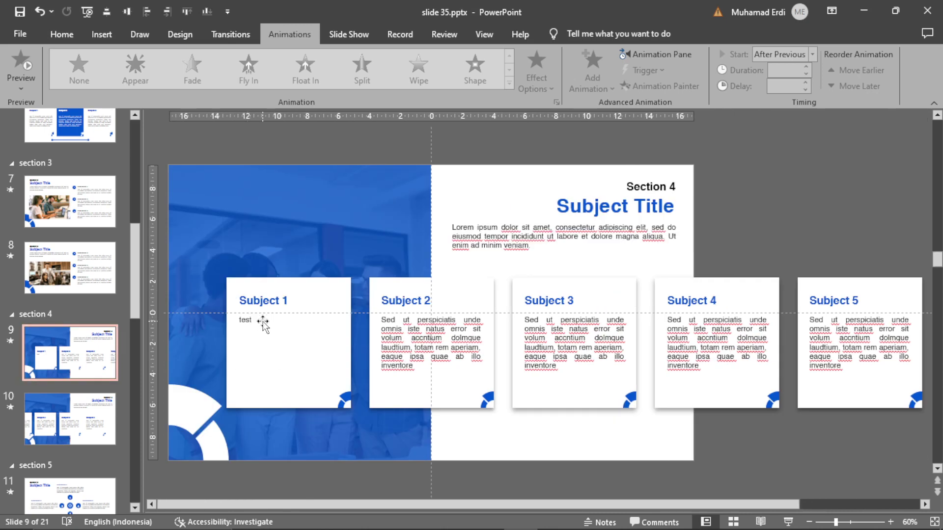
scroll(158, 371, "down", 1)
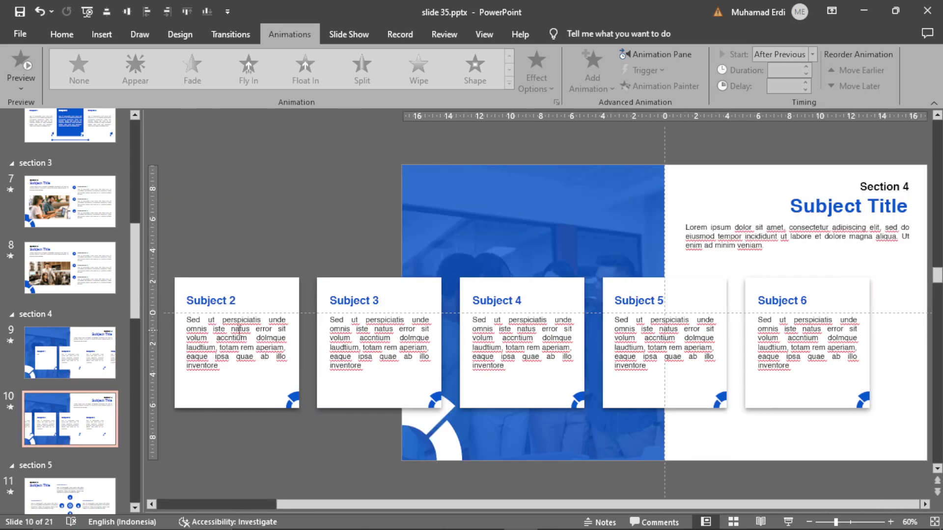
scroll(260, 508, "left", 3)
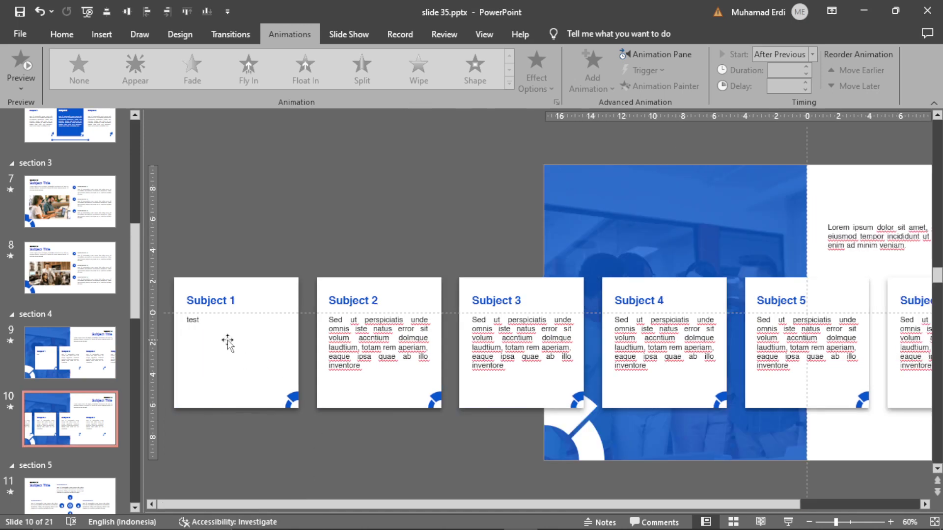
key("ctrl+z")
left_click(265, 225)
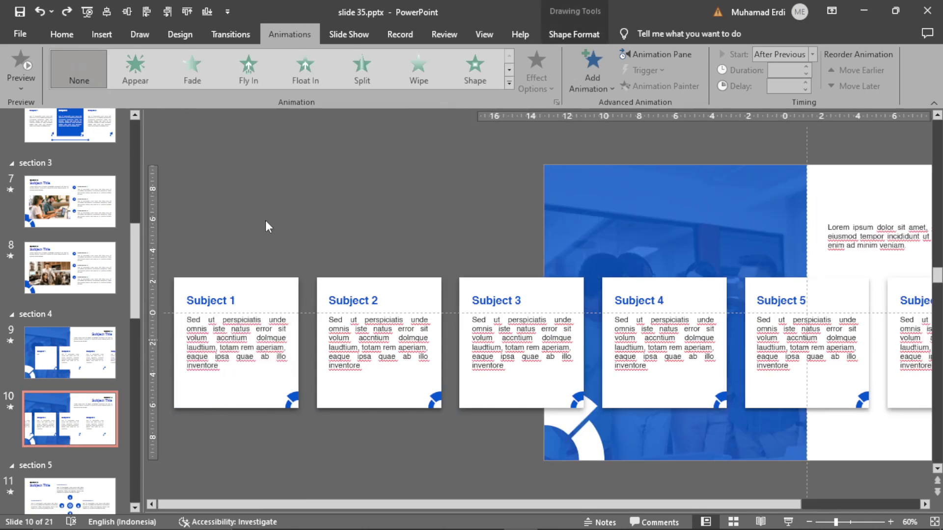
- Play the show from slide 9 to watch the cards morph into slide 10, then open slide 10
key("Page_Up")
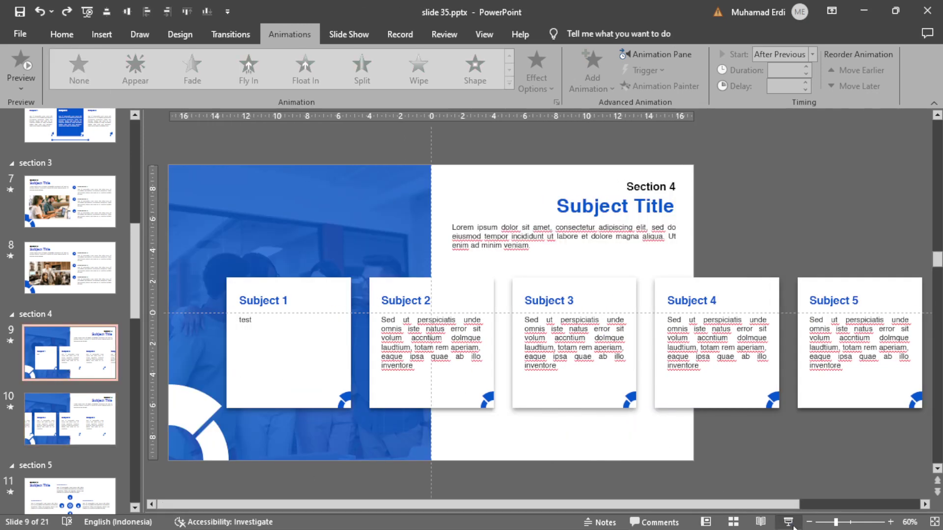
key("shift+F5")
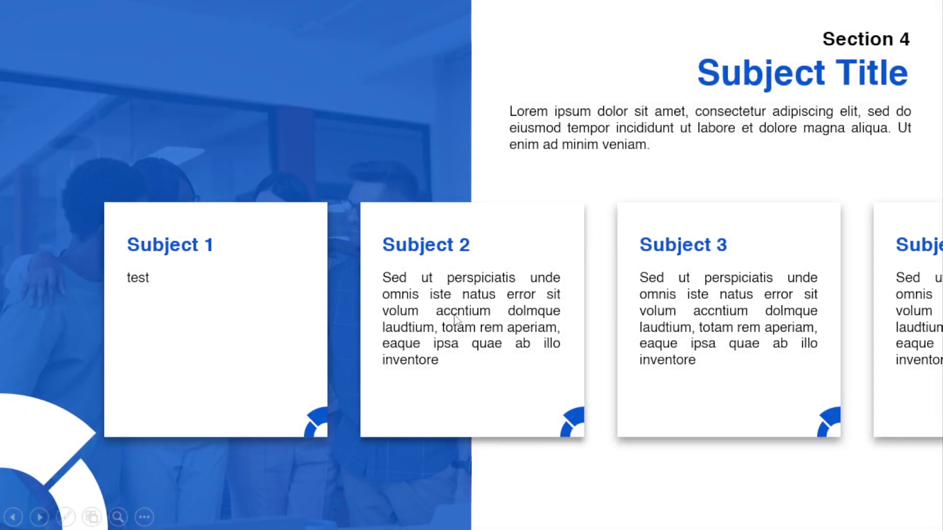
left_click(456, 319)
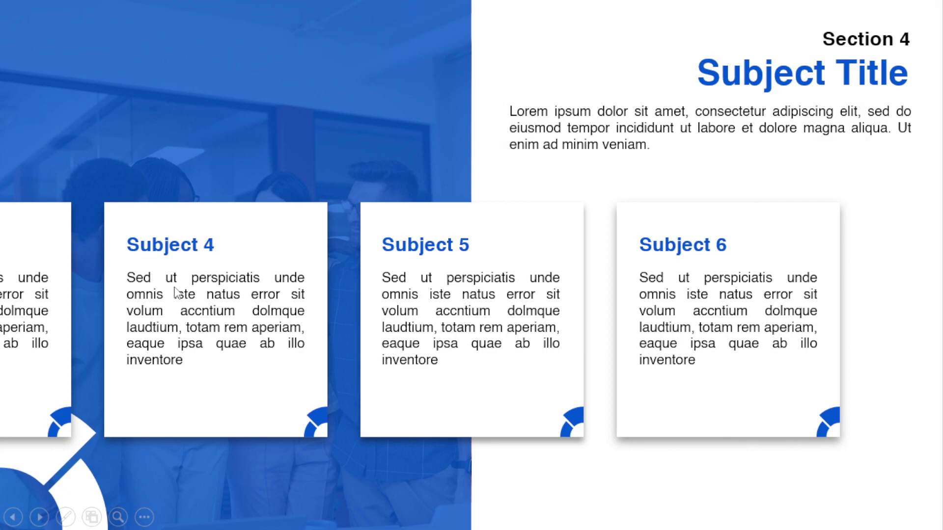
key("Escape")
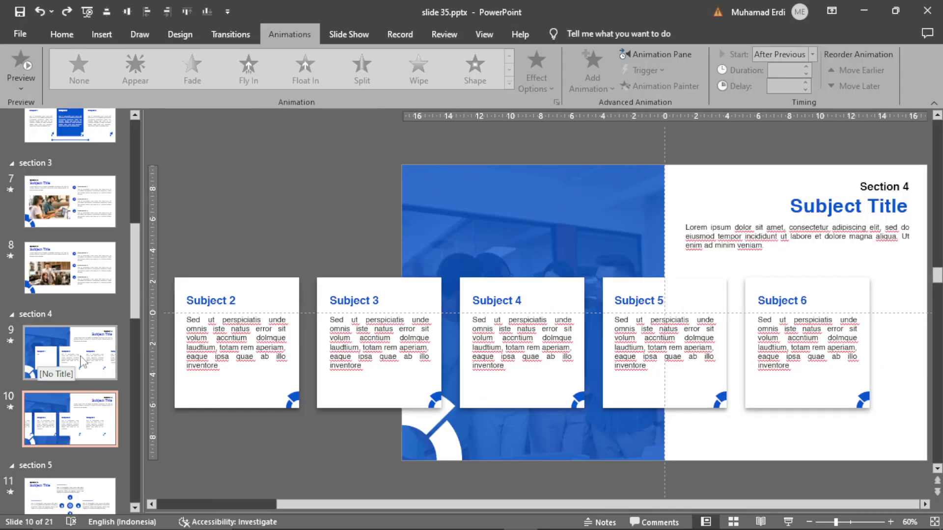
left_click(102, 359)
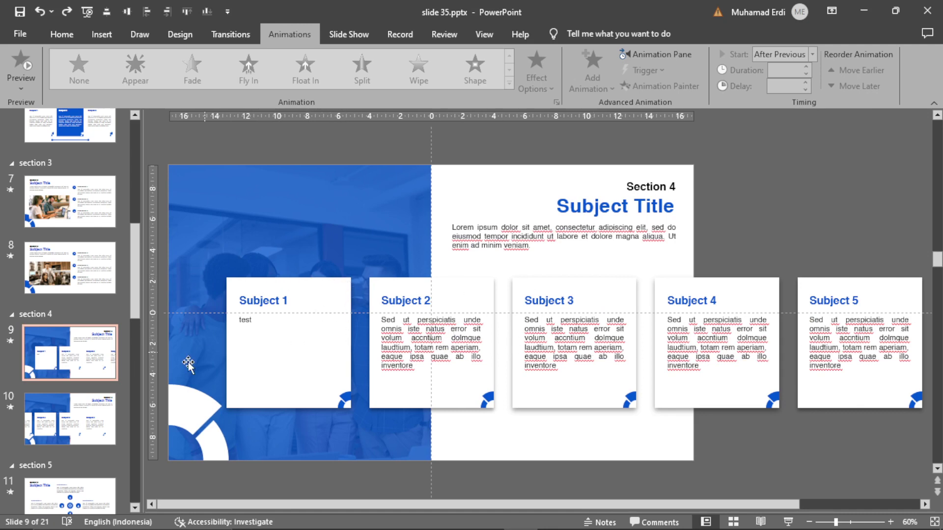
left_click(66, 424)
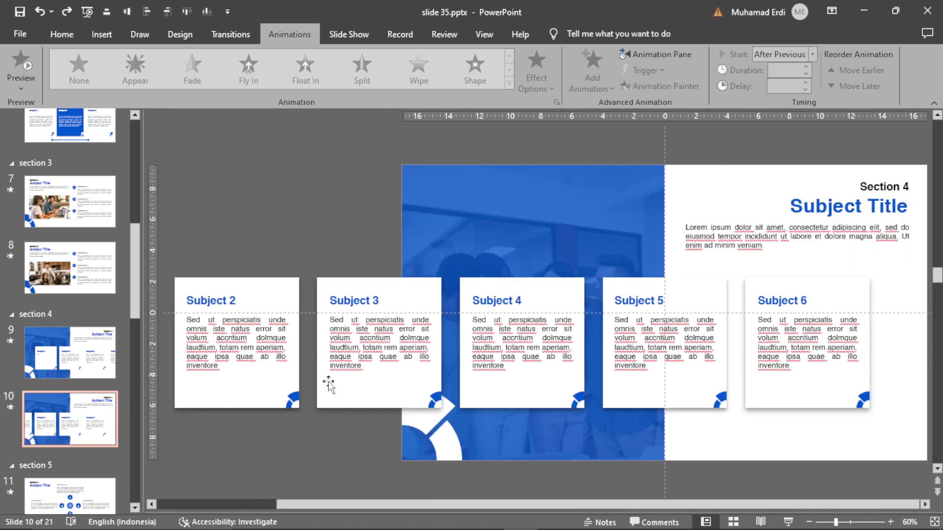
mouse_move(342, 505)
left_mouse_down()
mouse_move(303, 503)
mouse_move(465, 506)
left_mouse_up()
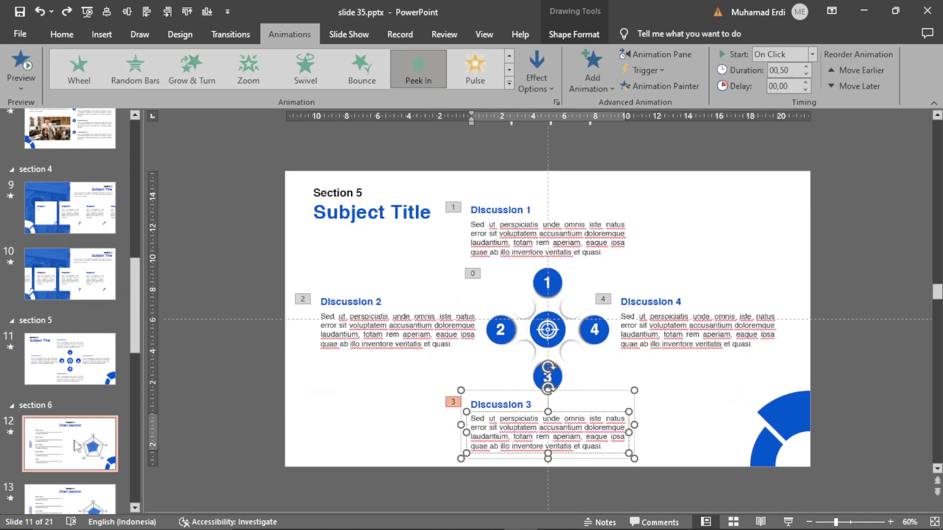
- Look through the 2021, 2022 and 2023 radar chart slides, ending back on 2021
left_click(76, 446)
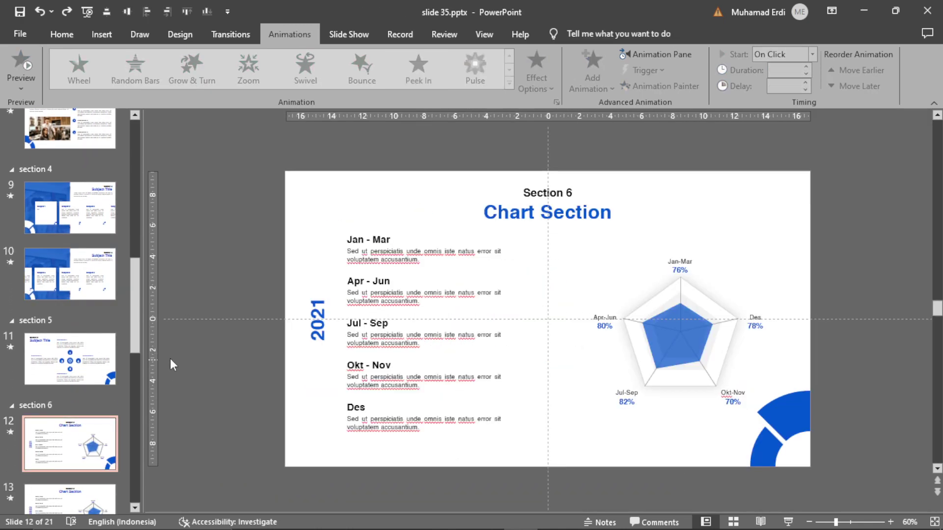
left_click_drag(137, 290, 143, 339)
left_click(76, 308)
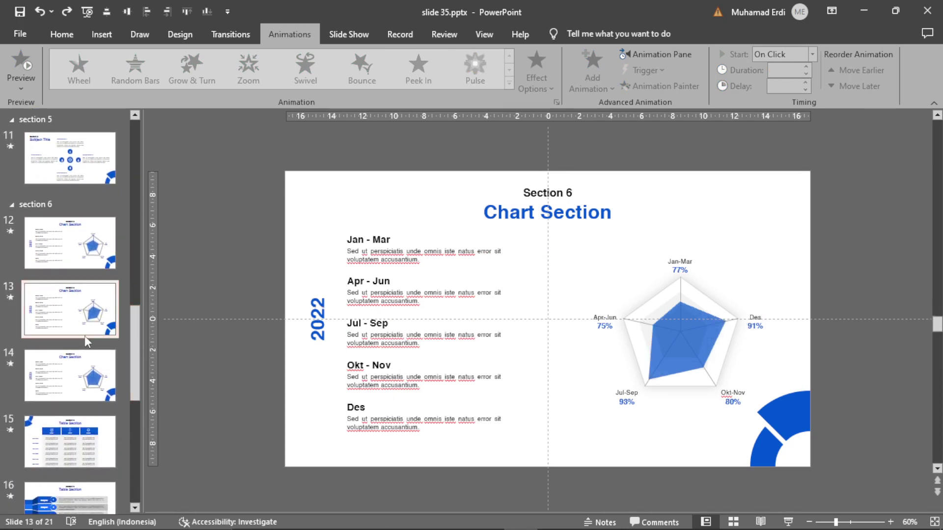
left_click(95, 390)
left_click(109, 319)
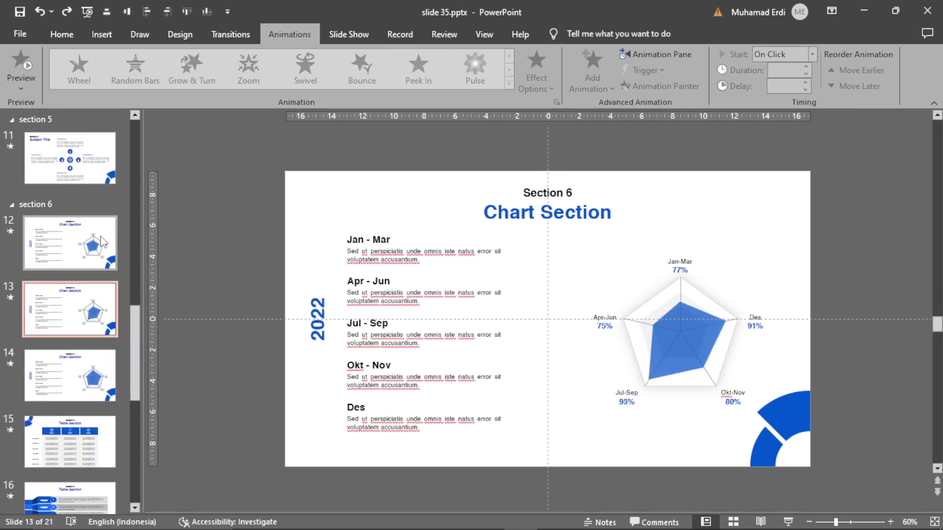
left_click(102, 241)
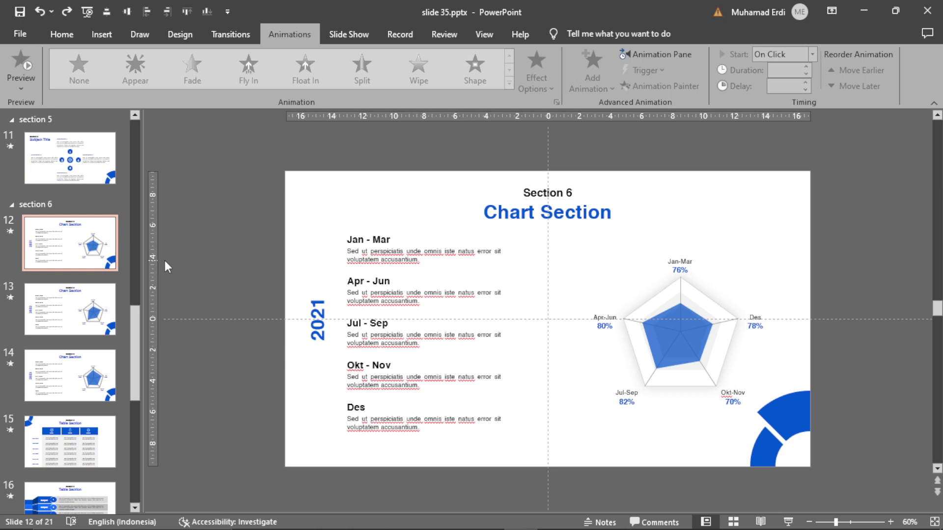
- Play the slide show from slide 12, watching the chart morph to 2022 and 2023, then exit
left_click(788, 522)
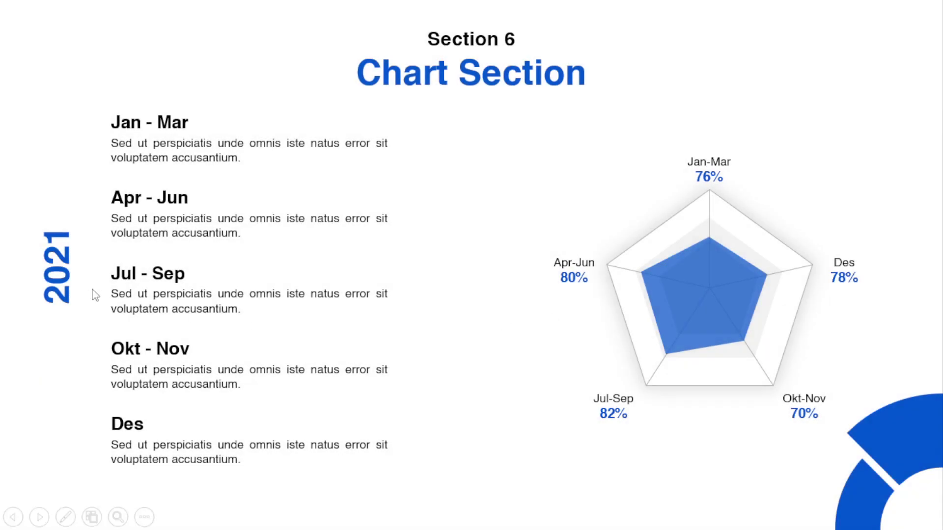
left_click(96, 294)
left_click(96, 279)
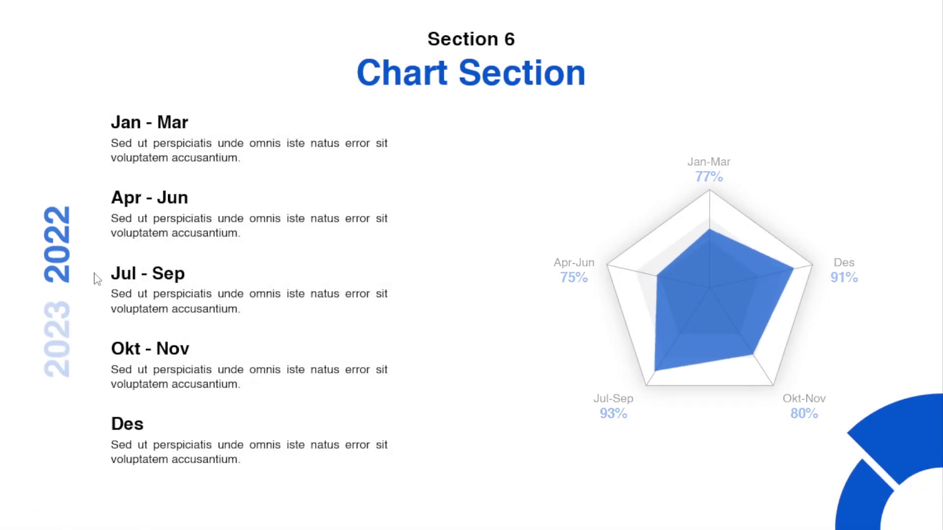
key("Escape")
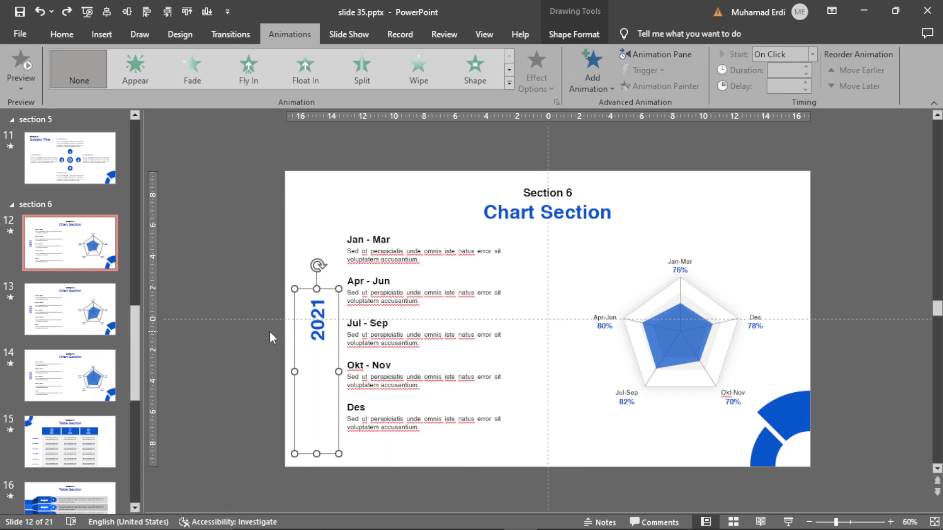
- On the 2021 chart slide, select the hidden year boxes in the year group and colour them blue
left_click(83, 312)
key("Down")
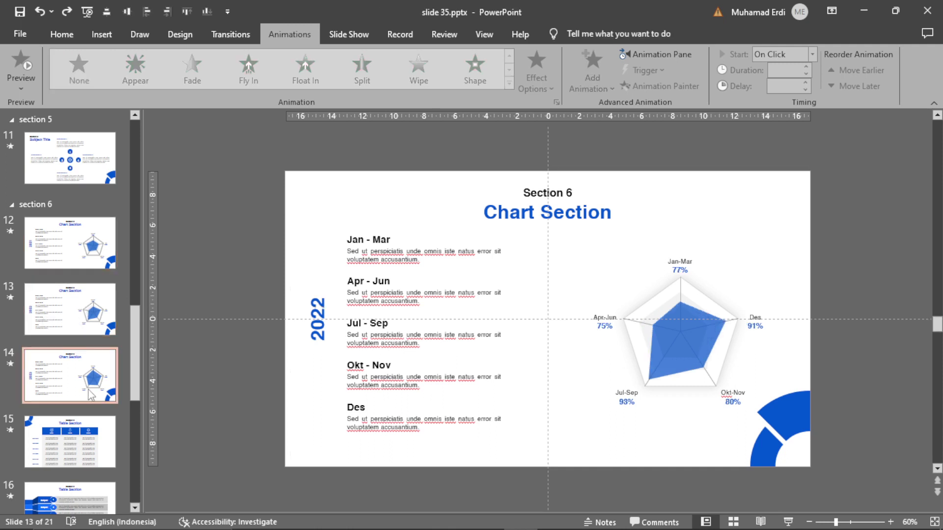
left_click(74, 243)
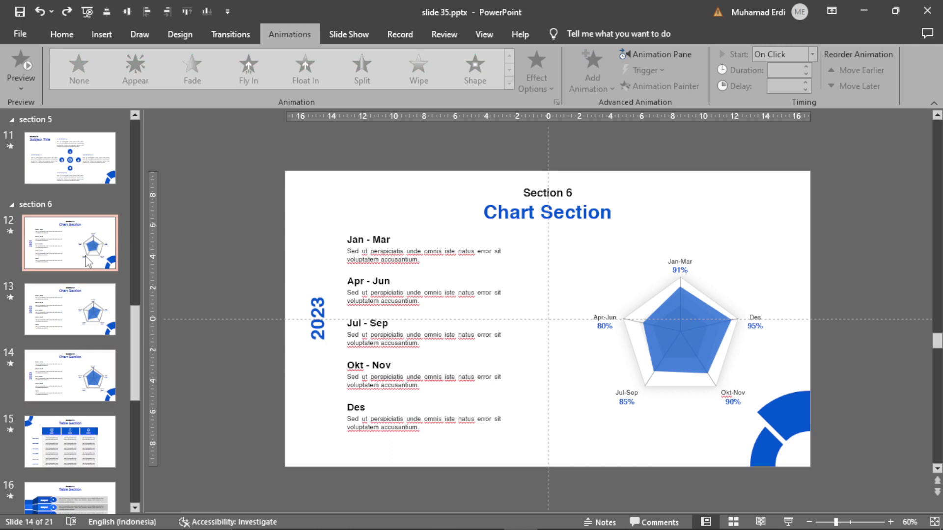
left_click(324, 293)
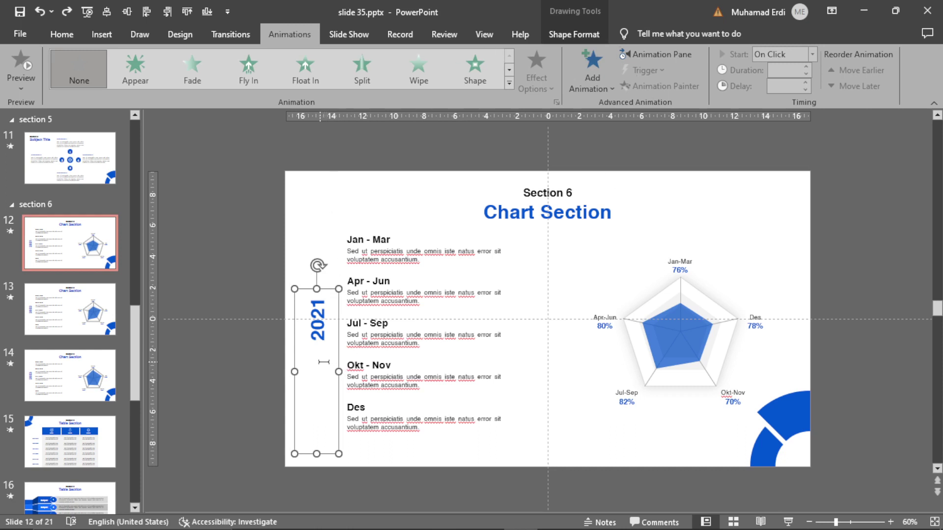
left_click(318, 424)
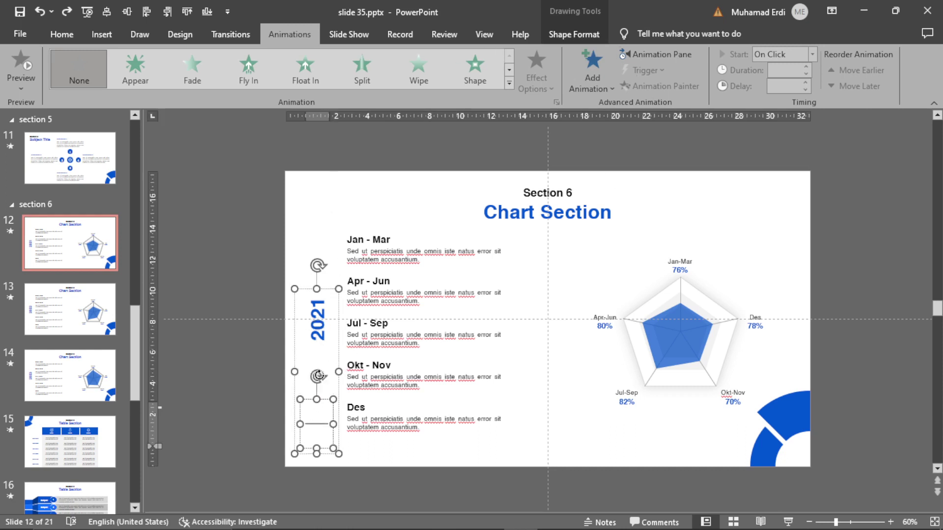
left_click(328, 353)
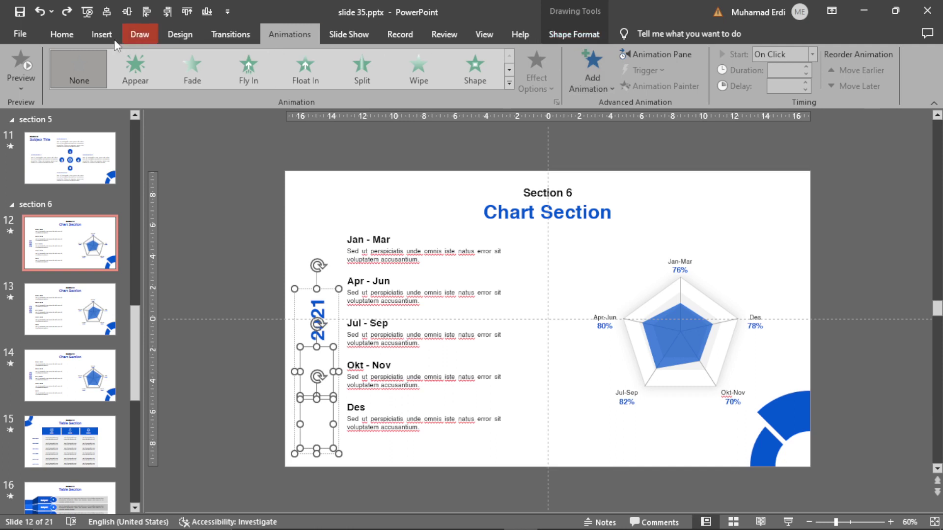
left_click(59, 35)
left_click(354, 82)
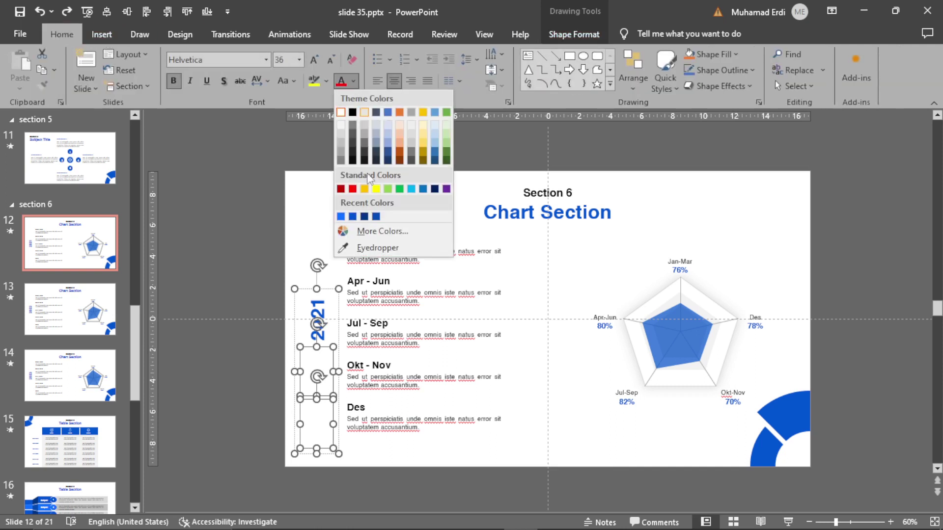
left_click(353, 221)
- Colour the hidden year labels blue on the 2022 and 2023 chart slides
left_click(74, 304)
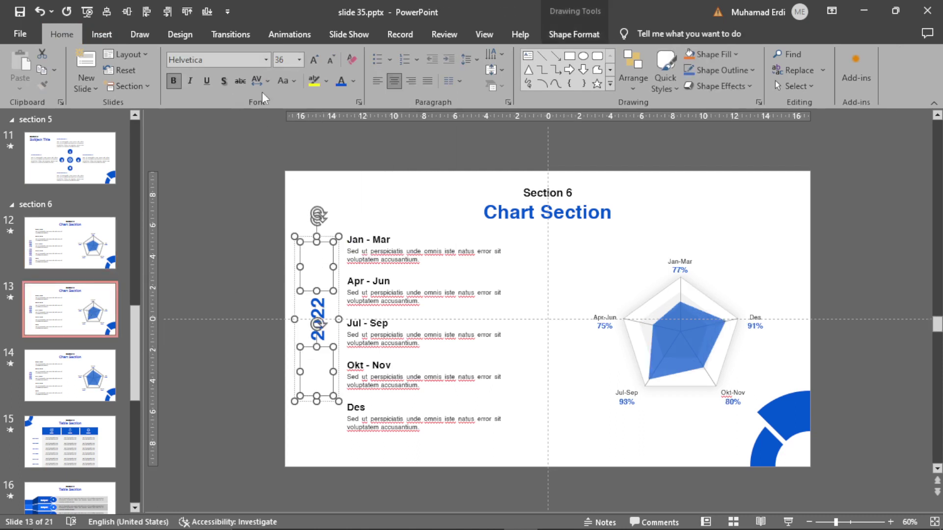
left_click(341, 80)
left_click(78, 388)
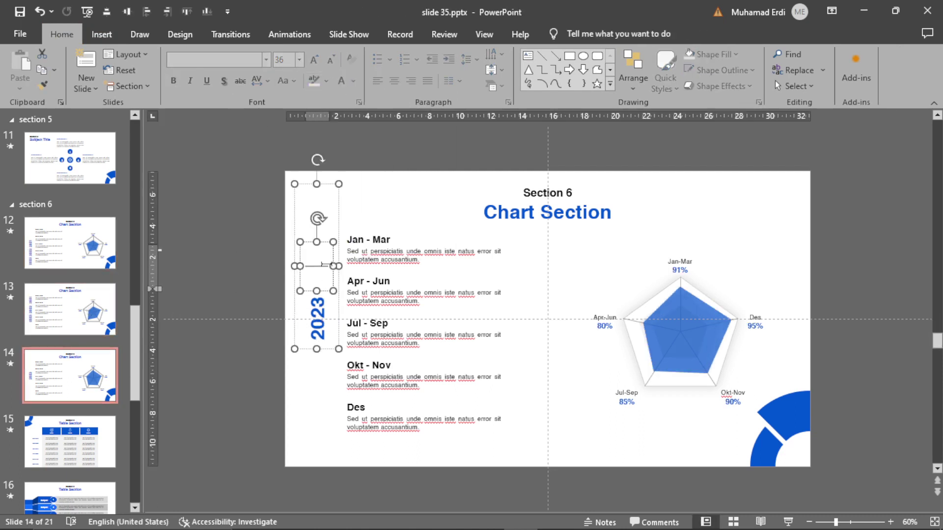
left_click(323, 208, "shift")
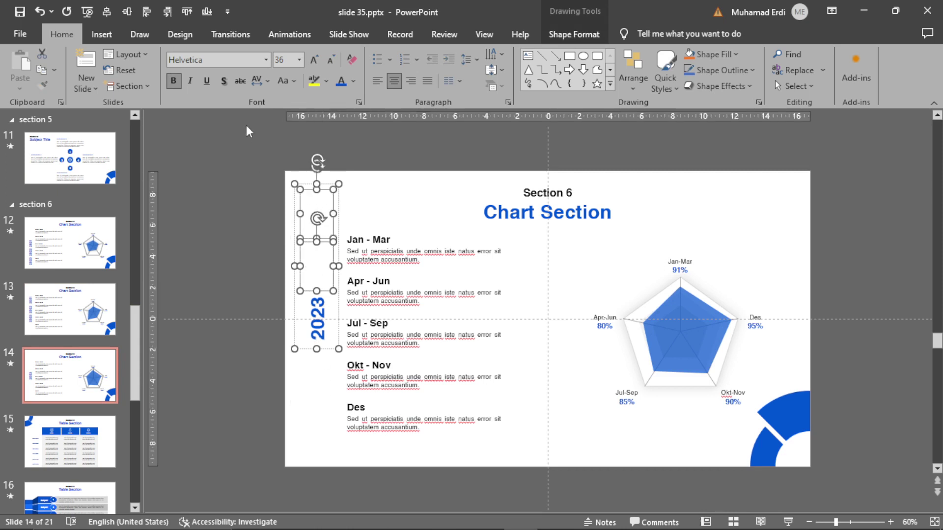
left_click(341, 80)
key("Page_Up")
key("Page_Up")
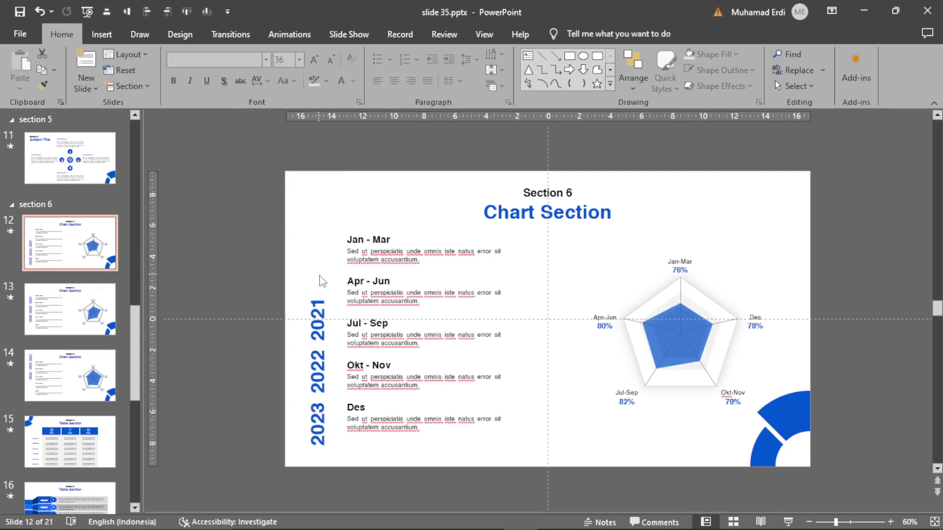
left_click(325, 293)
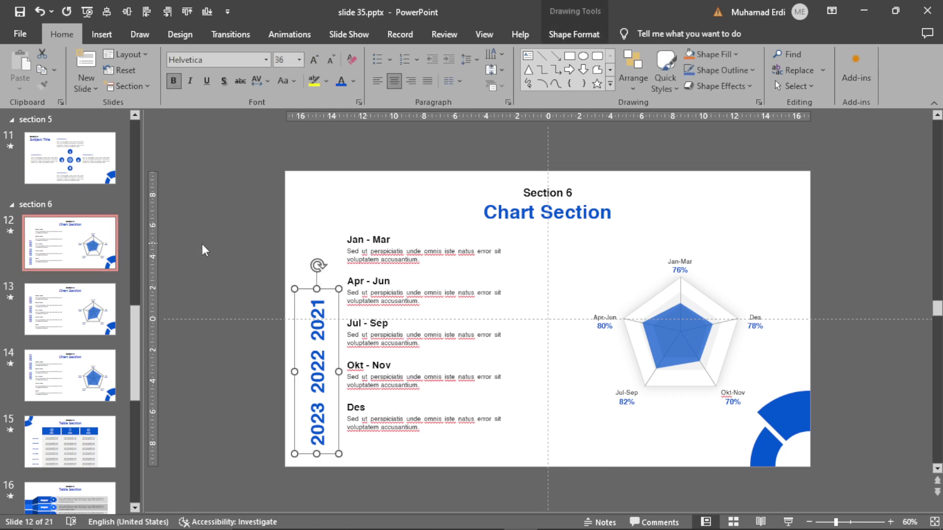
left_click(60, 311)
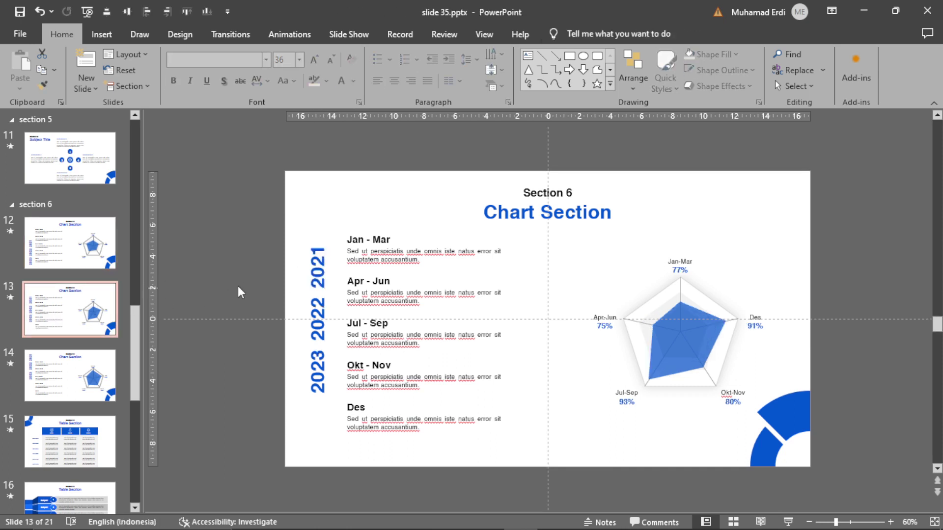
left_click(70, 382)
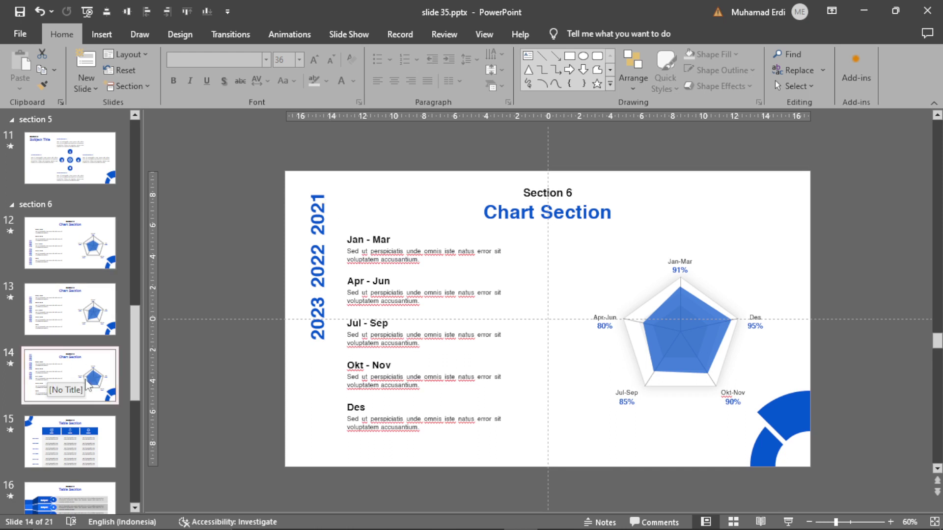
scroll(74, 343, "down", 3)
scroll(109, 349, "down", 2)
scroll(109, 349, "down", 1)
- Review the Table Section slide, the Section 7 Subject Title slide and the Subjects 2 to 6 slide
left_click(76, 307)
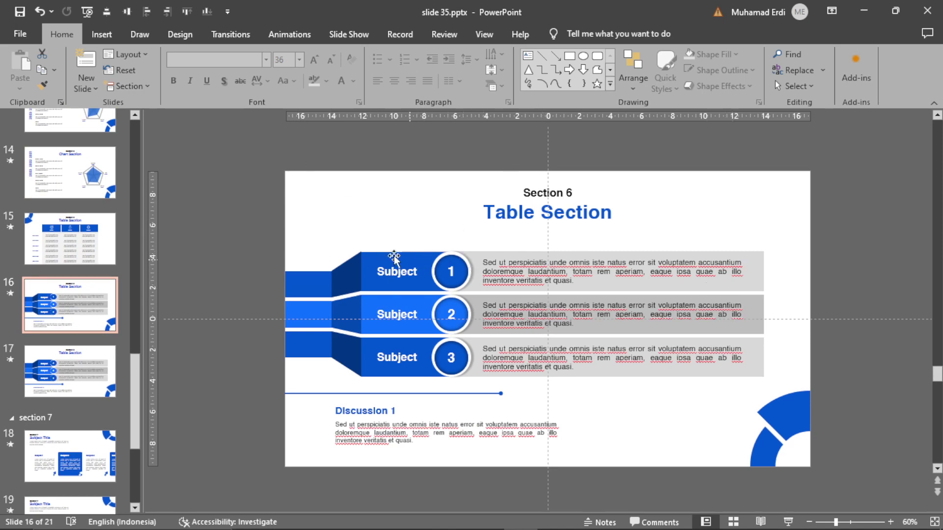
scroll(74, 354, "down", 3)
left_click(84, 371)
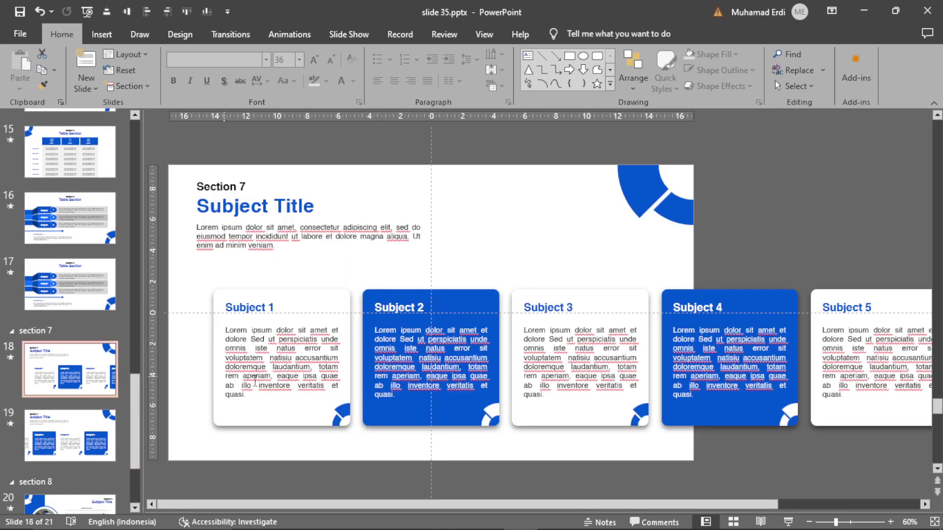
left_click(311, 338)
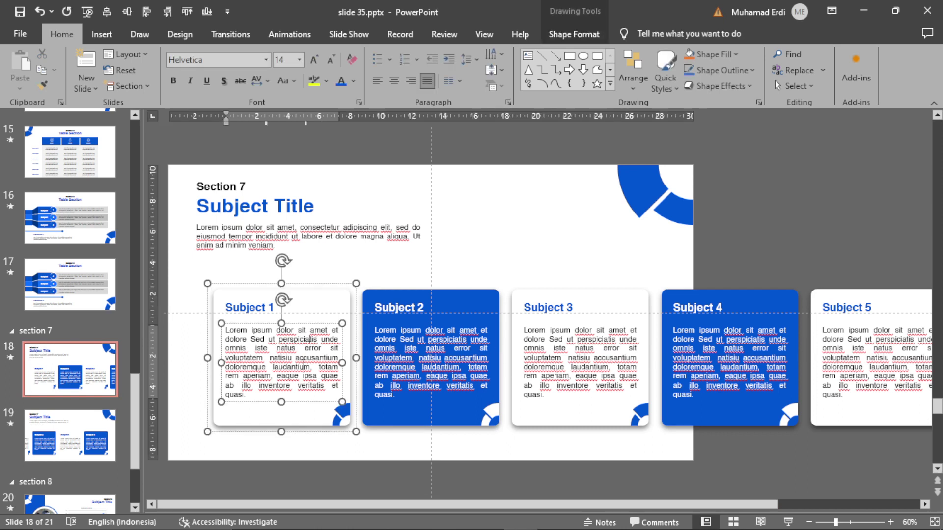
left_click(85, 426)
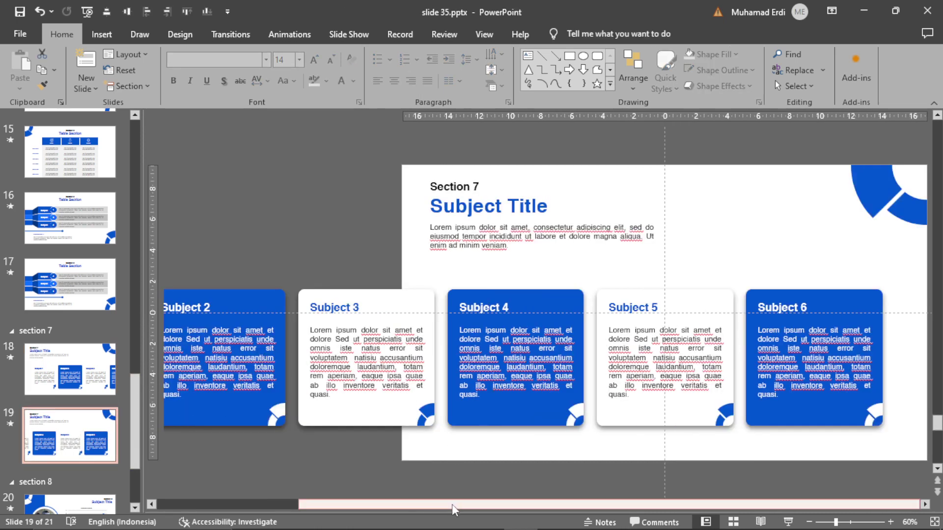
left_click_drag(452, 505, 263, 496)
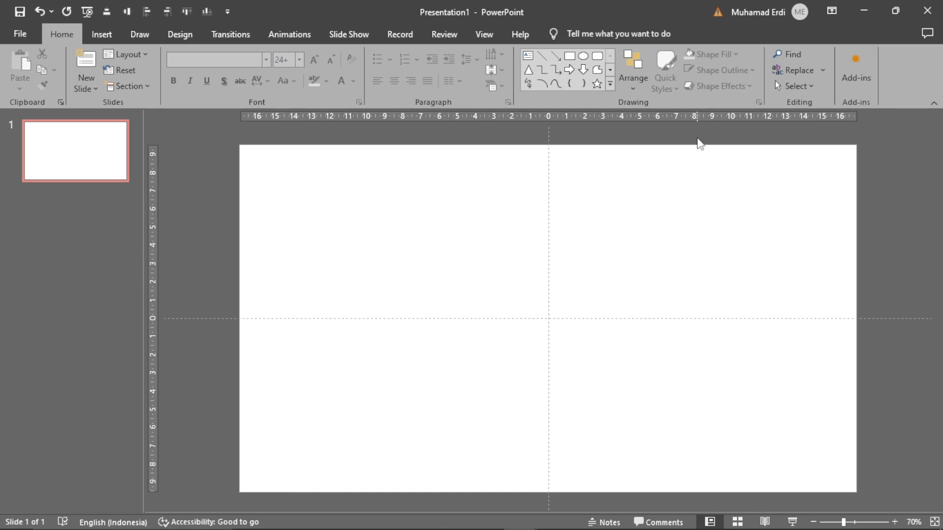
- Draw a large pentagon at the slide centre and remove its blue fill and outline
left_click(611, 85)
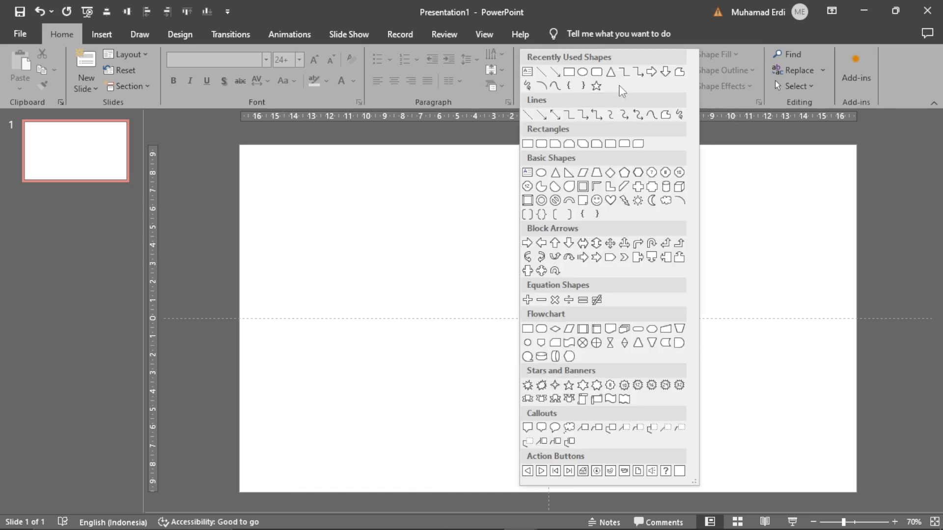
left_click(624, 172)
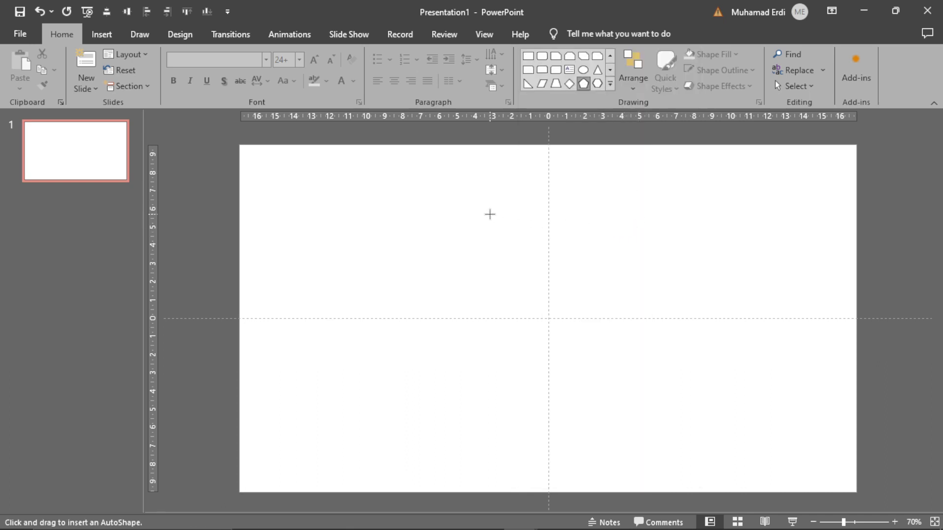
left_click_drag(489, 214, 630, 370)
left_click_drag(601, 299, 576, 309)
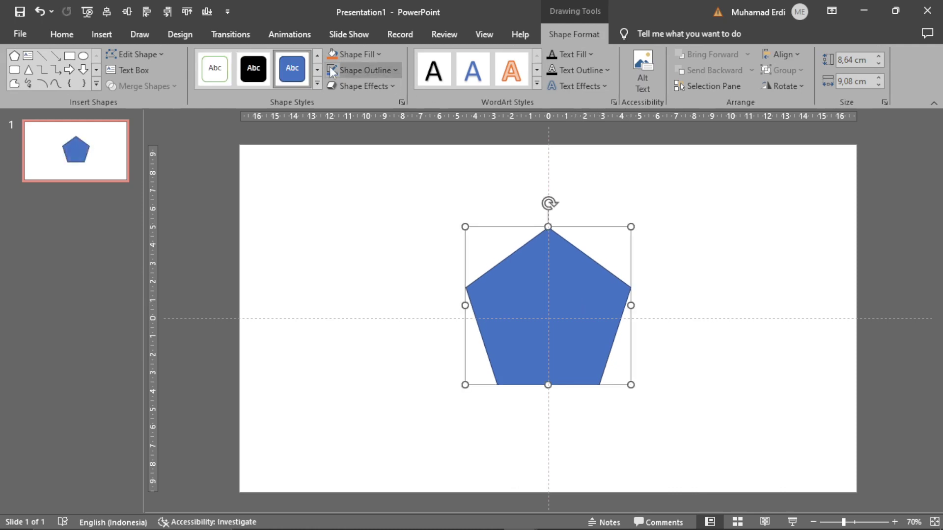
left_click(351, 54)
left_click(339, 170)
left_click(366, 70)
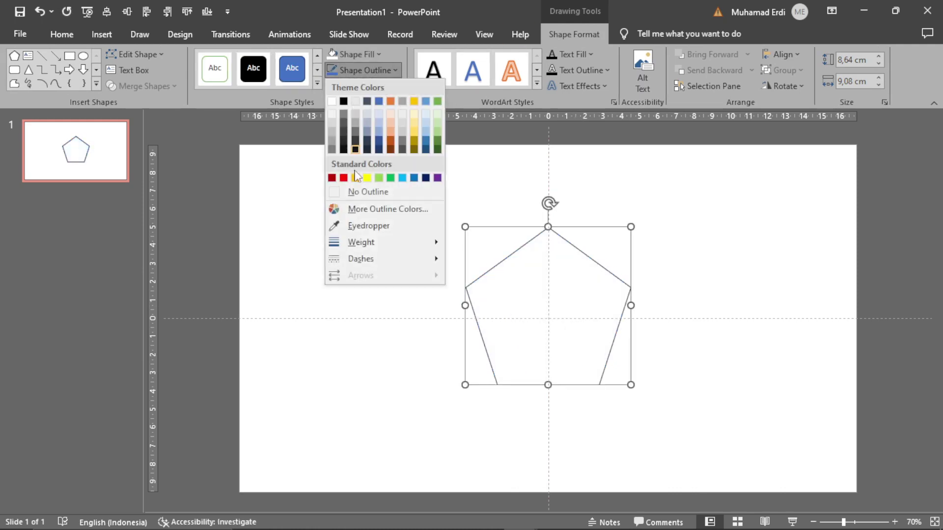
left_click(338, 187)
- Give the white pentagon an outer centred shadow with adjusted blur
right_click(550, 275)
left_click(579, 493)
left_click(798, 172)
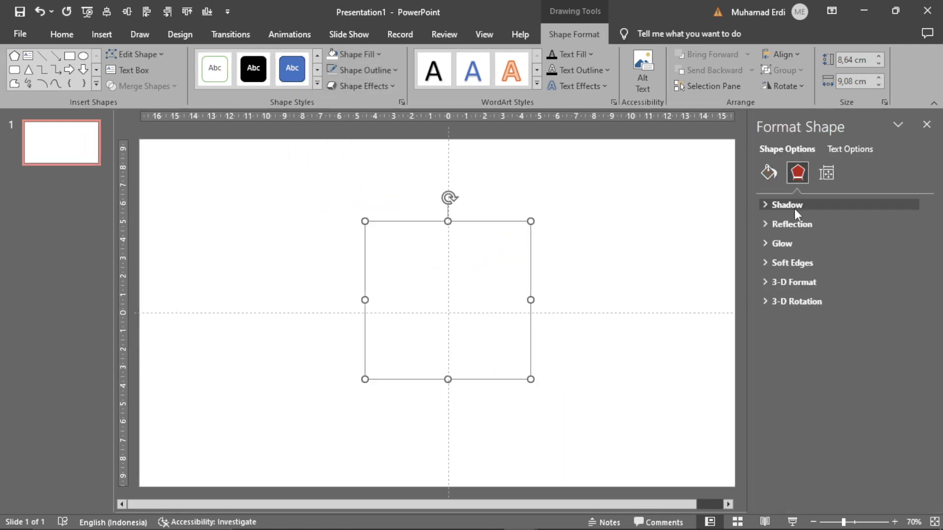
left_click(786, 205)
left_click(903, 225)
left_click(871, 362)
left_click(834, 308)
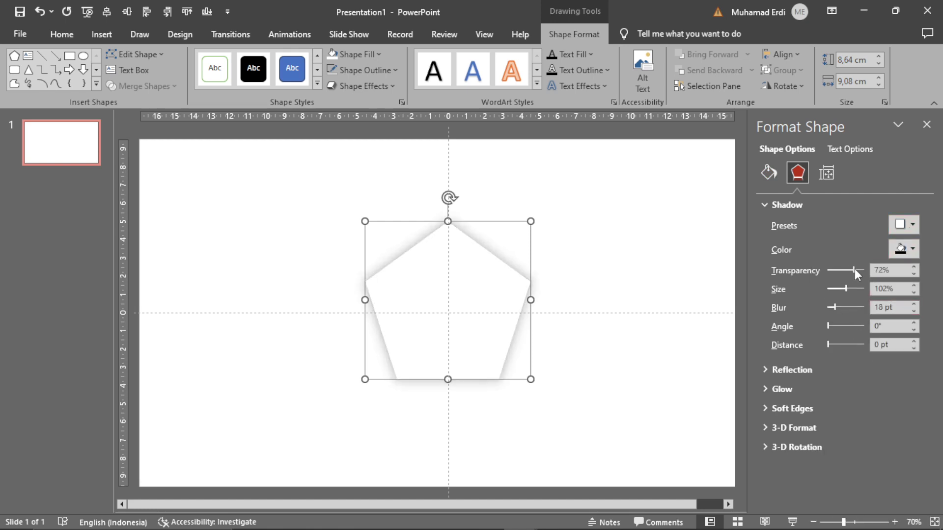
left_click(927, 124)
- Duplicate the pentagon, remove its shadow, fill it light grey, shrink it and centre it on the original
left_click_drag(566, 268, 657, 269)
right_click(674, 270)
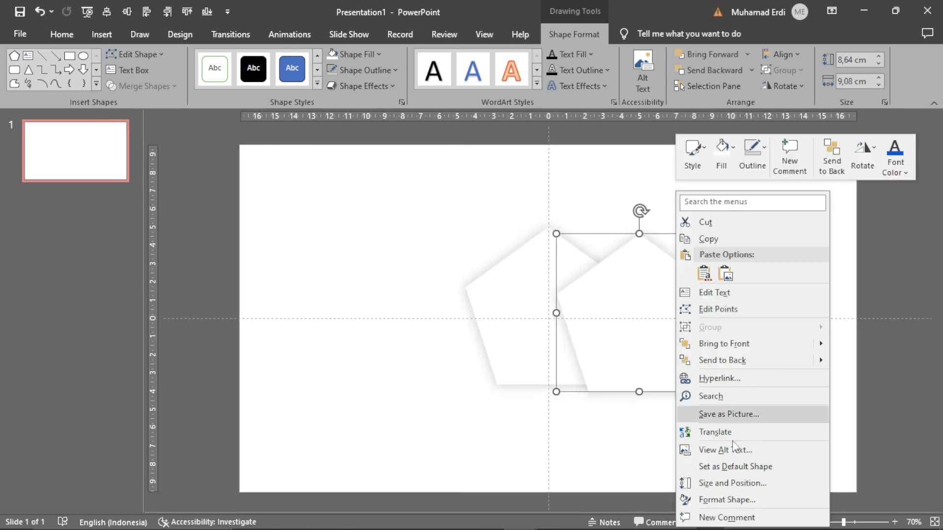
left_click(697, 505)
left_click(798, 173)
left_click(903, 225)
left_click(835, 253)
left_click(379, 54)
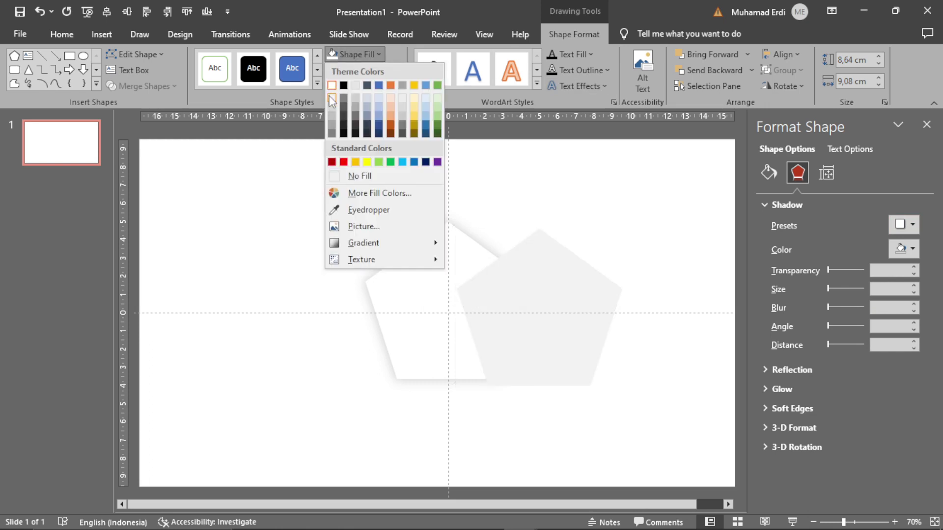
left_click(339, 95)
left_click_drag(622, 228, 564, 284)
left_click_drag(510, 331, 448, 297)
- Shrink a grey pentagon into a smaller inner ring centred inside the large pentagon
left_click_drag(503, 249, 489, 262)
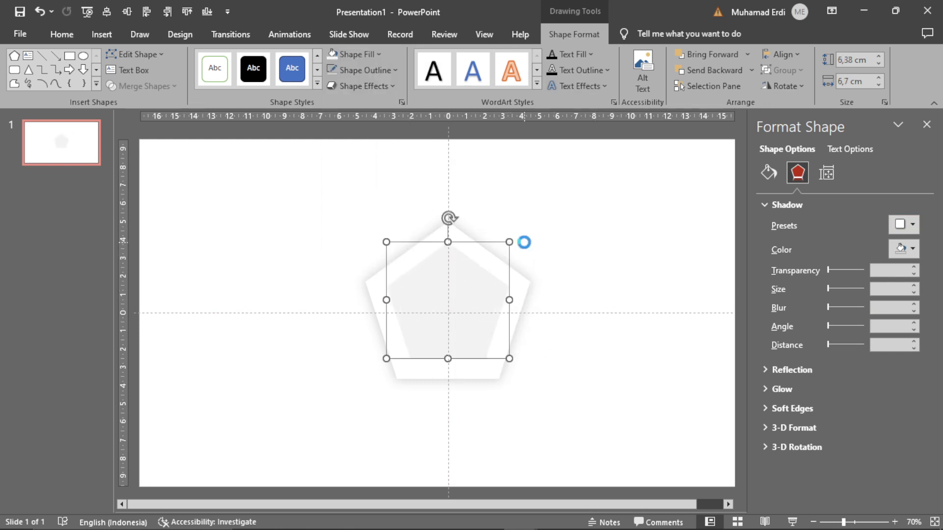
mouse_move(453, 304)
left_mouse_down()
mouse_move(481, 318)
mouse_move(460, 296)
left_mouse_up()
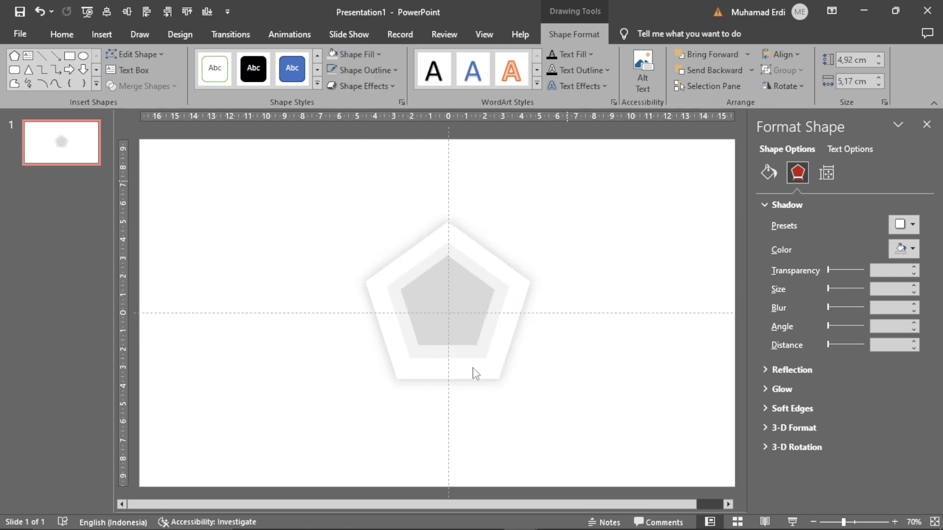
left_click_drag(324, 195, 532, 407)
left_click(602, 212)
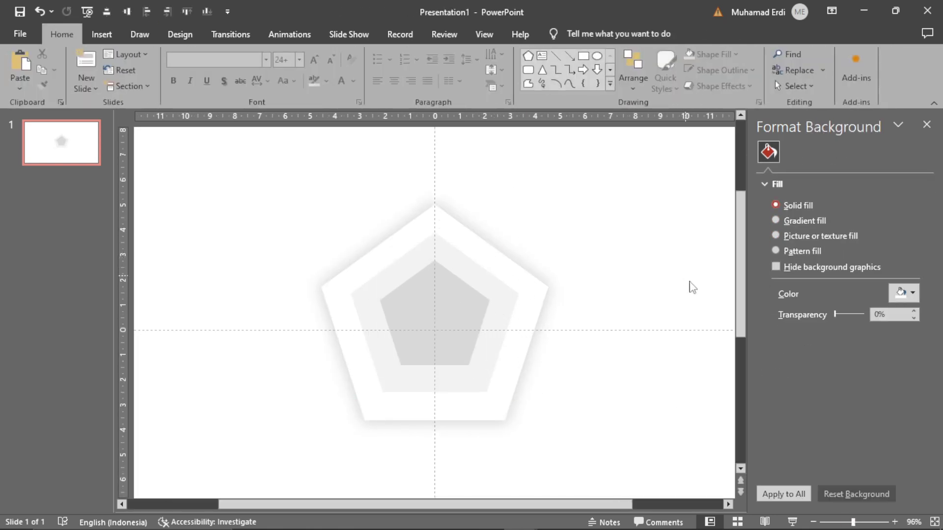
scroll(693, 287, "down", 2)
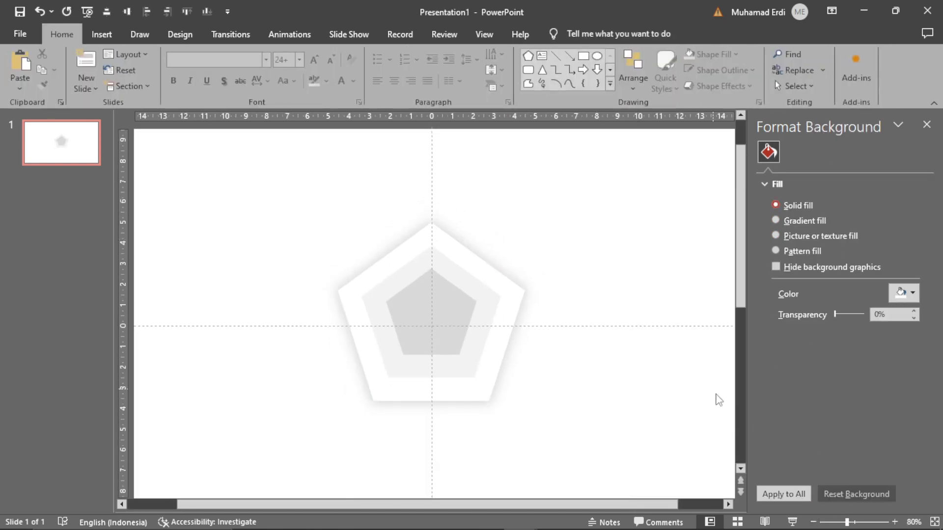
left_click(813, 522)
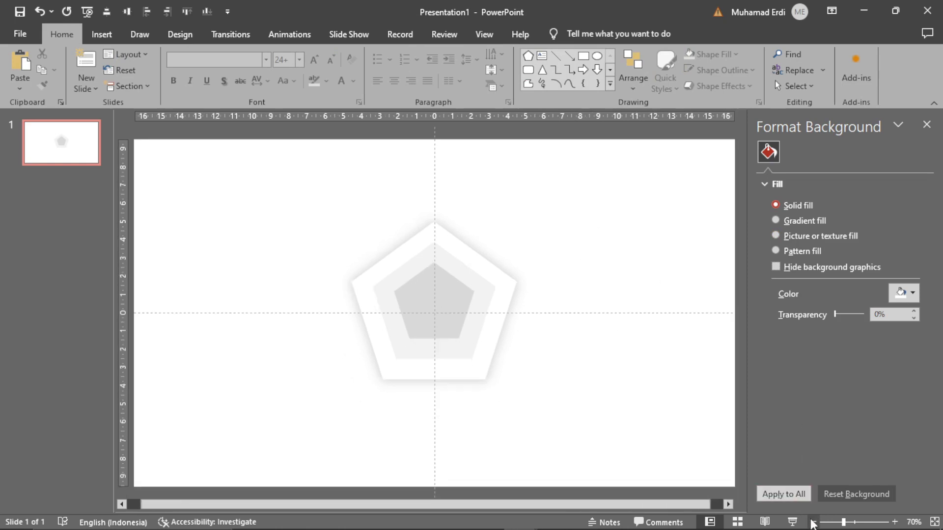
left_click(813, 522)
- Draw a darker blue pentagon, shrink it slightly and centre it over the grey rings
left_click(530, 57)
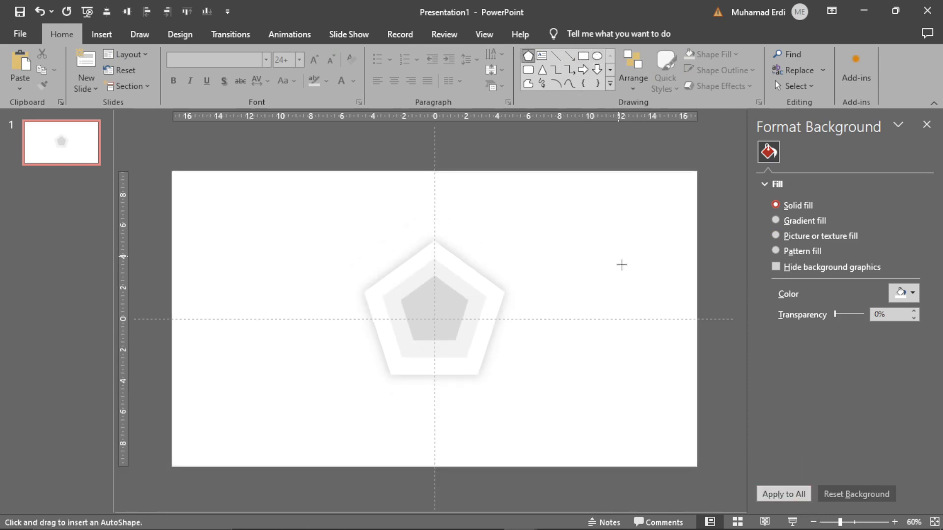
left_click_drag(616, 269, 584, 342)
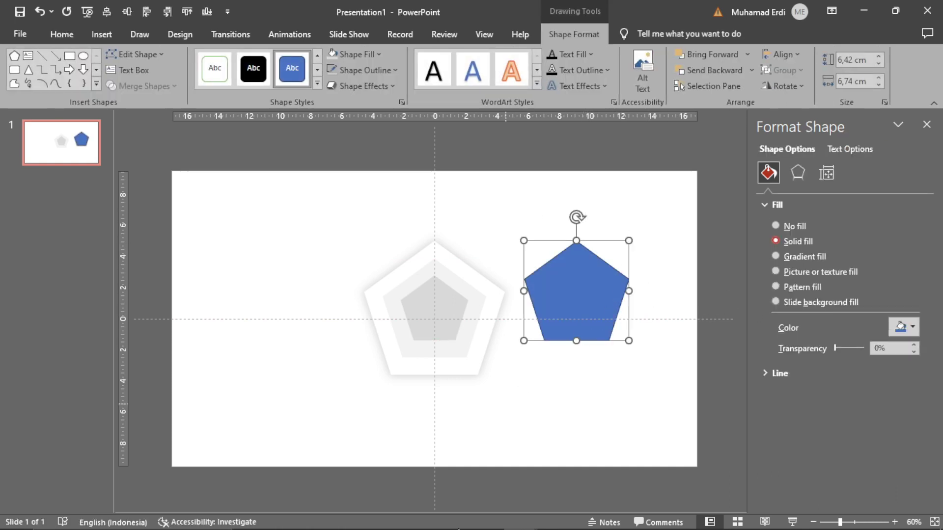
left_click(547, 227)
left_click(577, 290)
left_click(555, 39)
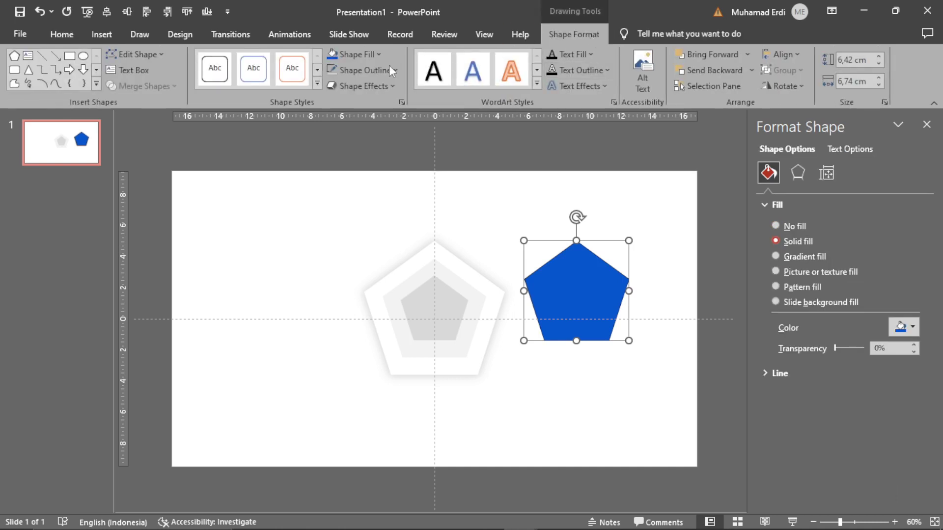
left_click_drag(628, 241, 621, 247)
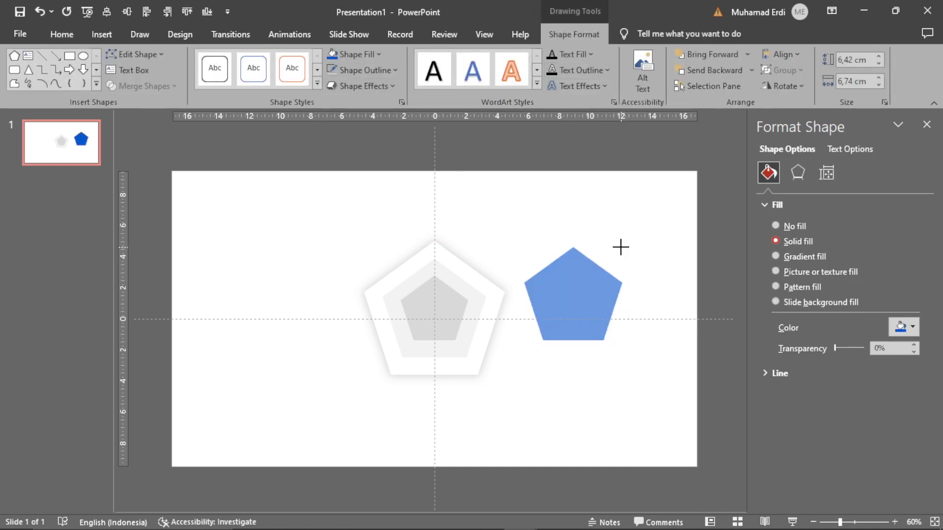
left_click_drag(593, 290, 455, 300)
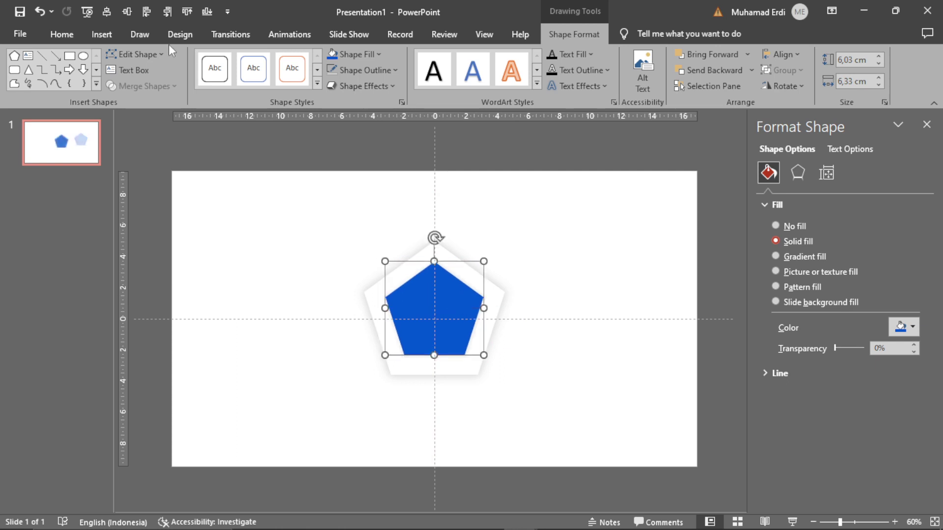
left_click(127, 11)
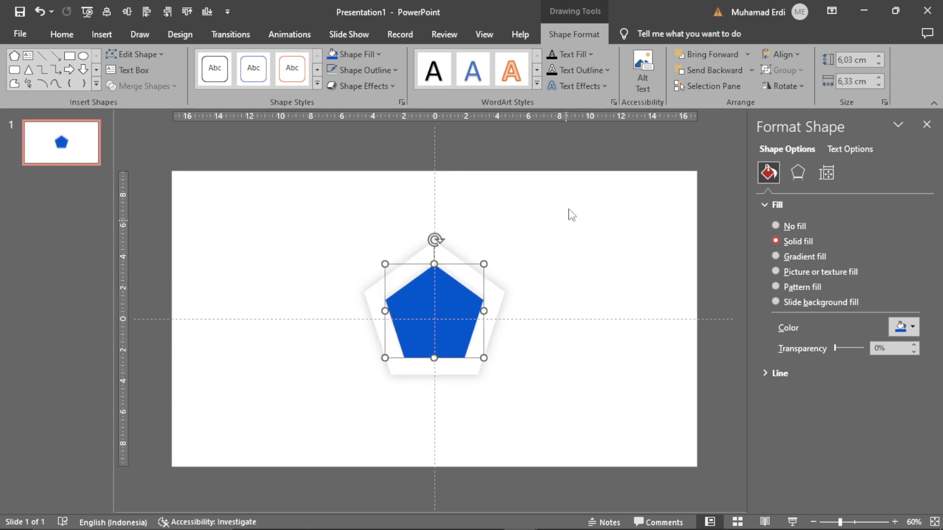
- Set the blue pentagon's fill transparency to 50%
left_click(358, 296)
key("ctrl+a")
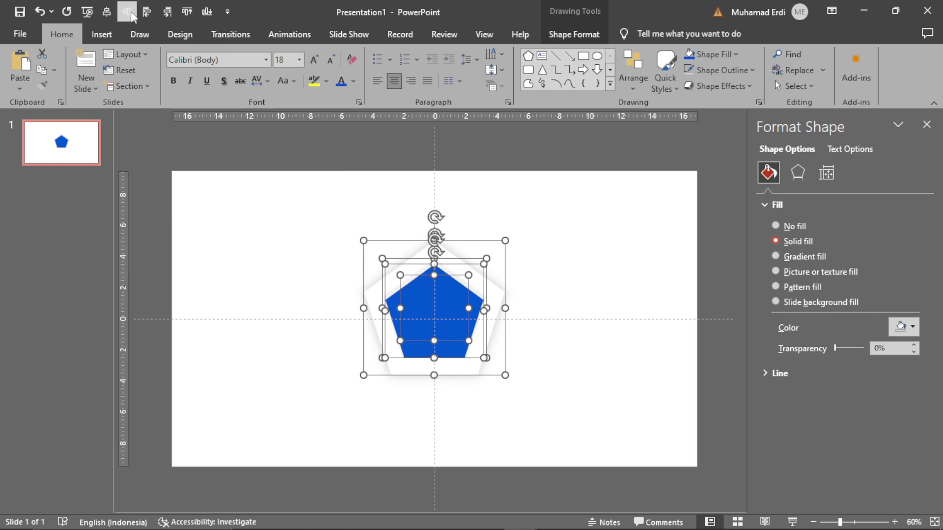
scroll(669, 255, "up", 5, "ctrl")
left_click(670, 255)
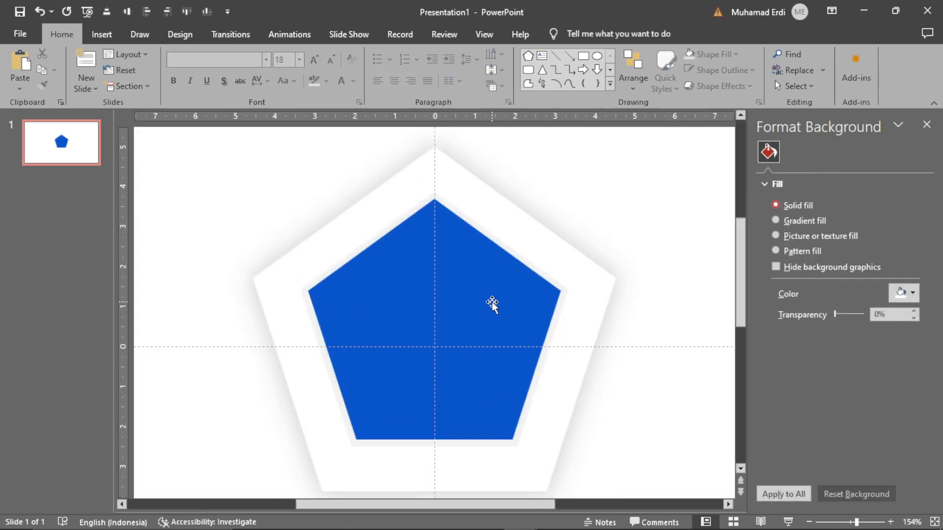
left_click(471, 297)
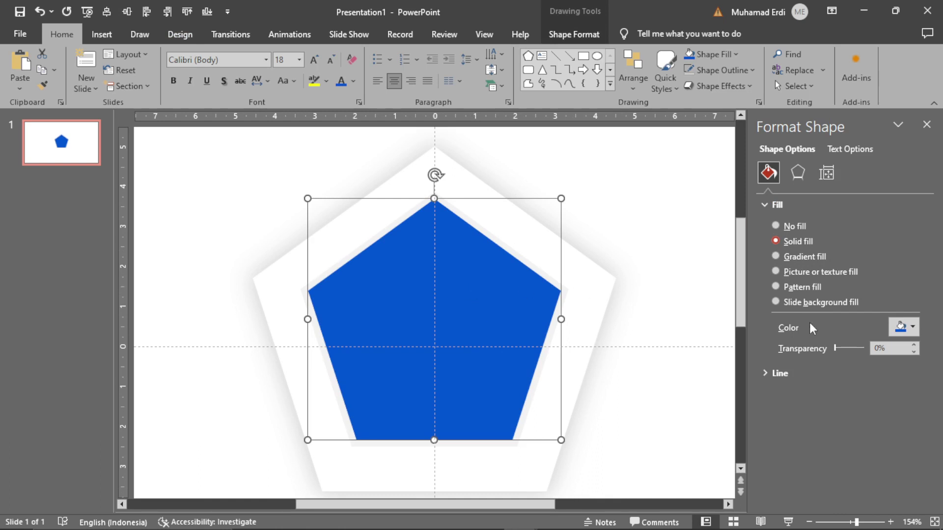
left_click_drag(834, 347, 848, 352)
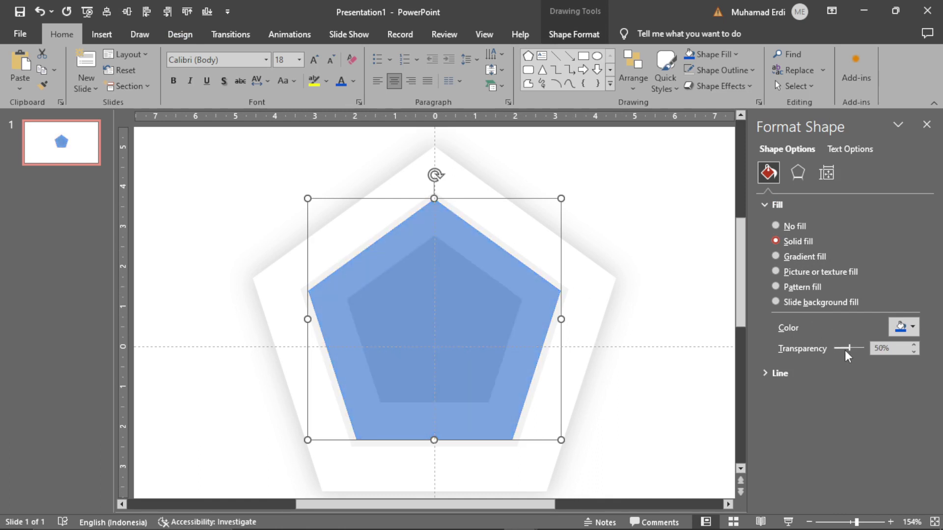
left_click(927, 124)
- Add a text box reading '1' above the top corner of the pentagon
left_click(809, 523)
left_click(809, 522)
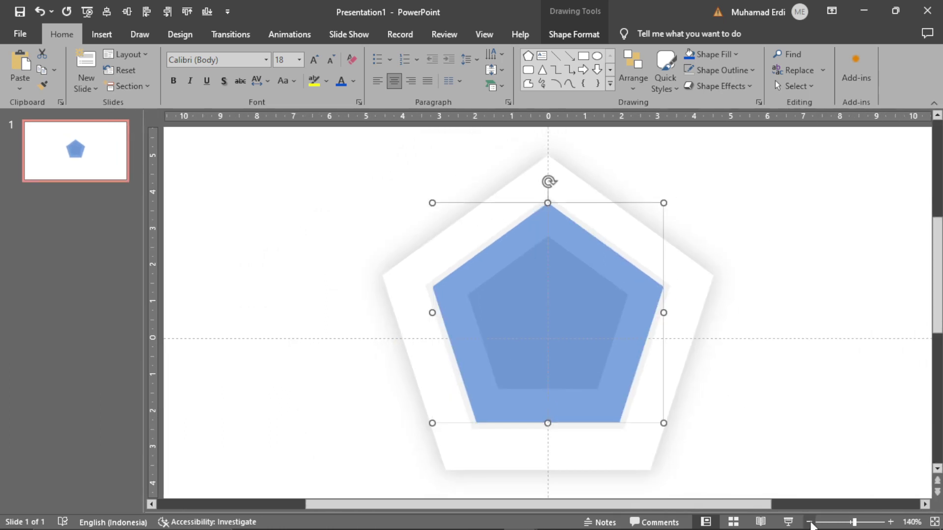
left_click(809, 522)
left_click(809, 522)
left_click(809, 523)
left_click(809, 522)
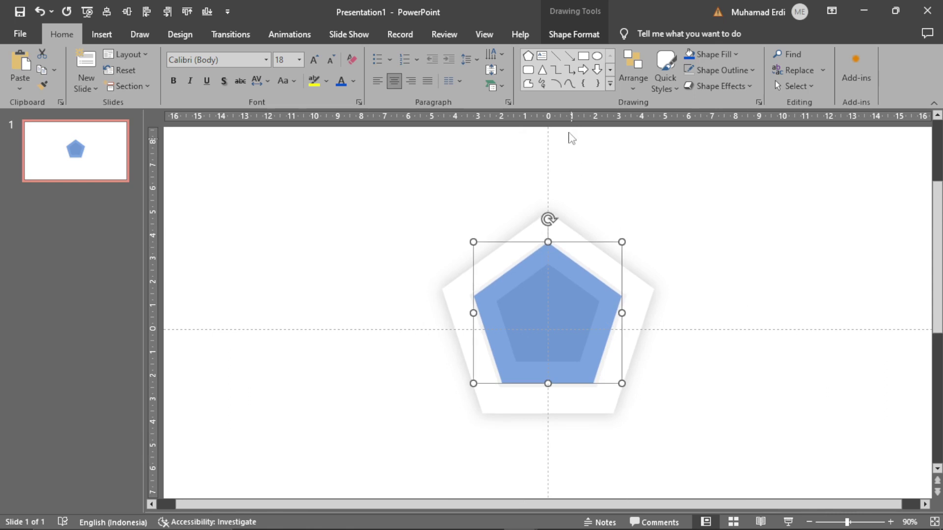
left_click(542, 58)
left_click(592, 181)
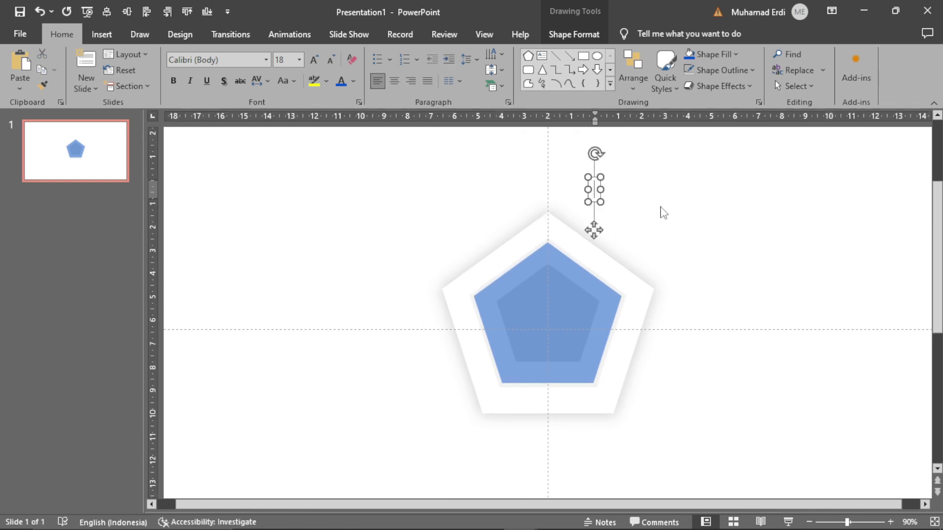
type("1")
- Copy the '1' label to the other pentagon corners and edit the copies, one to 5
mouse_move(560, 174)
left_mouse_down()
mouse_move(413, 287)
mouse_move(460, 434)
mouse_move(621, 435)
left_mouse_up()
left_click_drag(621, 434, 677, 285)
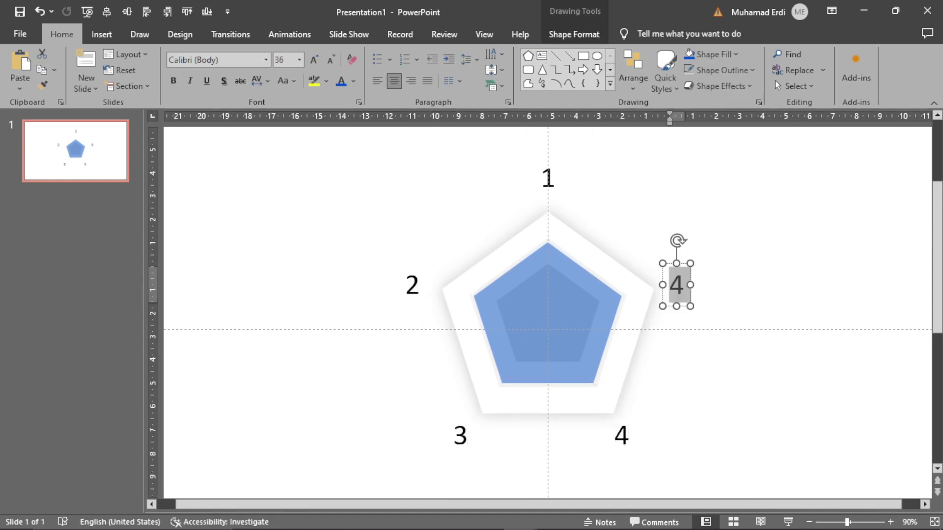
type("5")
scroll(563, 244, "up", 5)
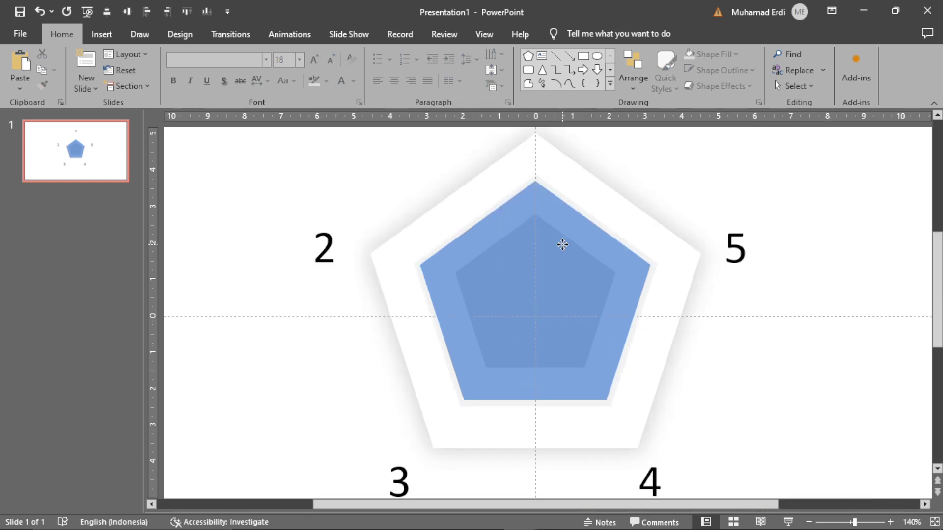
left_click(552, 187)
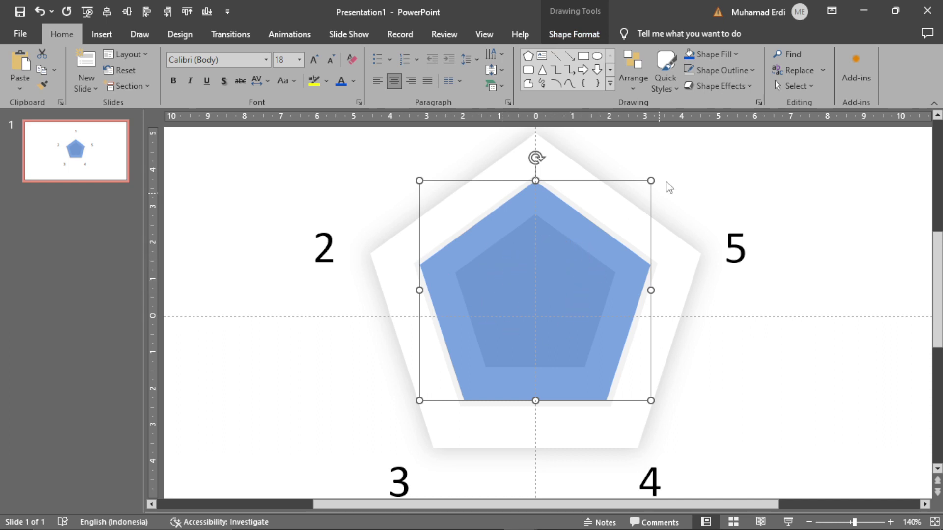
- Put the blue pentagon into Edit Points mode and zoom in on it
left_click(564, 33)
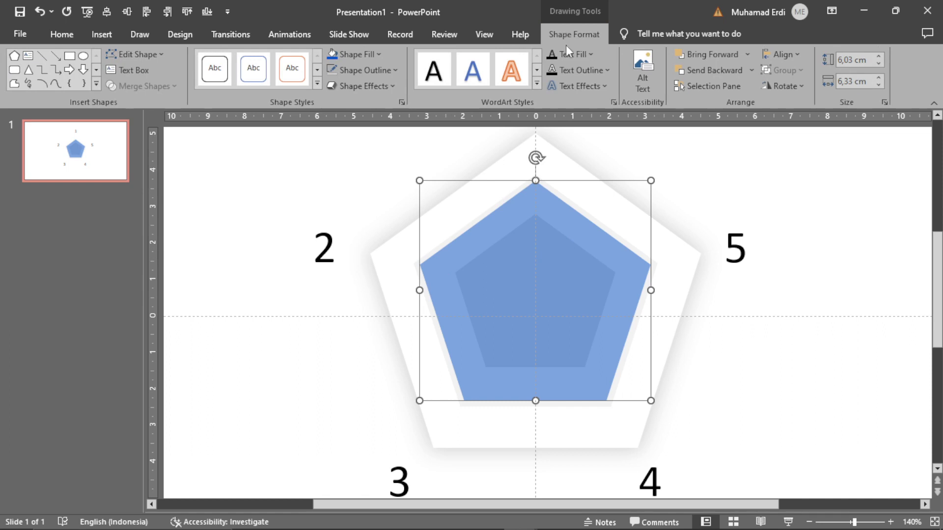
left_click(138, 56)
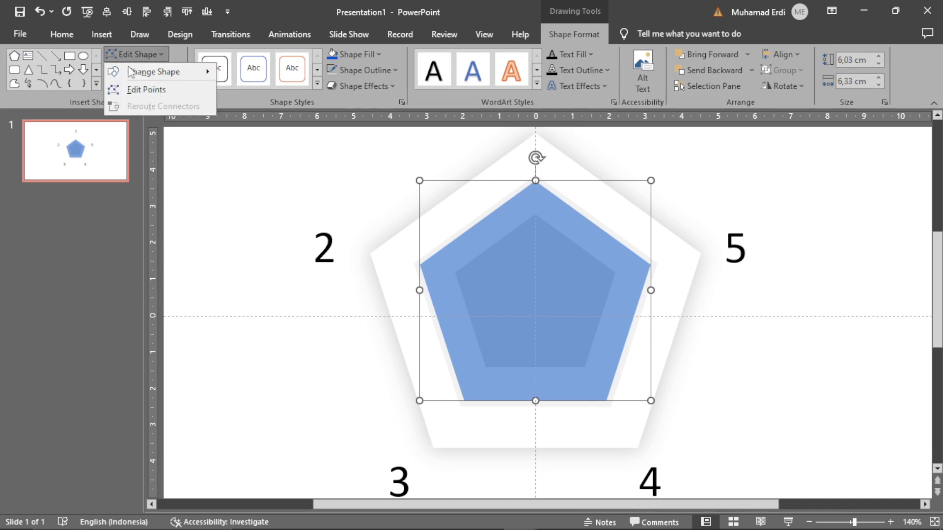
left_click(116, 90)
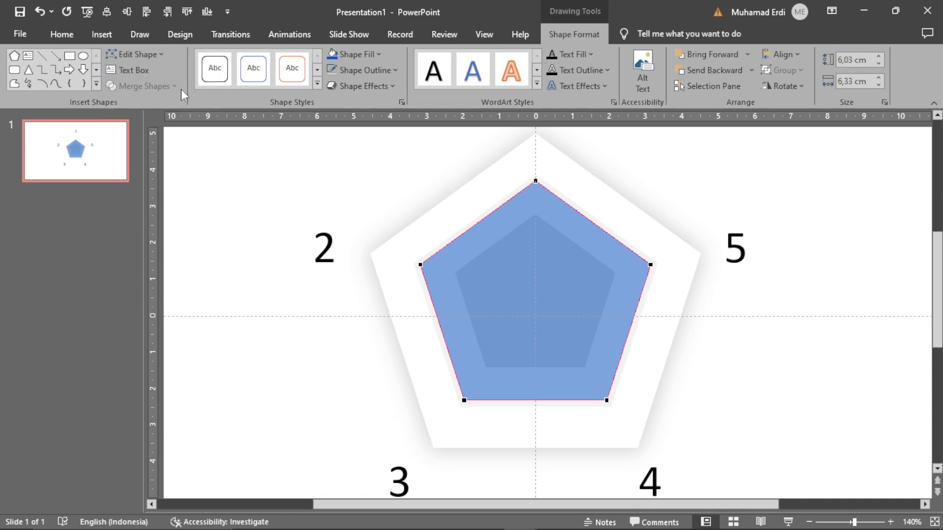
left_click_drag(854, 521, 869, 522)
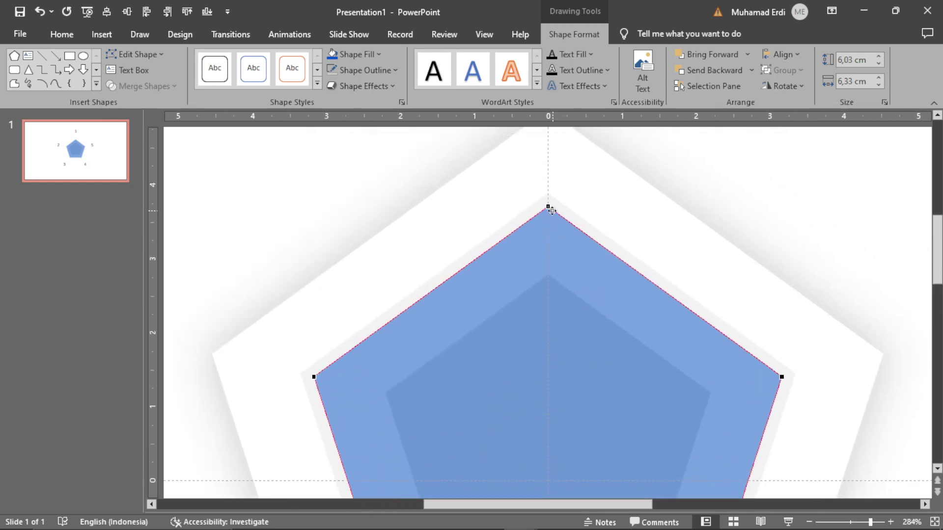
scroll(550, 215, "up", 1)
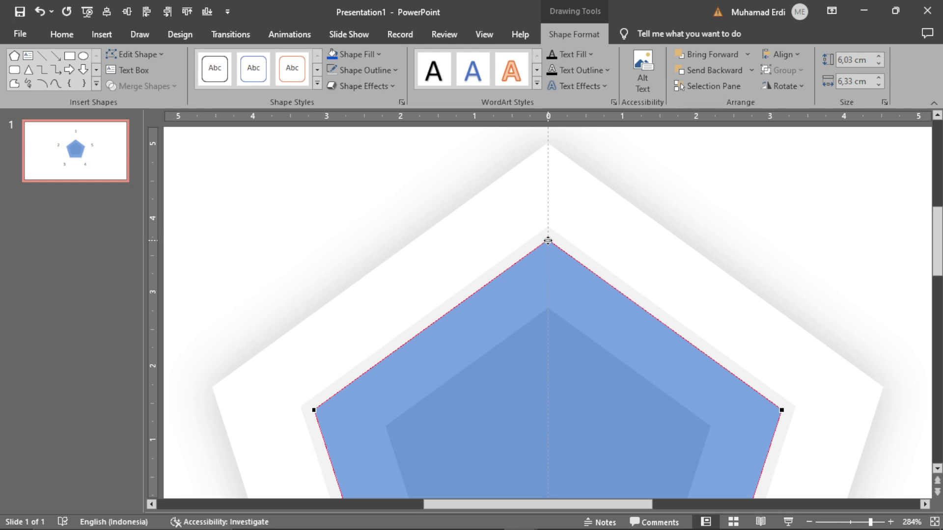
- Drag the top corner up toward corner 1 and move the other vertices inward or outward
left_click_drag(548, 240, 548, 173)
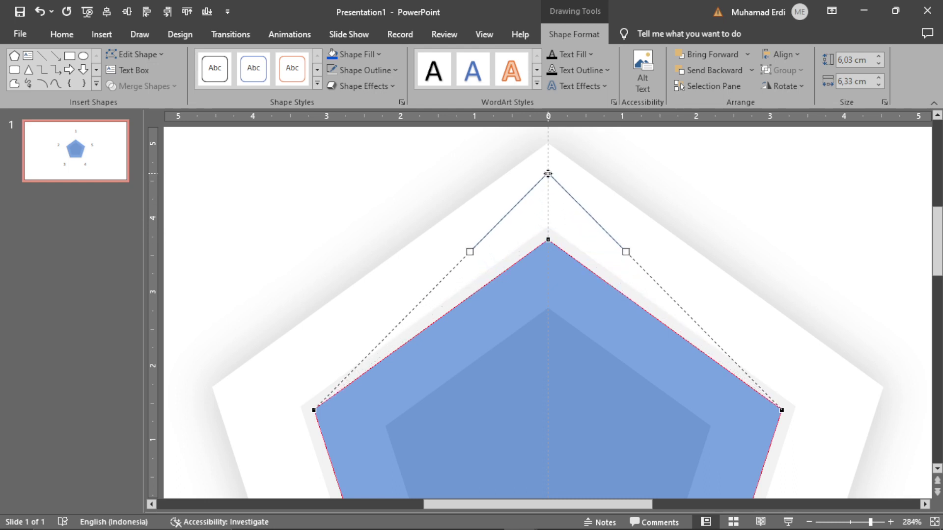
scroll(452, 294, "down", 1)
scroll(452, 294, "down", 2)
left_click(368, 336)
scroll(402, 404, "down", 6)
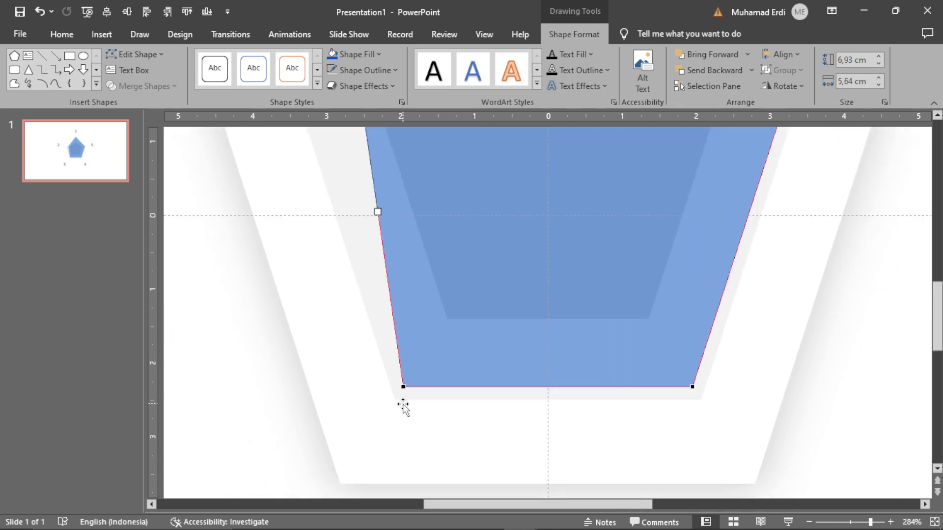
left_click_drag(404, 387, 387, 418)
left_click_drag(693, 386, 652, 332)
scroll(690, 324, "up", 3)
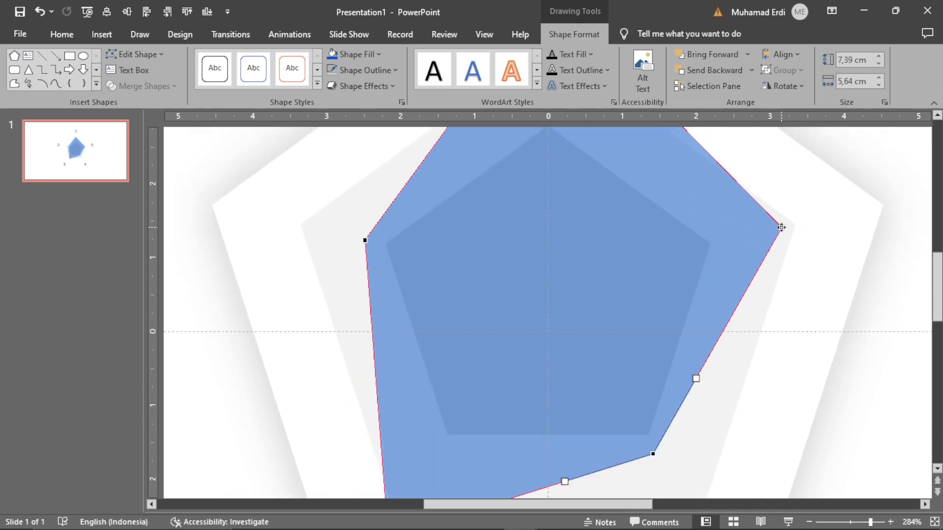
left_click_drag(781, 227, 751, 227)
scroll(389, 195, "down", 10)
left_click(389, 196)
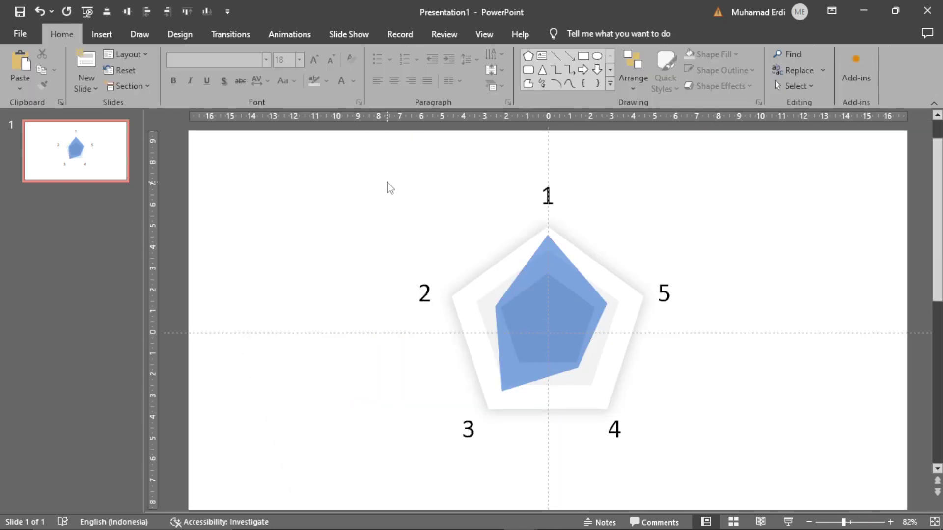
- Duplicate the first slide and start Edit Points on the blue radar shape
right_click(106, 145)
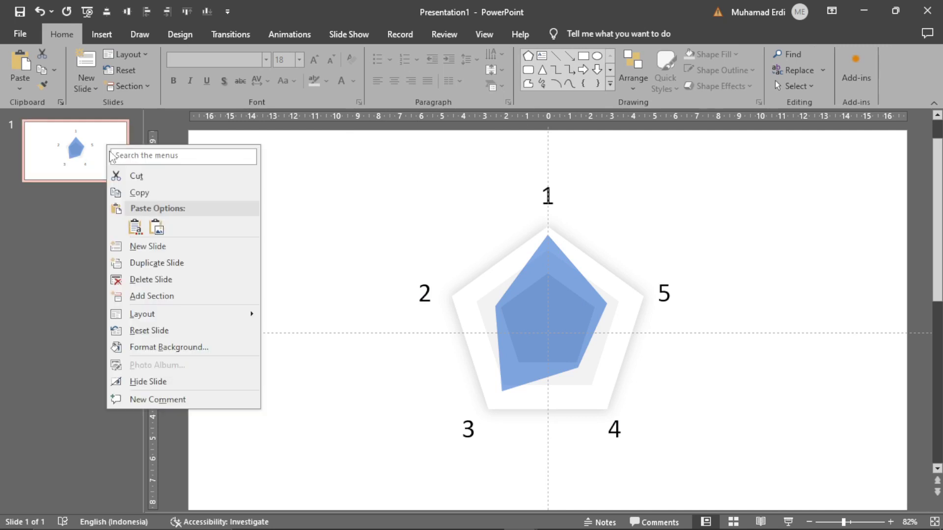
left_click(162, 263)
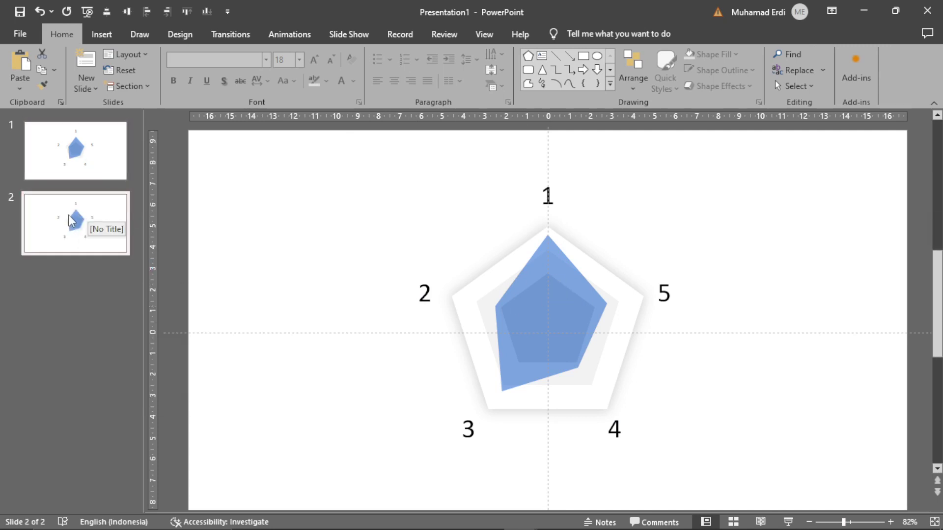
left_click(567, 293)
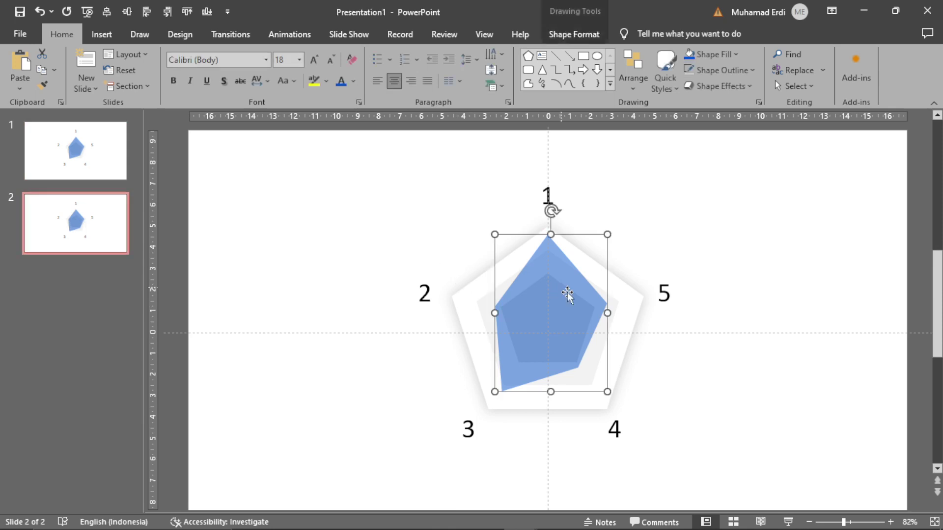
left_click(867, 524)
scroll(556, 270, "up", 3)
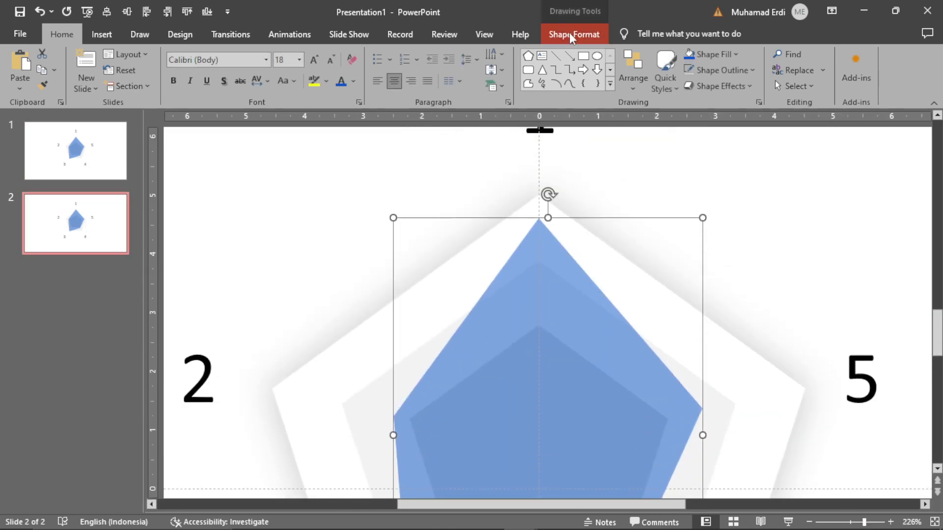
left_click(571, 37)
left_click(135, 54)
left_click(143, 84)
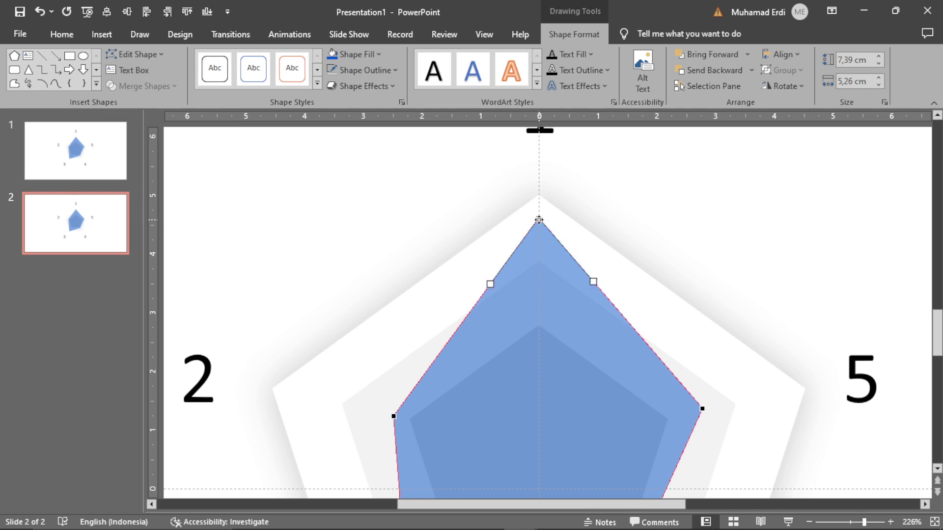
- Drag the radar shape's vertices outward and inward to reshape slide 2's data shape
left_click_drag(538, 219, 539, 279)
scroll(501, 316, "down", 3)
left_click_drag(395, 349, 336, 334)
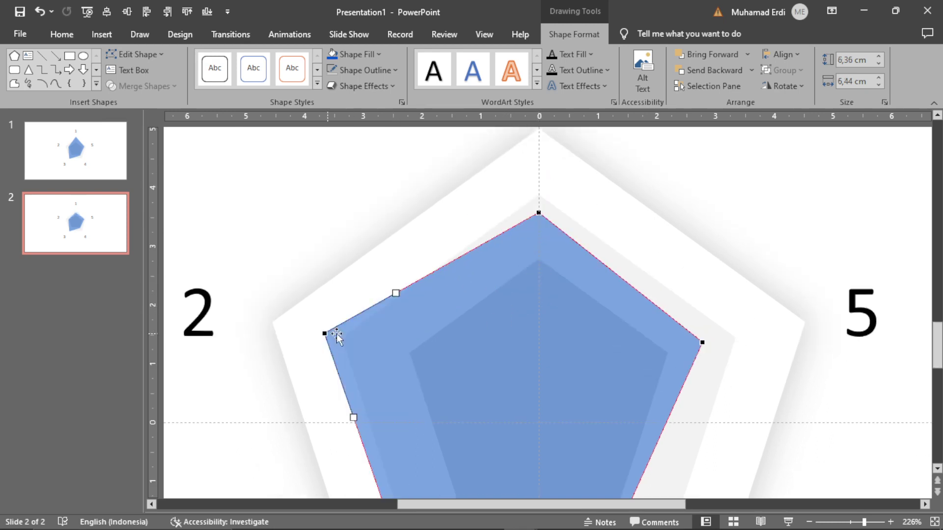
scroll(336, 336, "down", 3)
left_click_drag(705, 276, 764, 261)
scroll(764, 261, "down", 3)
left_click_drag(622, 371, 671, 450)
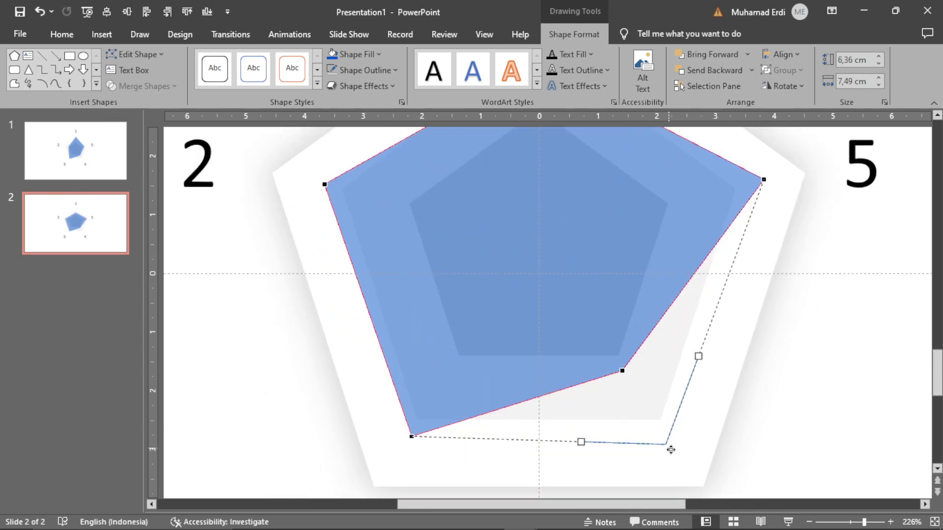
left_click_drag(411, 437, 465, 350)
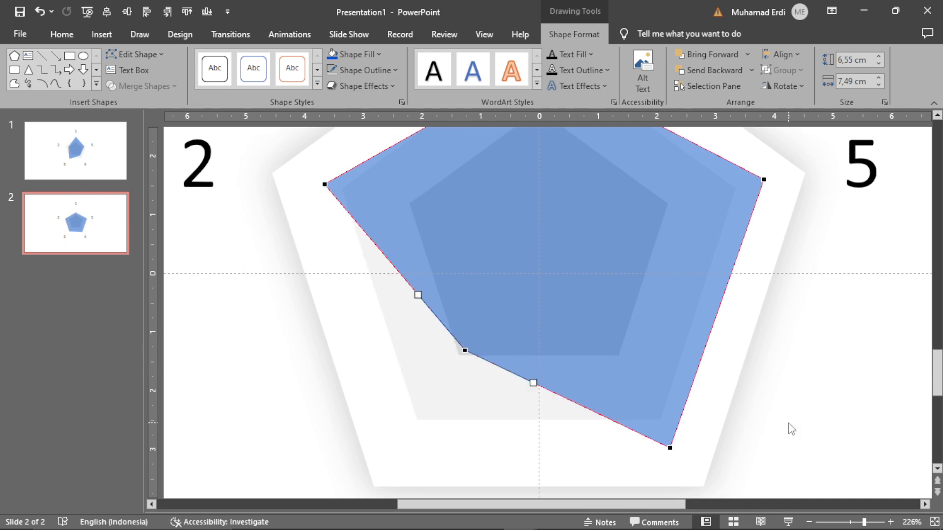
scroll(791, 428, "down", 5, "ctrl")
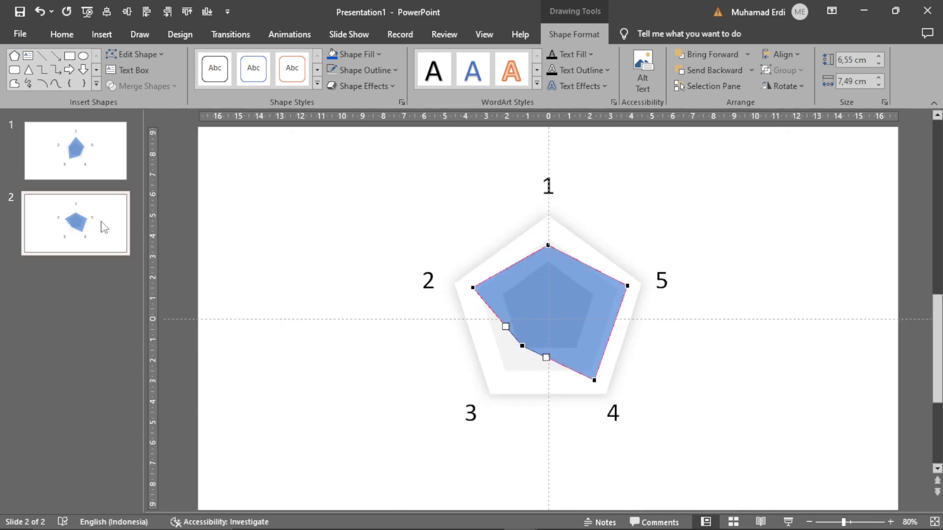
left_click(102, 221)
- Duplicate slide 2 as slide 3 and start Edit Points on its blue shape
right_click(102, 221)
left_click(151, 340)
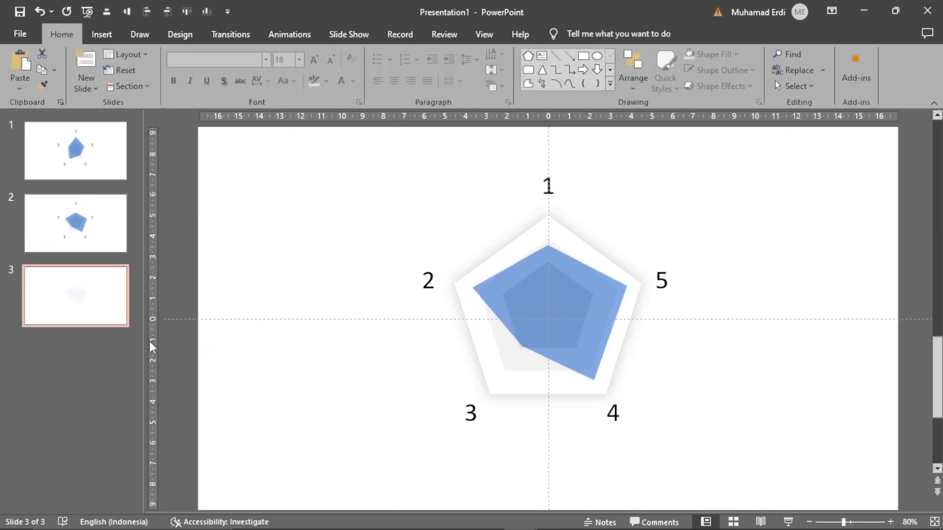
left_click(551, 293)
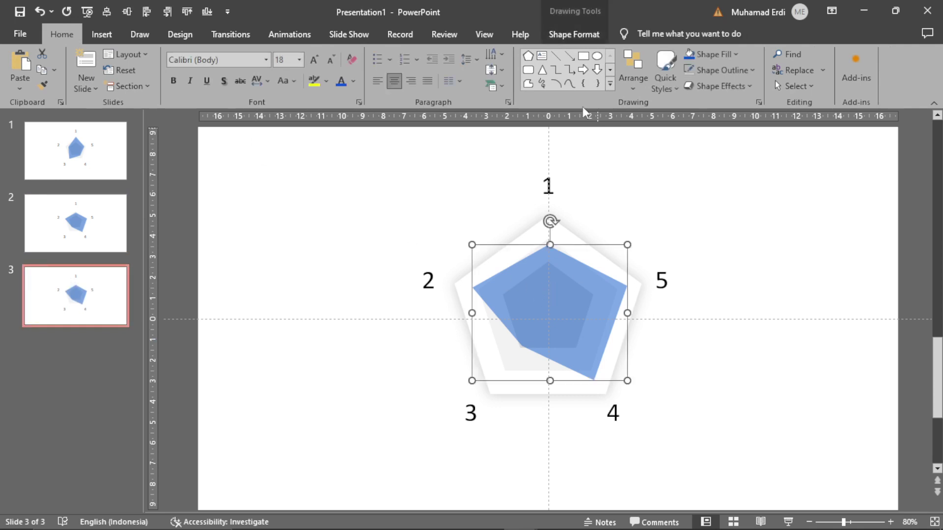
left_click(560, 33)
left_click(126, 55)
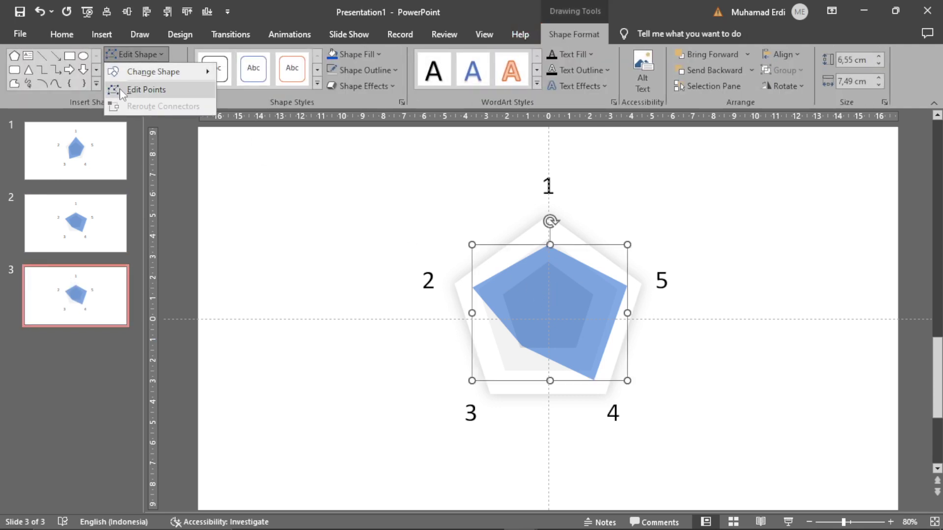
left_click(140, 86)
left_click(864, 522)
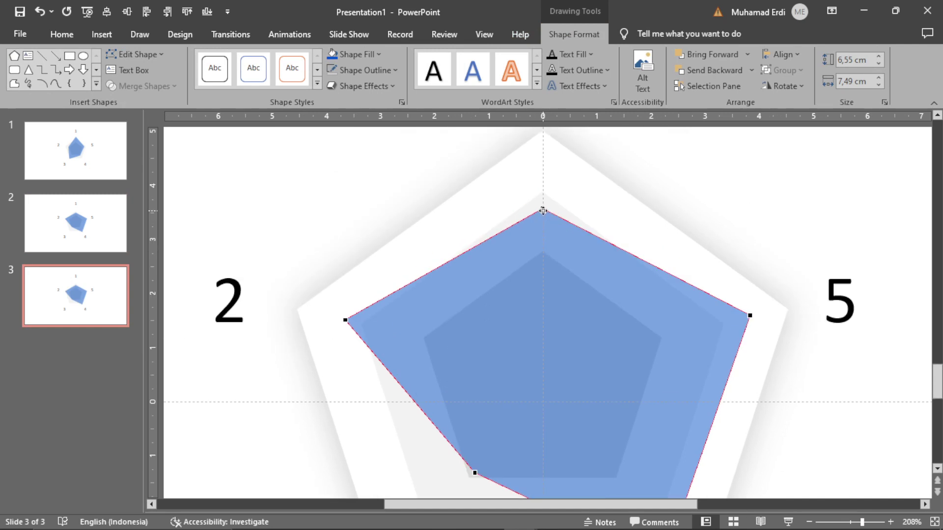
- Drag slide 3's vertices into a fuller, nearly regular pentagon
left_click_drag(750, 315, 691, 333)
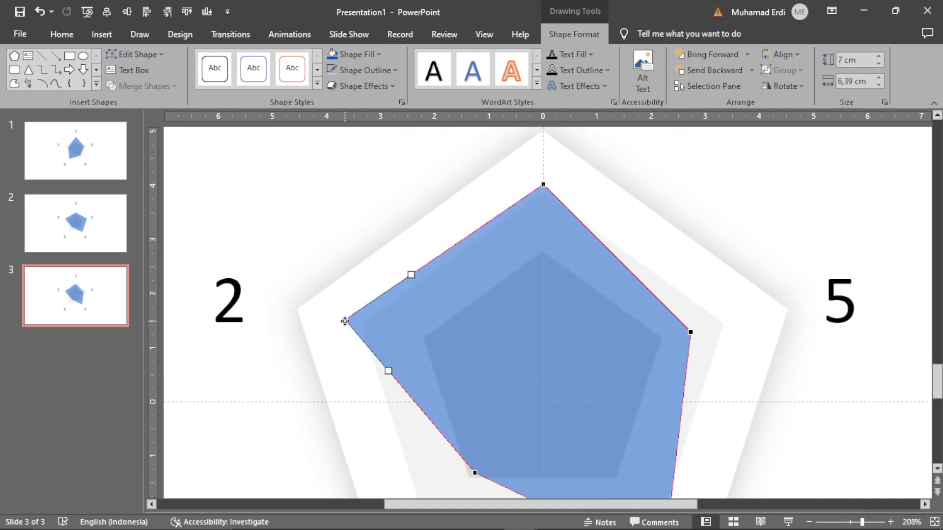
left_click_drag(346, 320, 381, 326)
scroll(447, 363, "down", 3)
left_click_drag(474, 407, 447, 447)
scroll(632, 473, "down", 2)
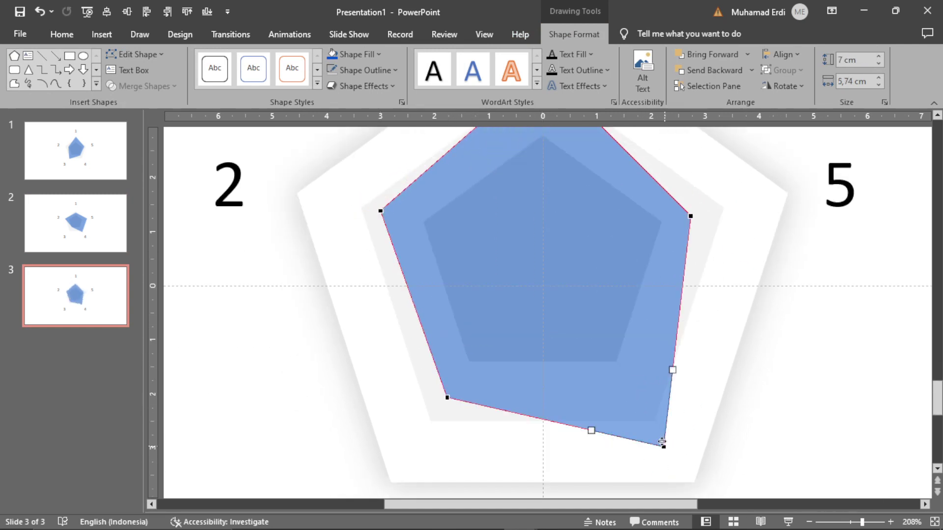
left_click_drag(663, 446, 645, 415)
scroll(693, 436, "down", 5)
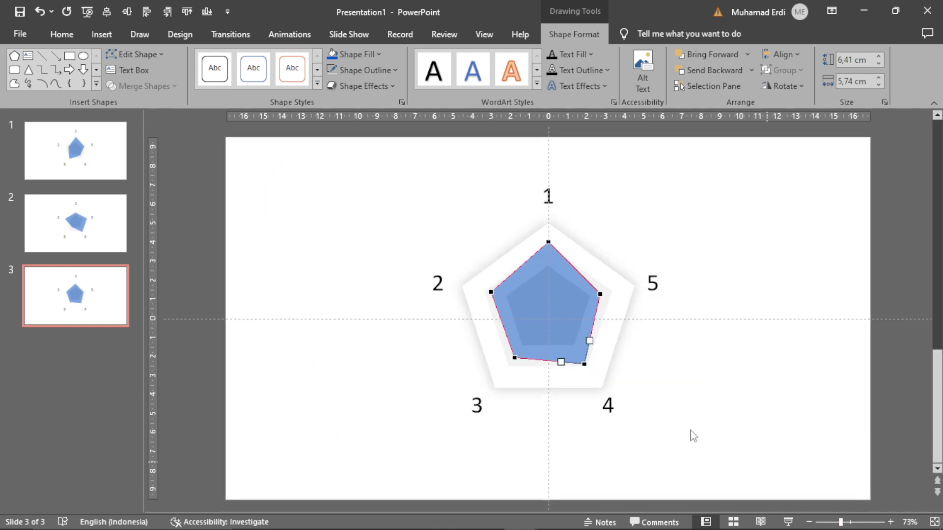
left_click(244, 243)
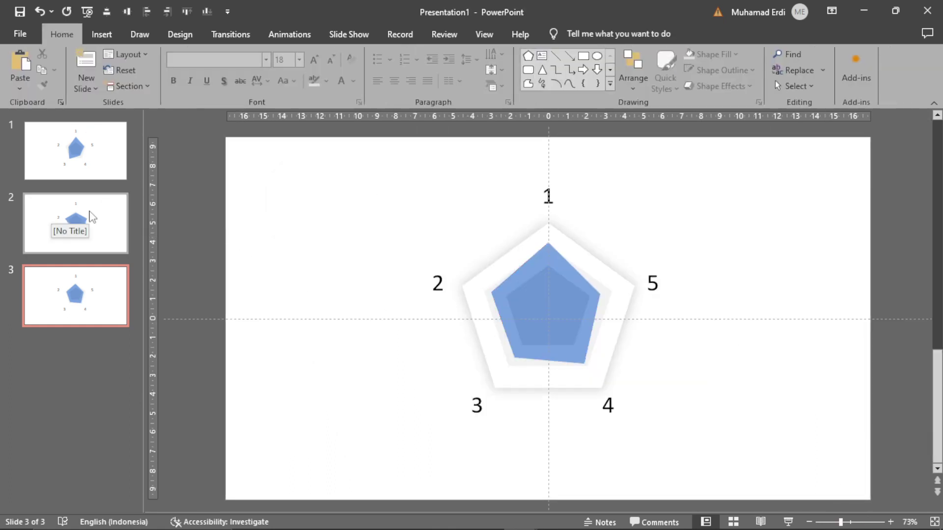
- Apply a Morph transition with shortened duration to slides 2 and 3
left_click(86, 227)
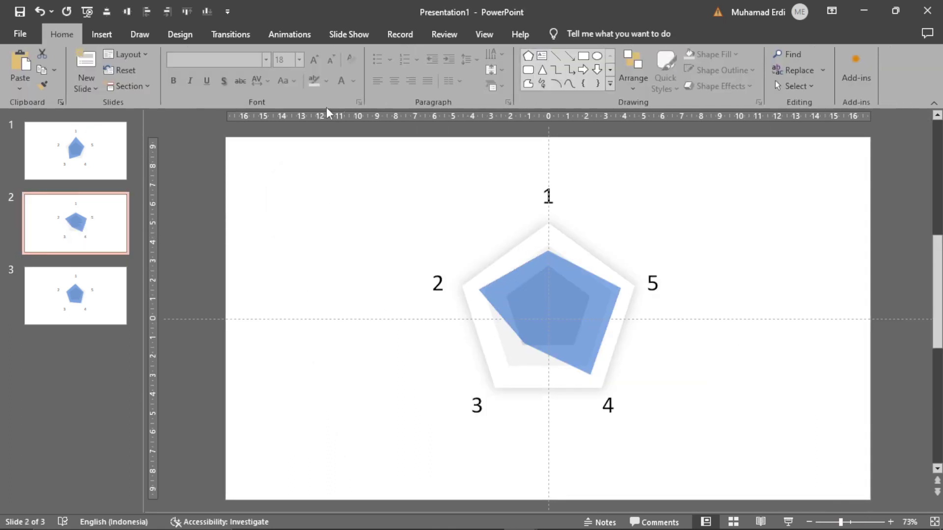
left_click(230, 32)
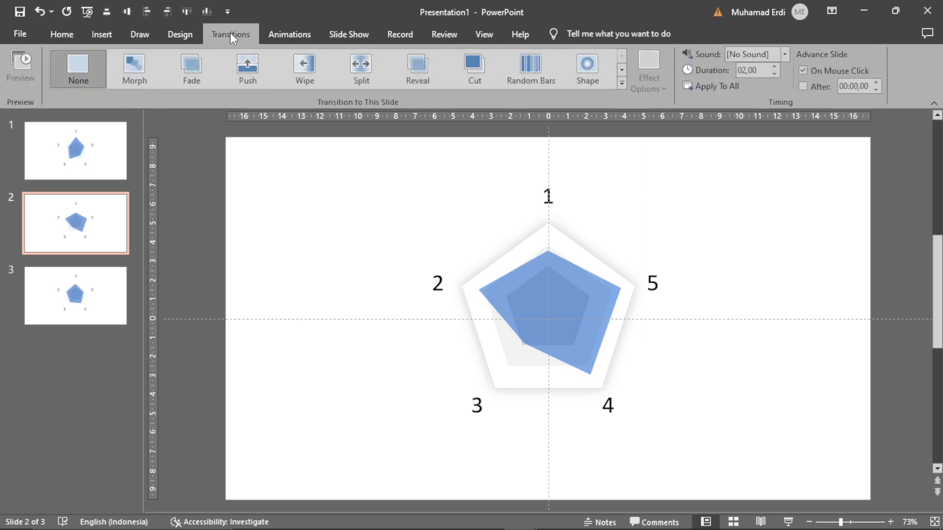
left_click(143, 63)
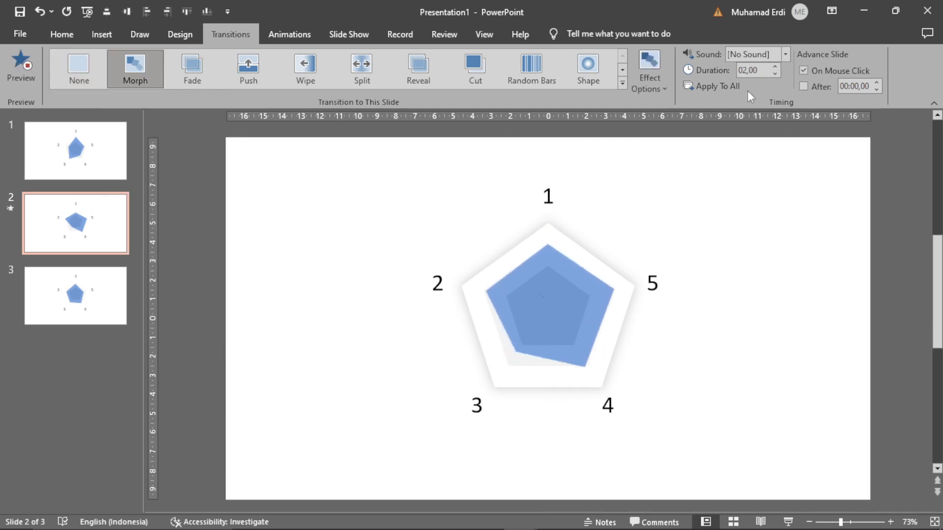
left_click(775, 74)
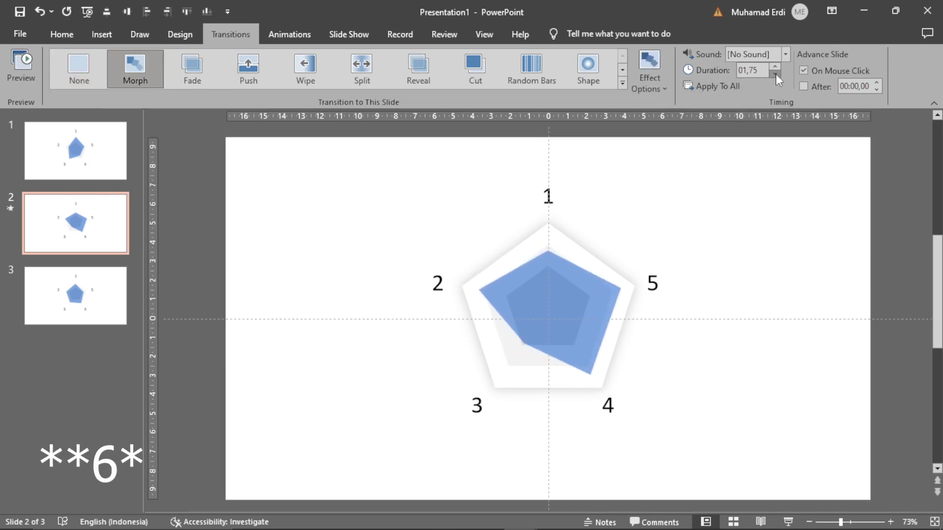
left_click(776, 75)
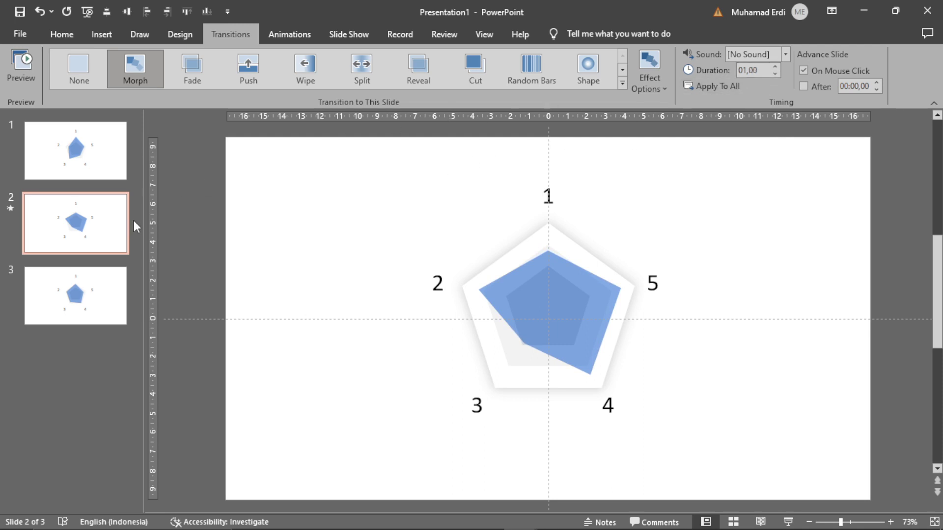
left_click(93, 288)
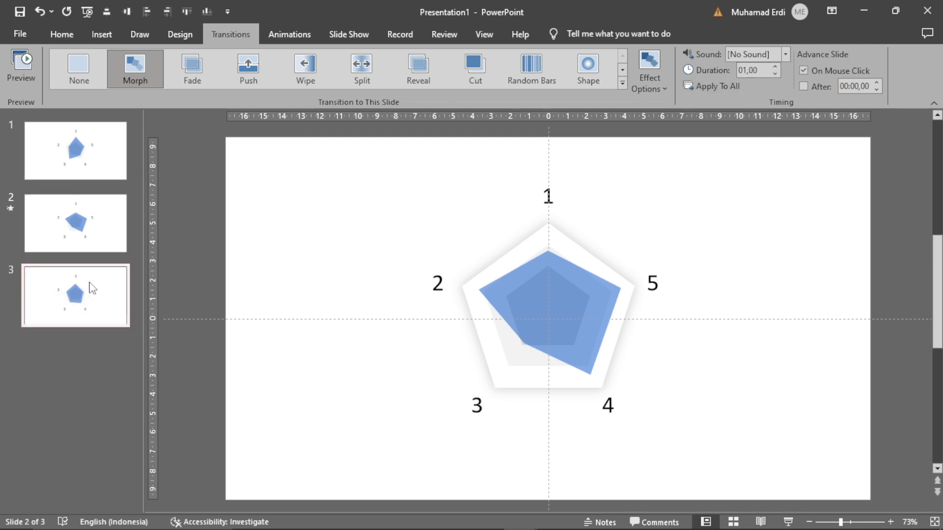
left_click(136, 69)
double_click(776, 73)
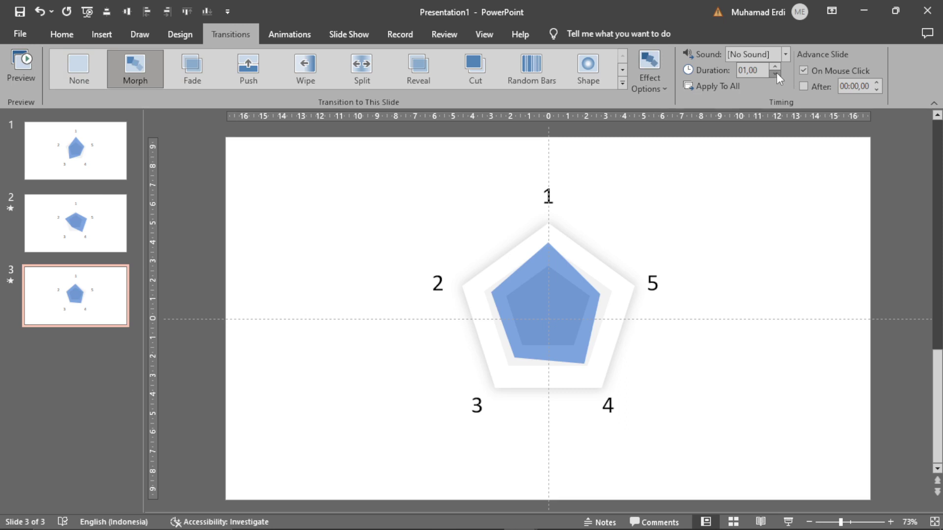
- Play the slide show and watch the radar shape morph into the pentagon
left_click(87, 11)
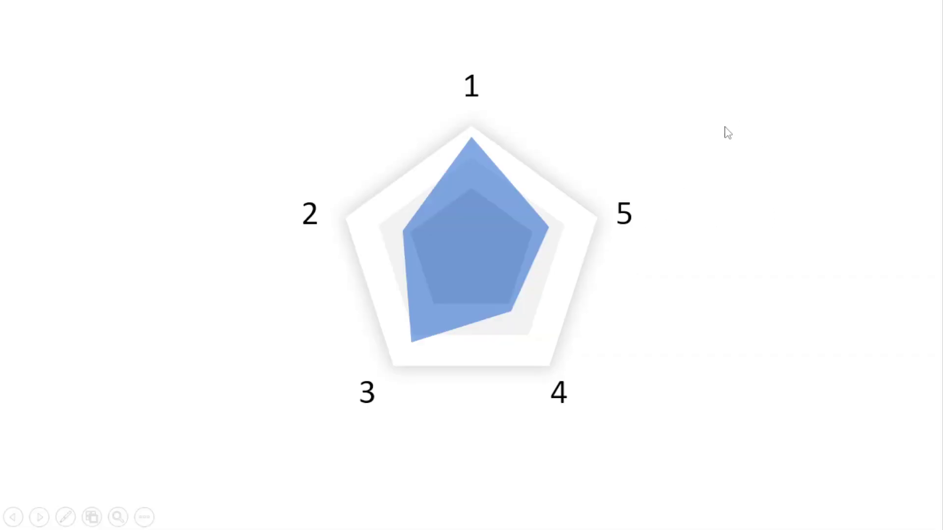
left_click(719, 158)
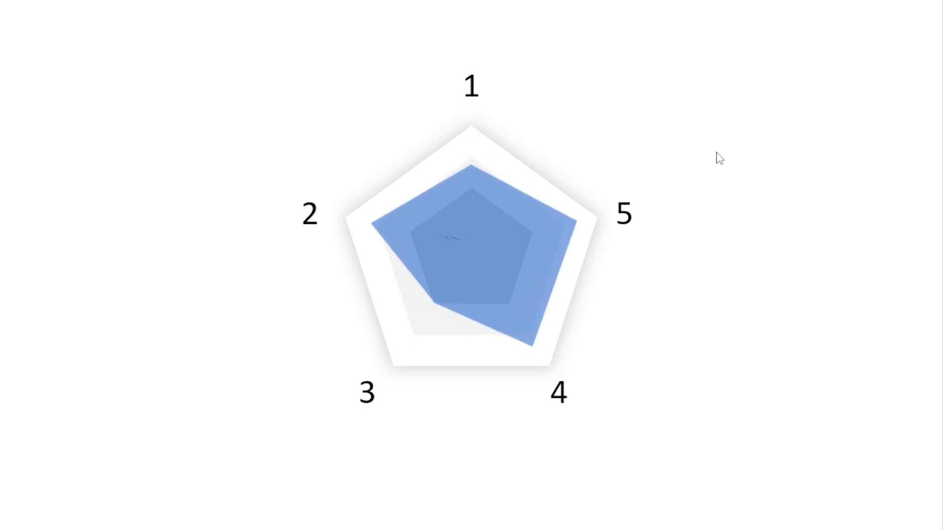
left_click(719, 158)
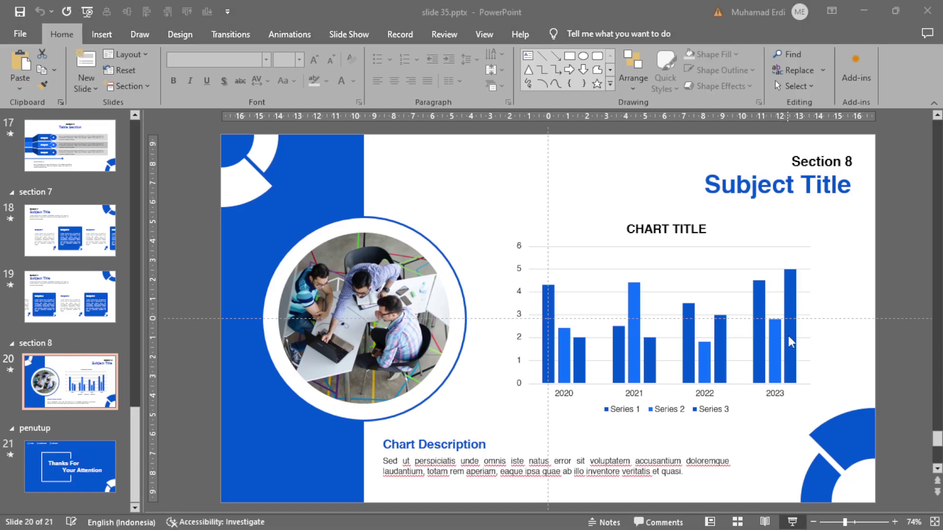
- End the show and insert a sample Clustered Column chart on the blank slide
key("shift+F5")
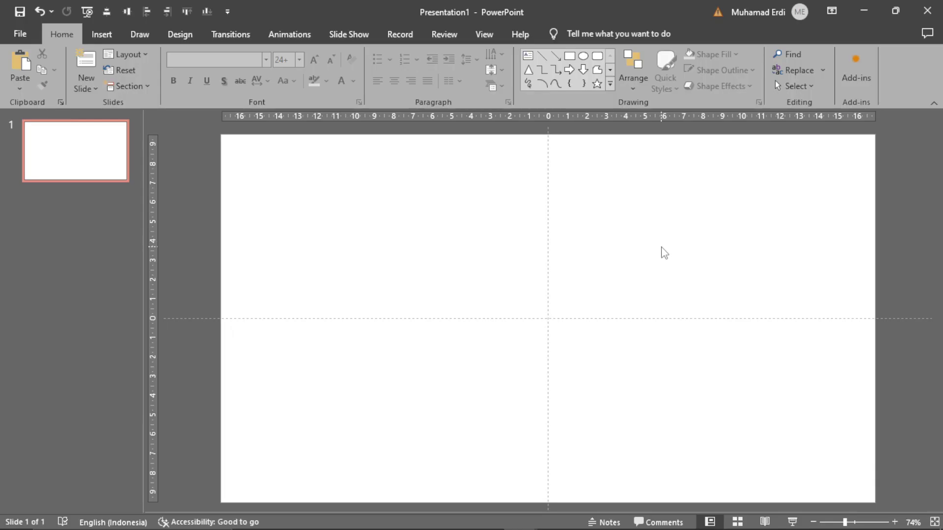
left_click(102, 34)
left_click(357, 66)
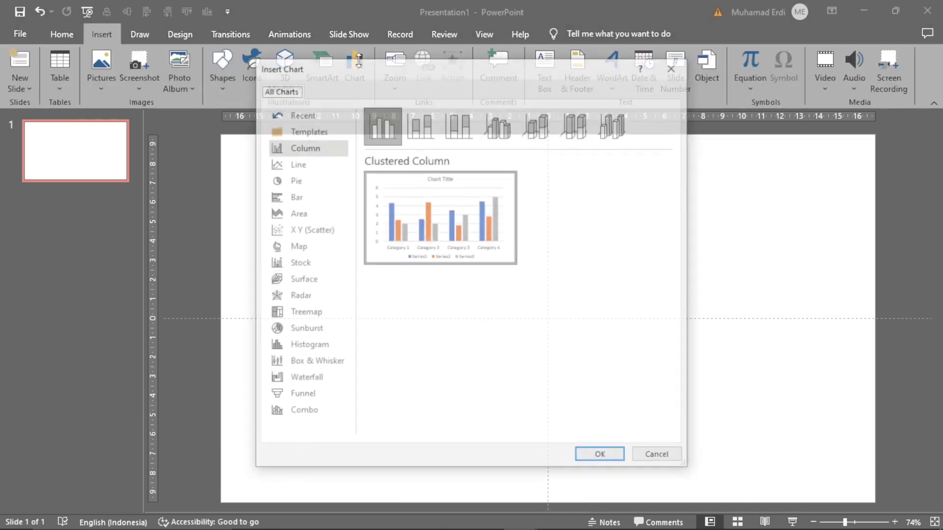
left_click(597, 458)
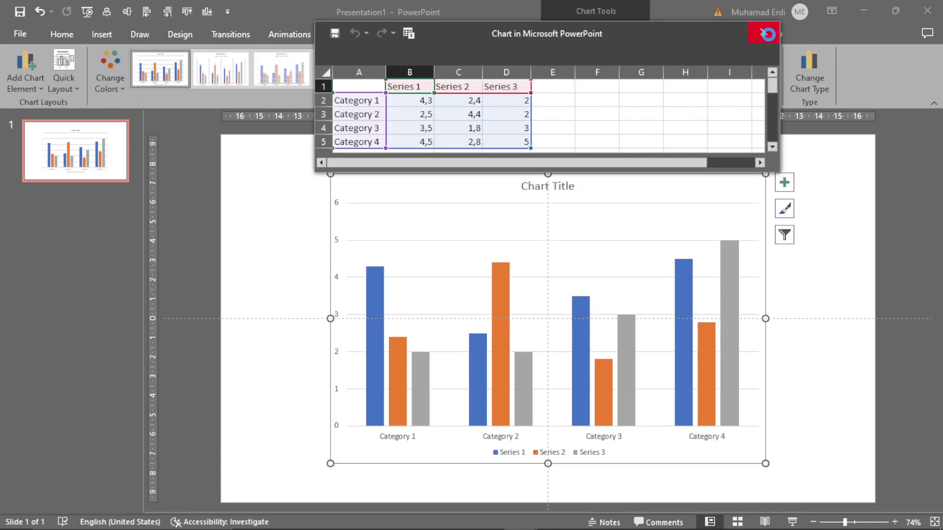
- Close the chart's data sheet and cut the chart to the clipboard
left_click(765, 33)
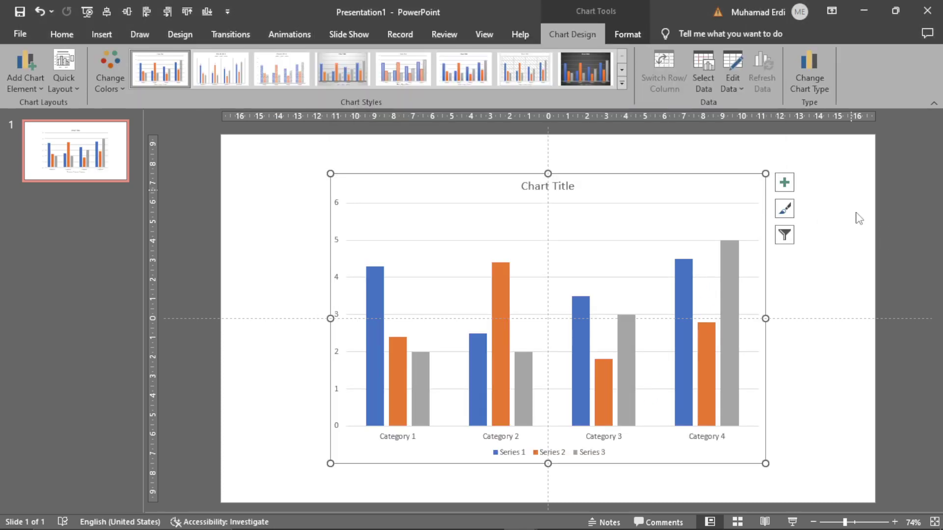
right_click(765, 265)
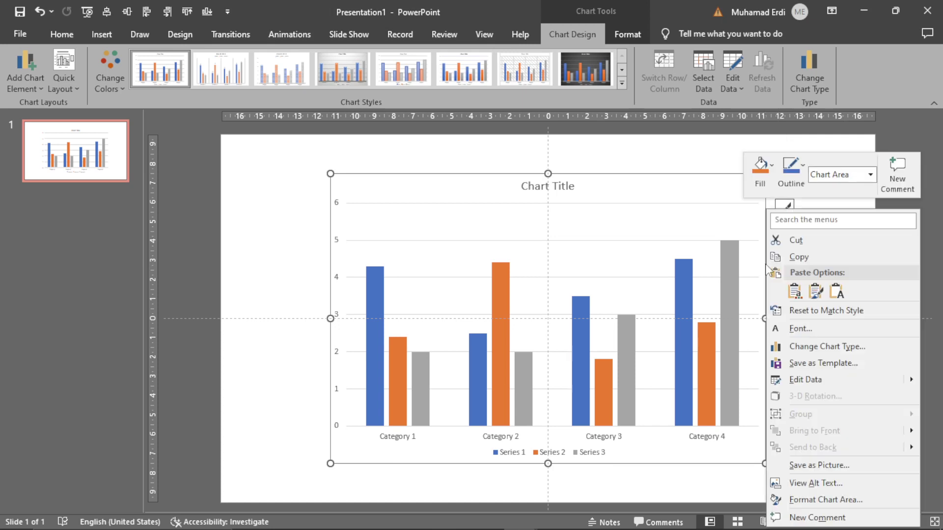
left_click(794, 241)
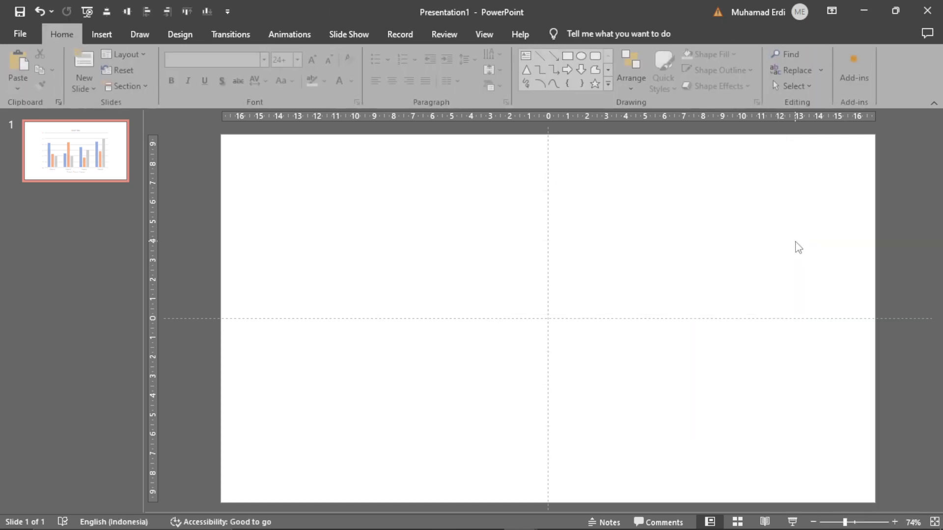
- Paste Special the chart as a Picture (SVG)
left_click(20, 89)
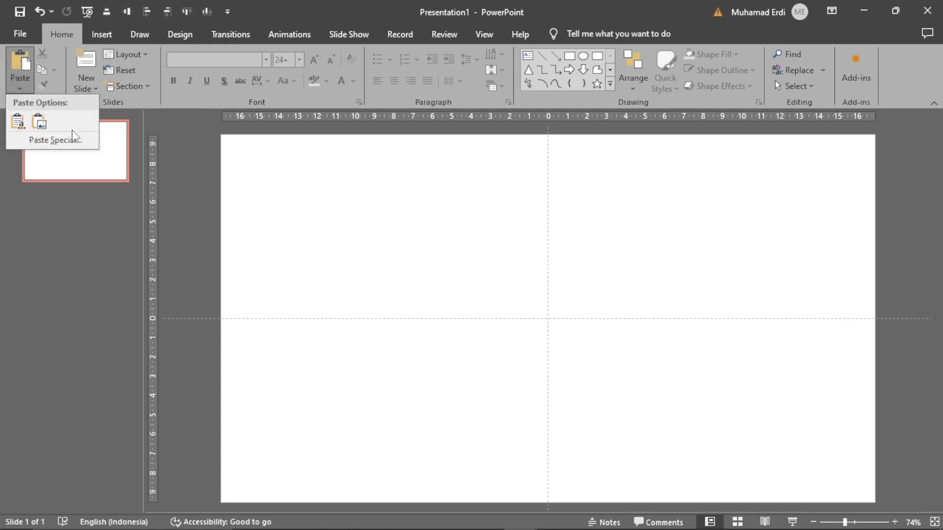
left_click(73, 139)
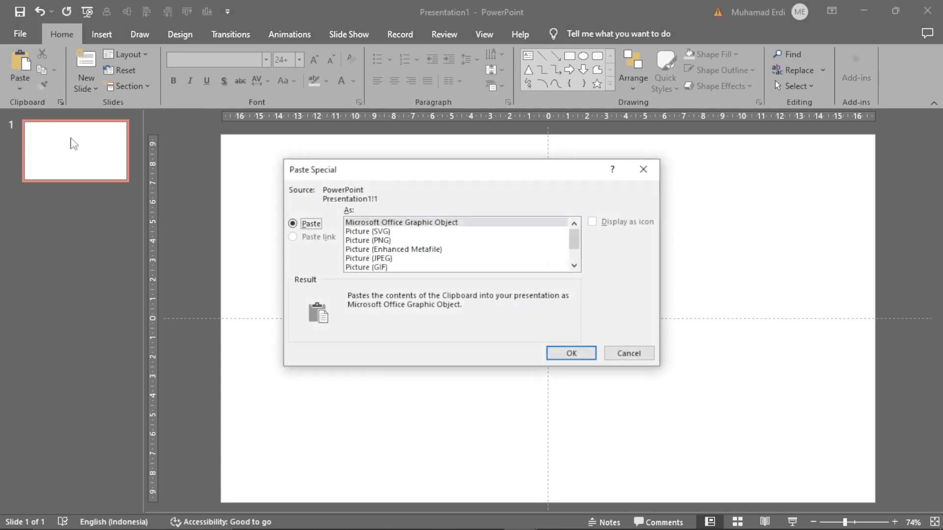
left_click(370, 231)
left_click(579, 356)
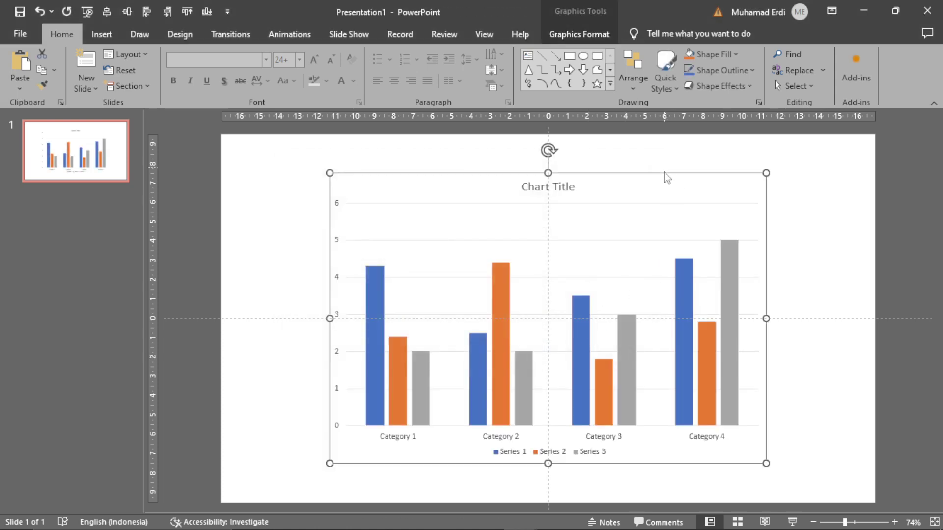
- Convert the SVG chart to shapes, ungroup it, and select the Chart Title
left_click(585, 37)
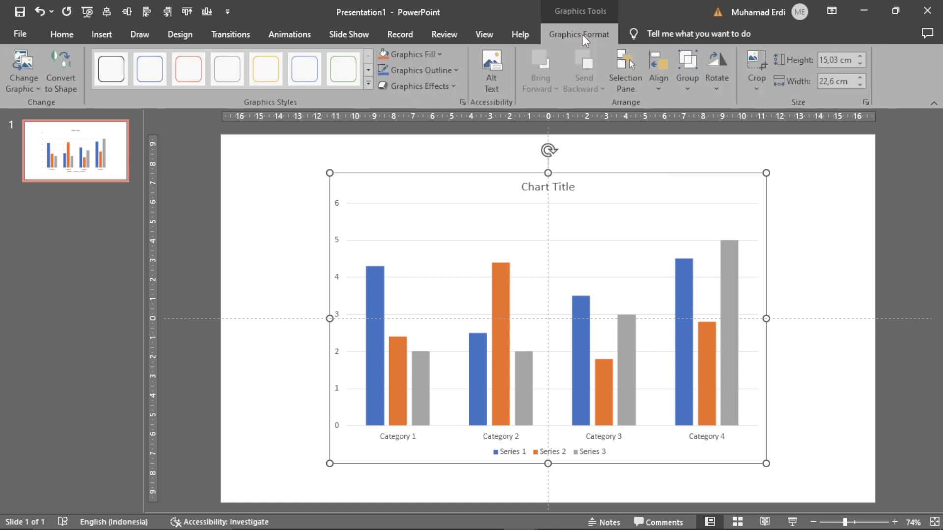
left_click(64, 61)
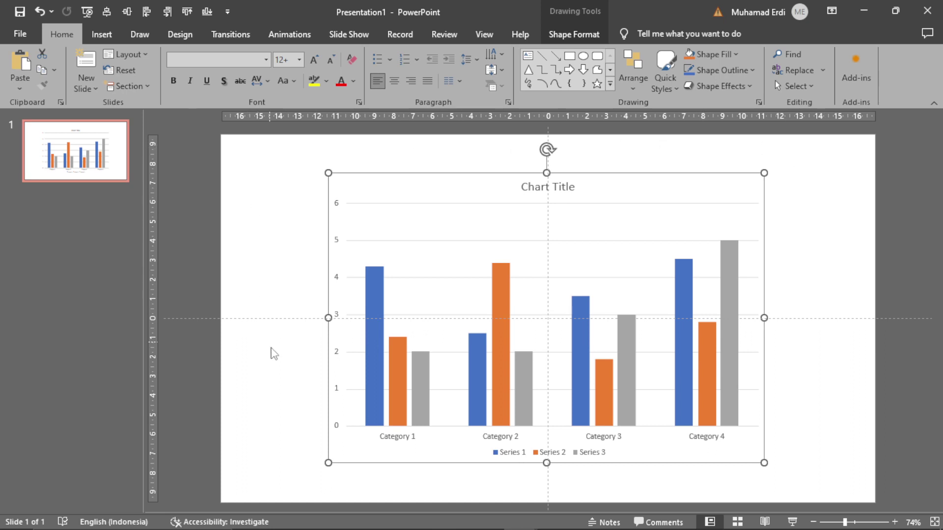
right_click(742, 175)
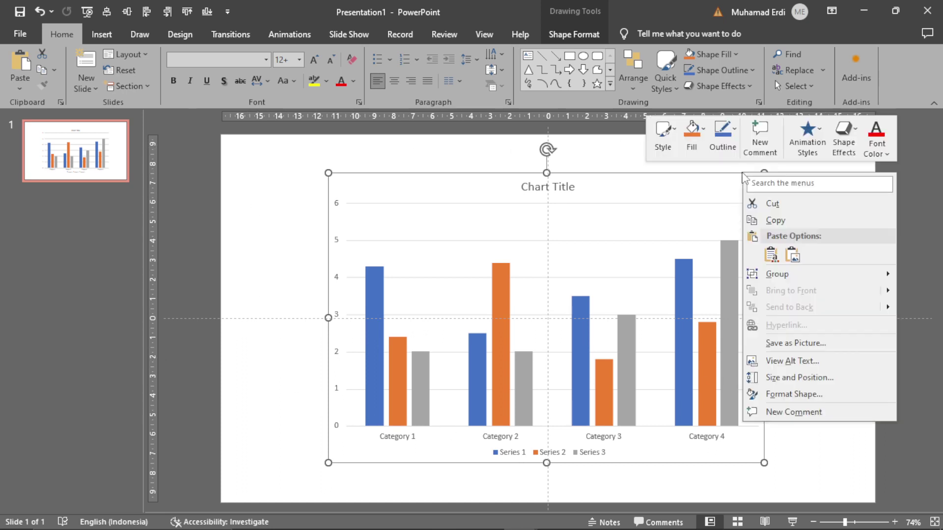
mouse_move(777, 274)
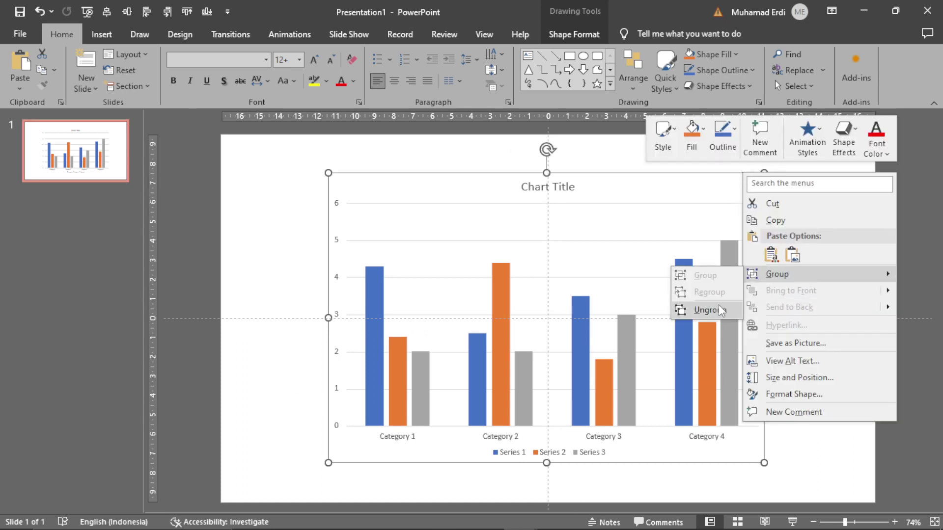
left_click(718, 311)
left_click(815, 238)
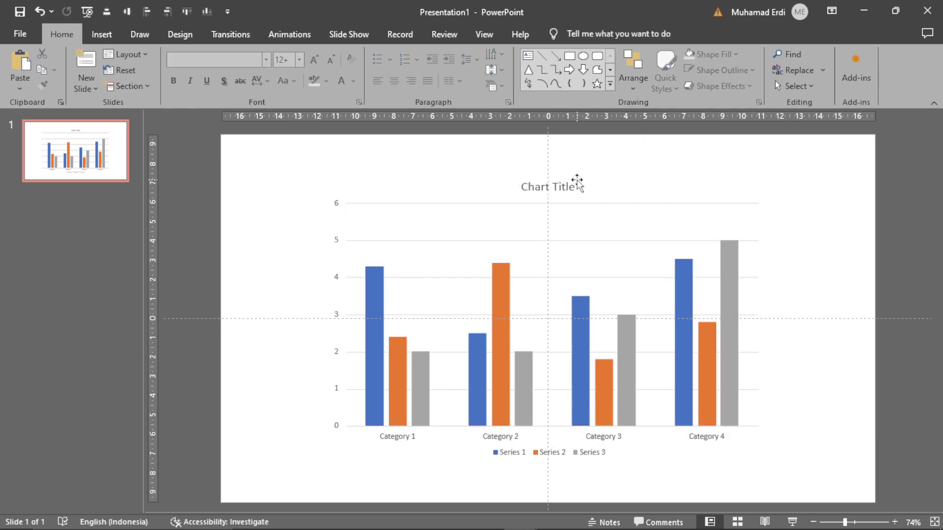
left_click(577, 182)
- Try moving the blue Series 1 bars, then undo to restore them
left_click(376, 274)
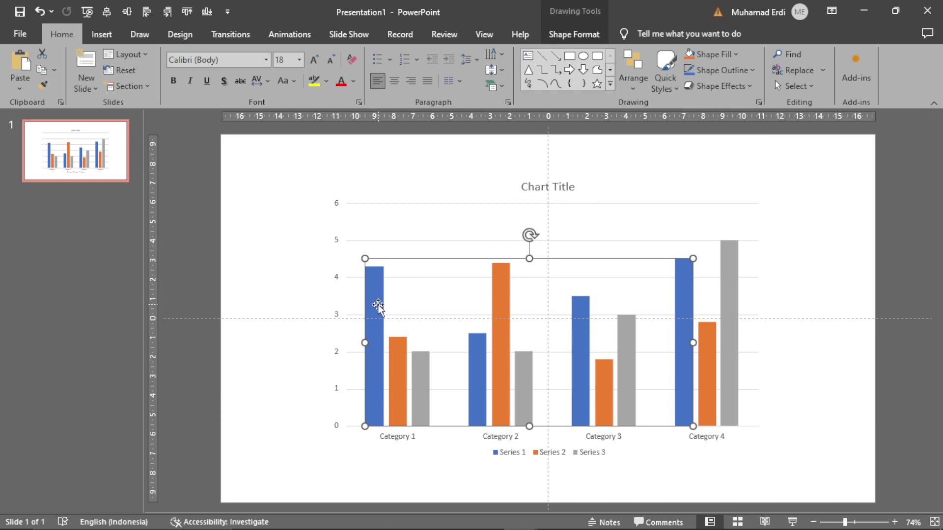
mouse_move(377, 307)
left_mouse_down()
mouse_move(378, 229)
mouse_move(287, 231)
left_mouse_up()
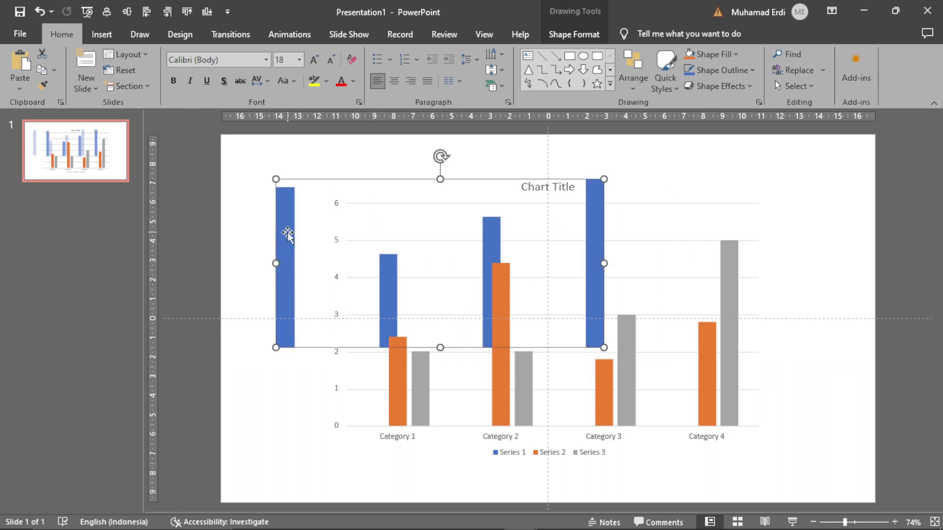
right_click(287, 232)
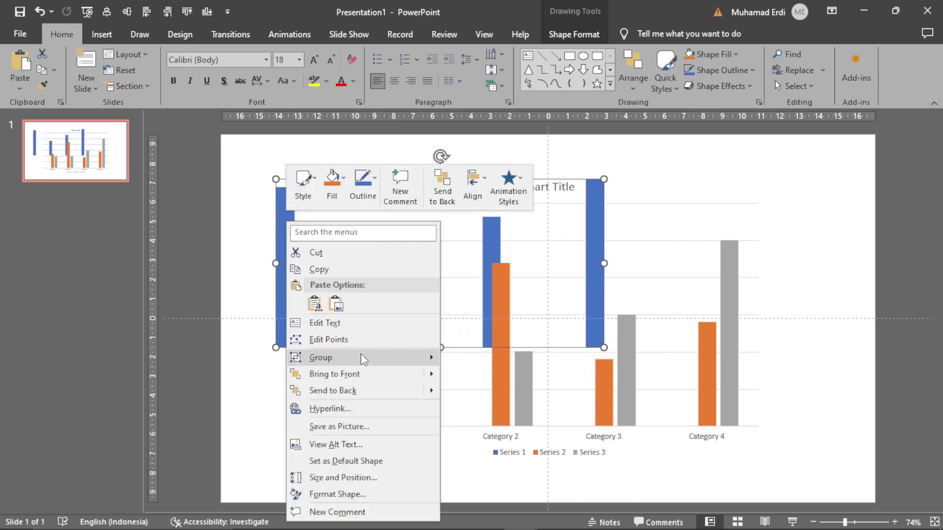
key("Escape")
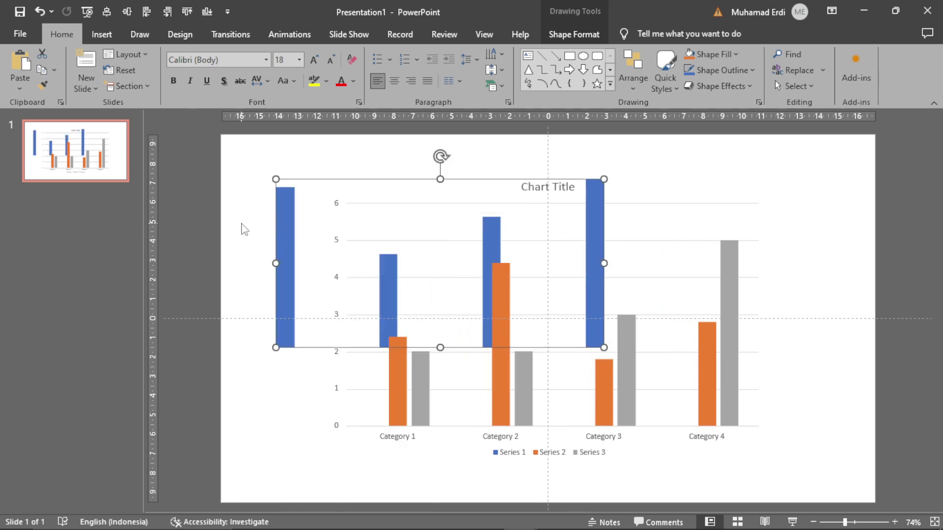
key("ctrl+z")
key("ctrl+z")
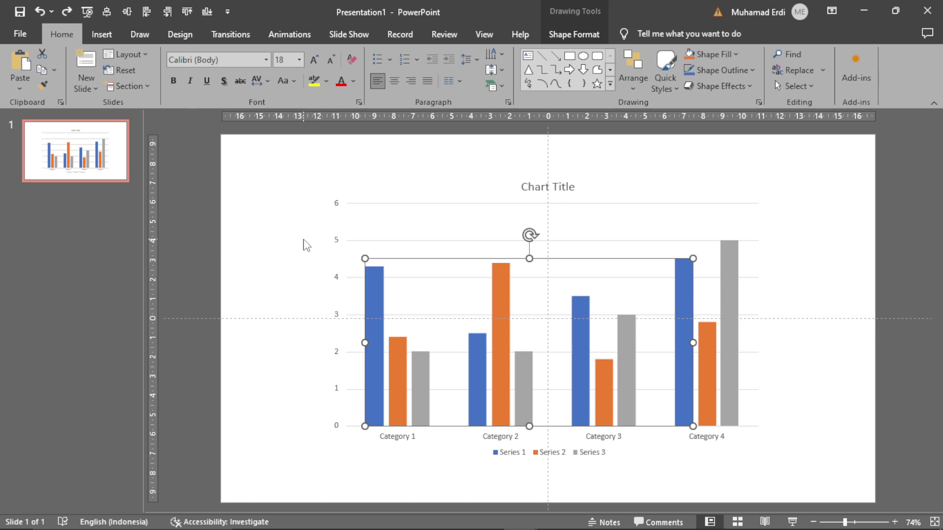
- Group the vertical axis labels, gridlines, horizontal axis and Category 1–4 labels with Ctrl+G
left_click_drag(317, 186, 354, 464)
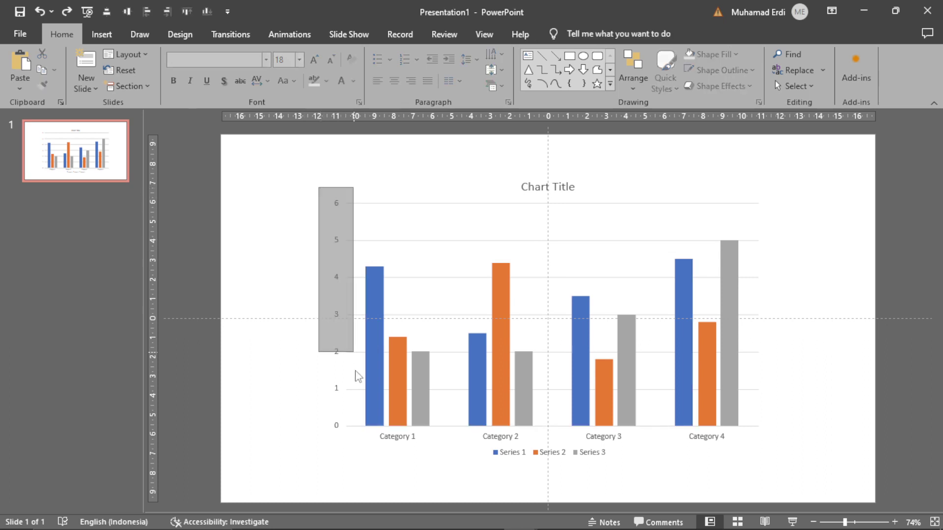
left_click(439, 201, "shift")
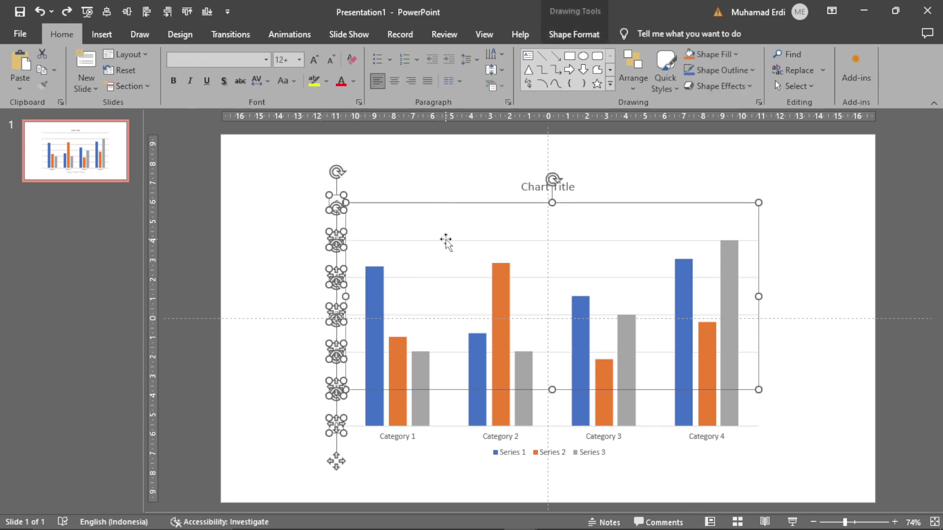
left_click(447, 426, "shift")
left_click(403, 437, "shift")
left_click(501, 437, "shift")
left_click(603, 436, "shift")
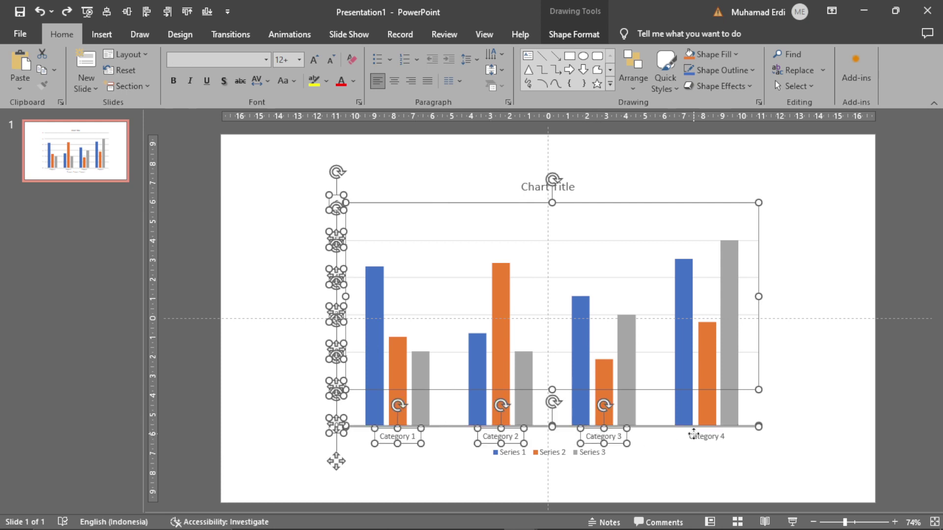
left_click(706, 436, "shift")
key("ctrl+g")
right_click(766, 214)
left_click(799, 349)
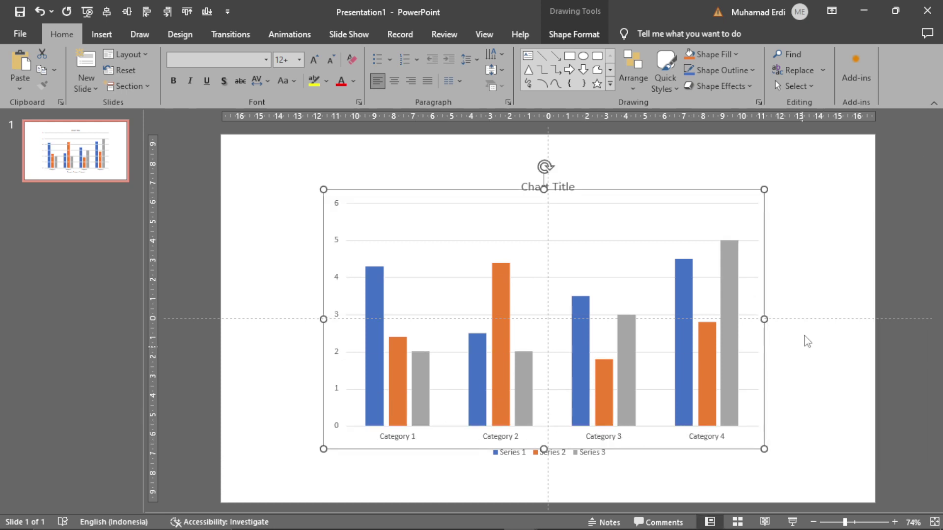
left_click(795, 242)
left_click(392, 226)
- Give the chart background a Fade and the Series 1 bars a 1-second Wipe
left_click(290, 34)
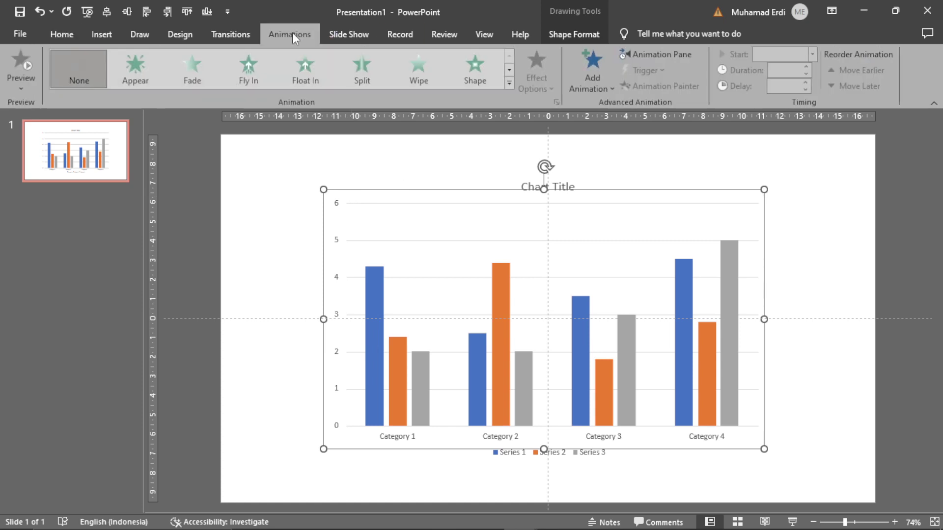
left_click(199, 67)
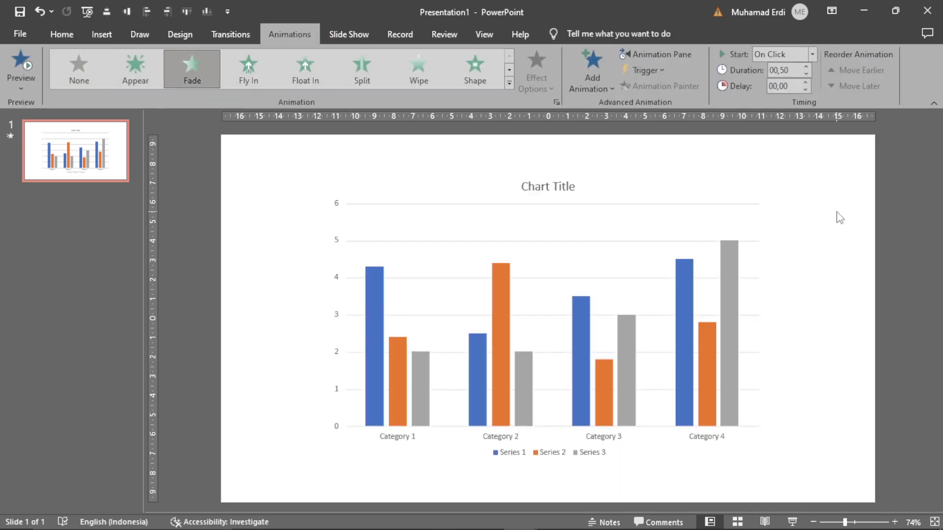
left_click(377, 273)
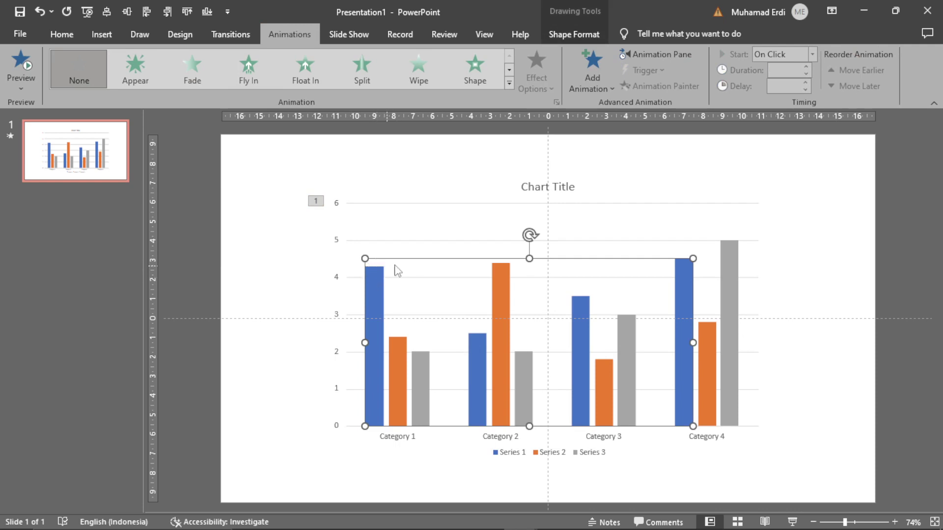
left_click(418, 67)
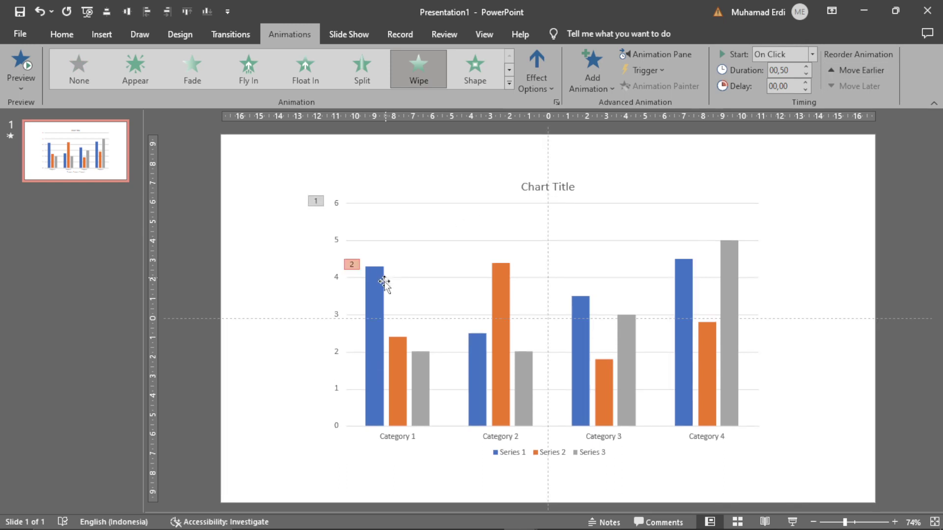
left_click(807, 68)
left_click(807, 68)
- Copy the Series 1 Wipe to Series 2 and 3 with Animation Painter, then start the slide show
left_click(400, 347)
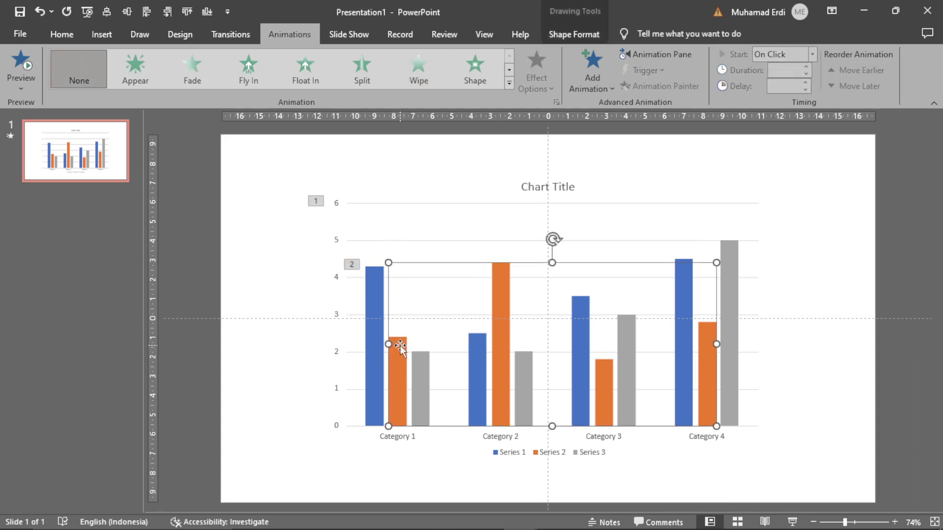
left_click(375, 300)
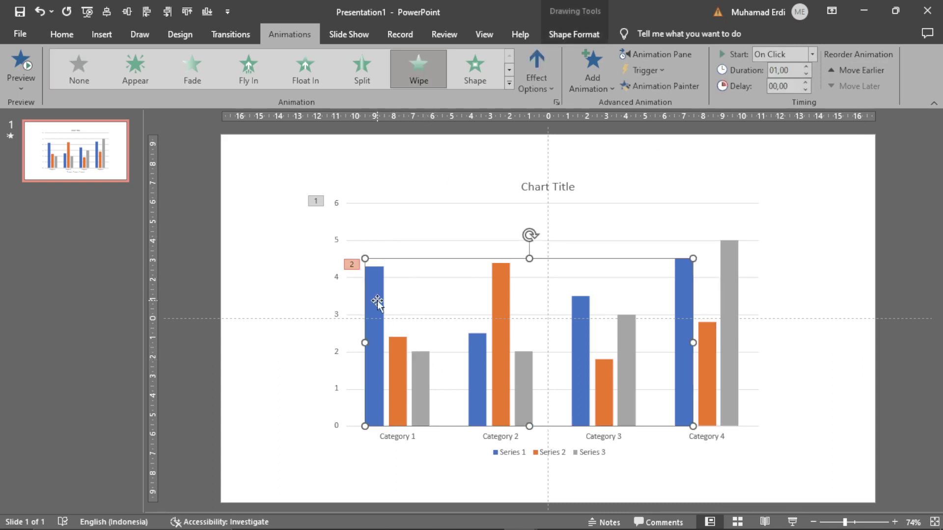
left_click(663, 86)
left_click(401, 351)
left_click(661, 85)
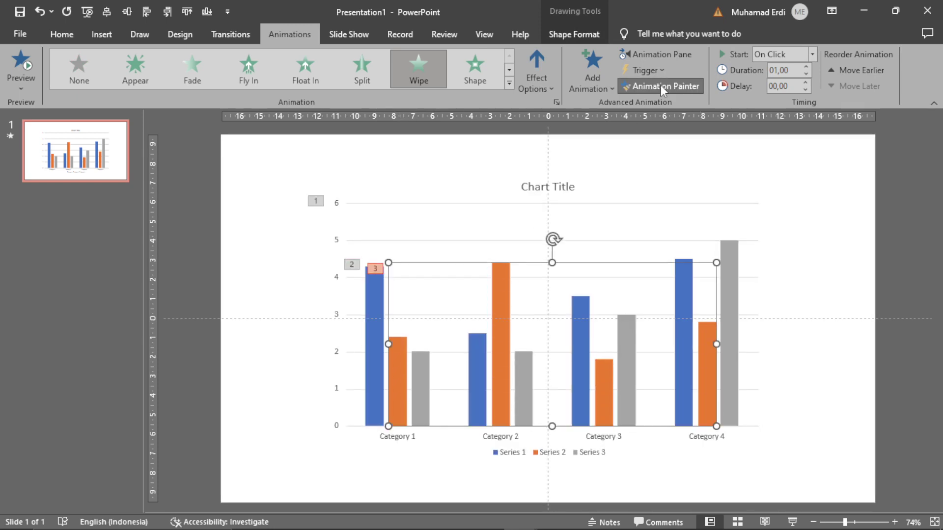
left_click(422, 358)
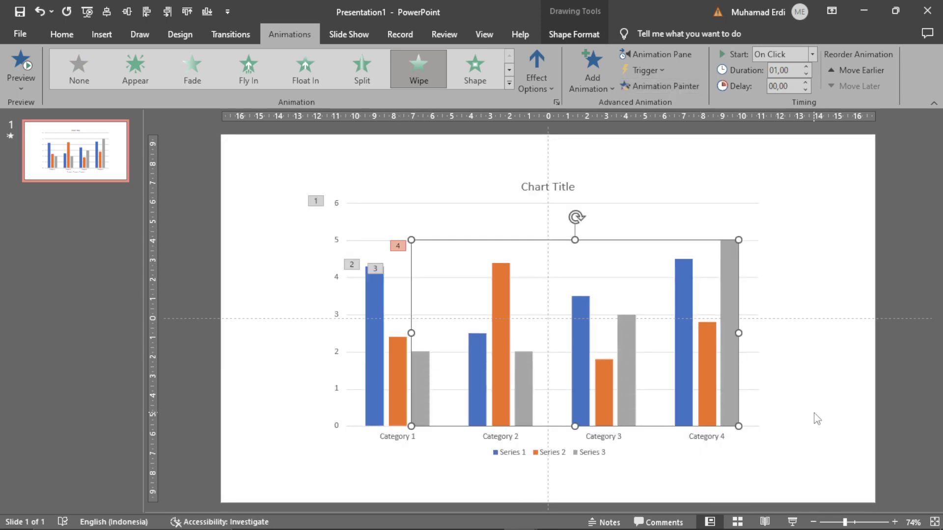
left_click(792, 521)
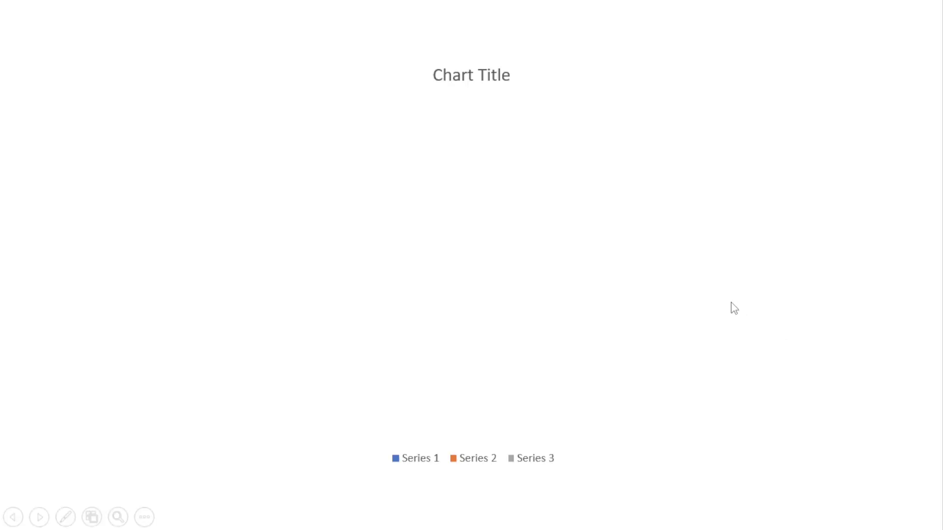
- Advance the slide show to reveal the chart's axes, gridlines and category labels
left_click(734, 308)
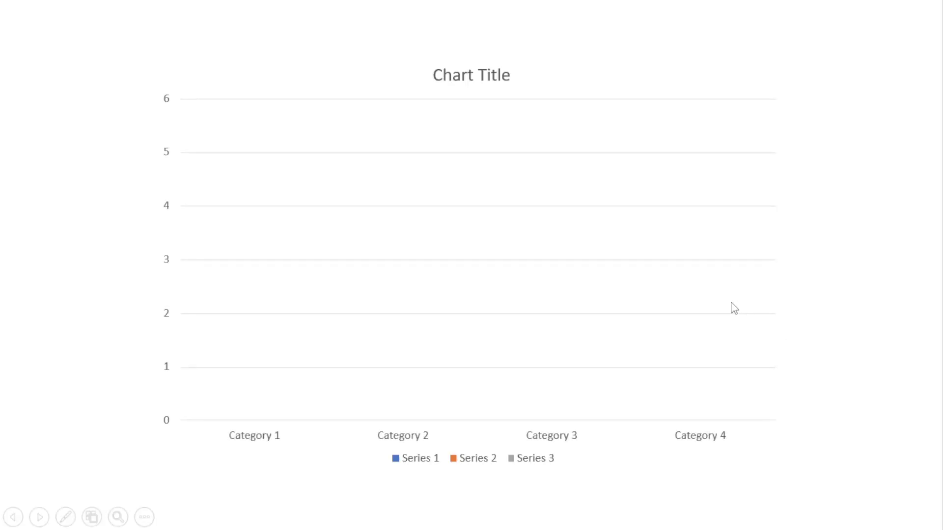